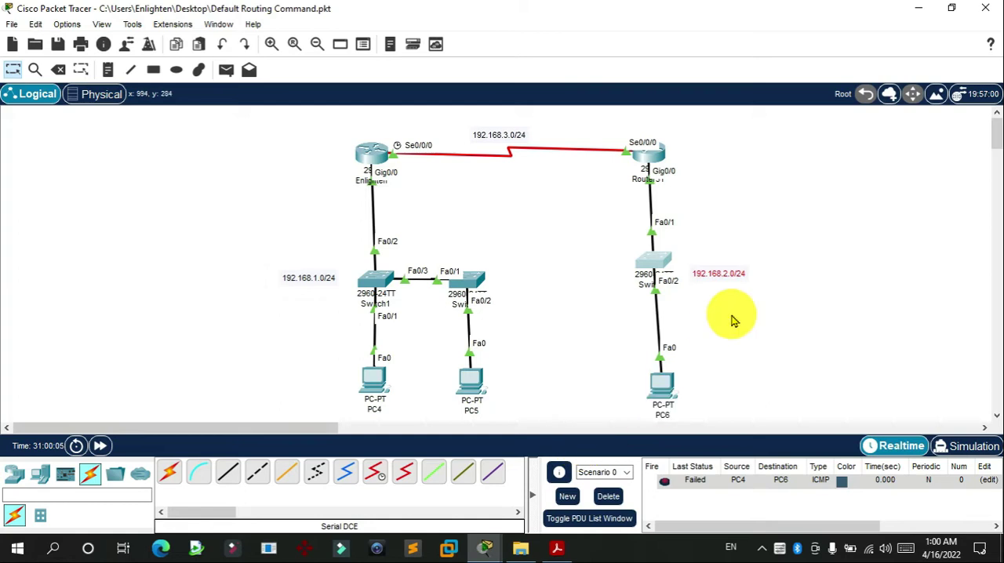
left_click_drag(687, 213, 769, 324)
left_click_drag(781, 200, 650, 351)
left_click(741, 279)
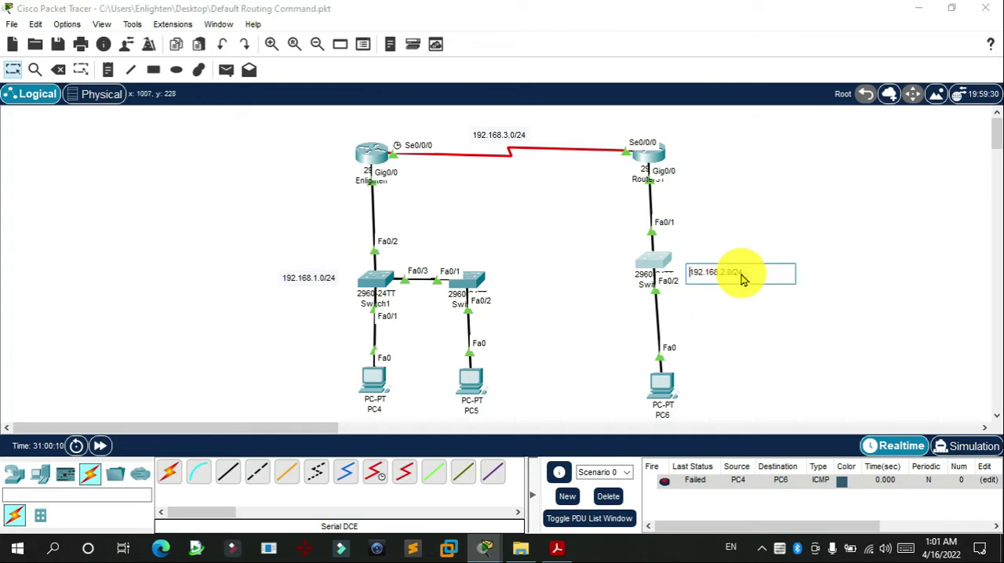
left_click(755, 202)
left_click_drag(584, 117, 703, 183)
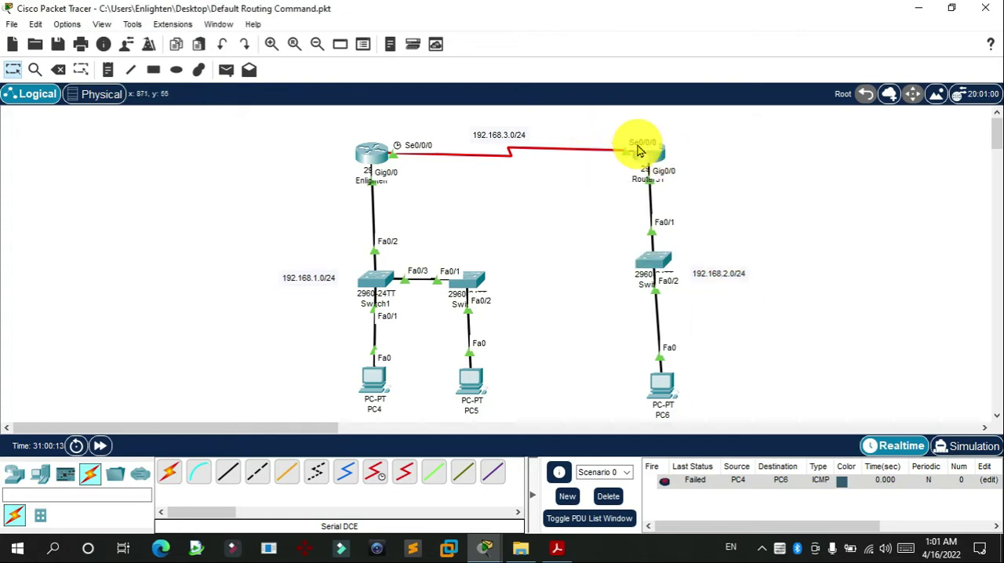
Step: Copy the 192.168.3.0/24 label beside each router's serial port, changing it to 192.168.3.2/24 at Router31 and 192.168.3.1/24 at Enlighten
left_click_drag(528, 140, 595, 131)
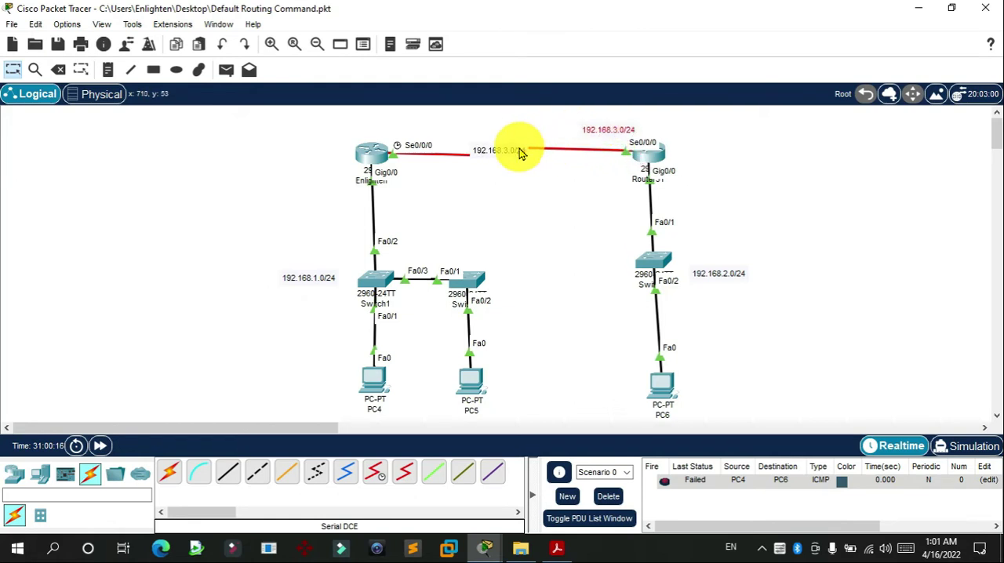
left_click_drag(520, 149, 516, 135)
mouse_move(589, 131)
left_mouse_down()
mouse_move(577, 139)
mouse_move(593, 138)
left_mouse_up()
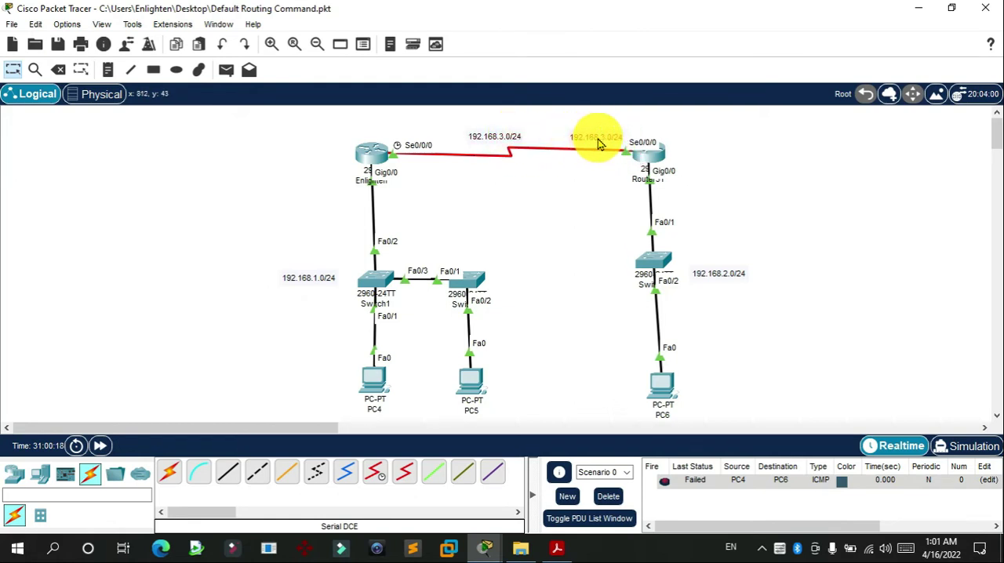
double_click(599, 136)
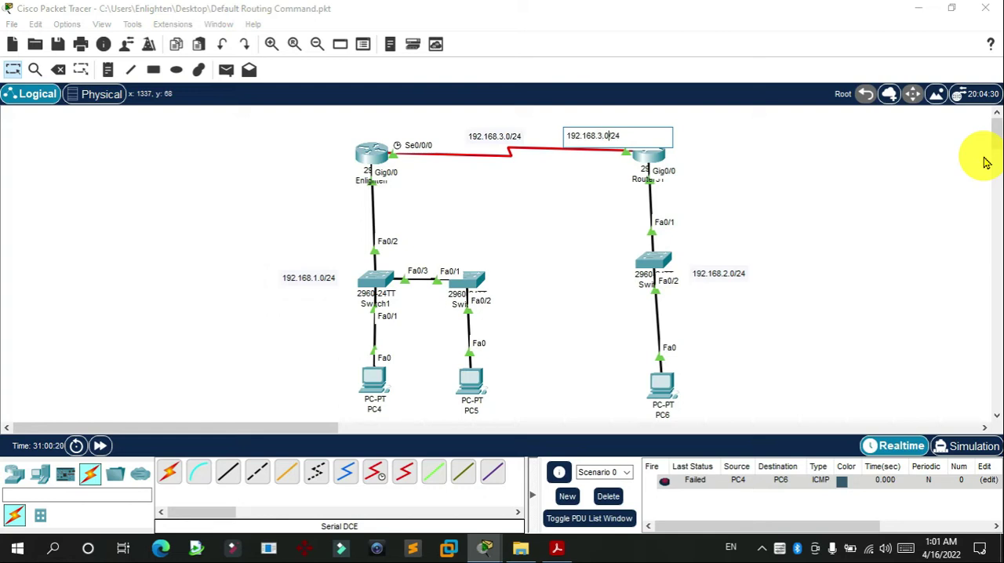
type("2")
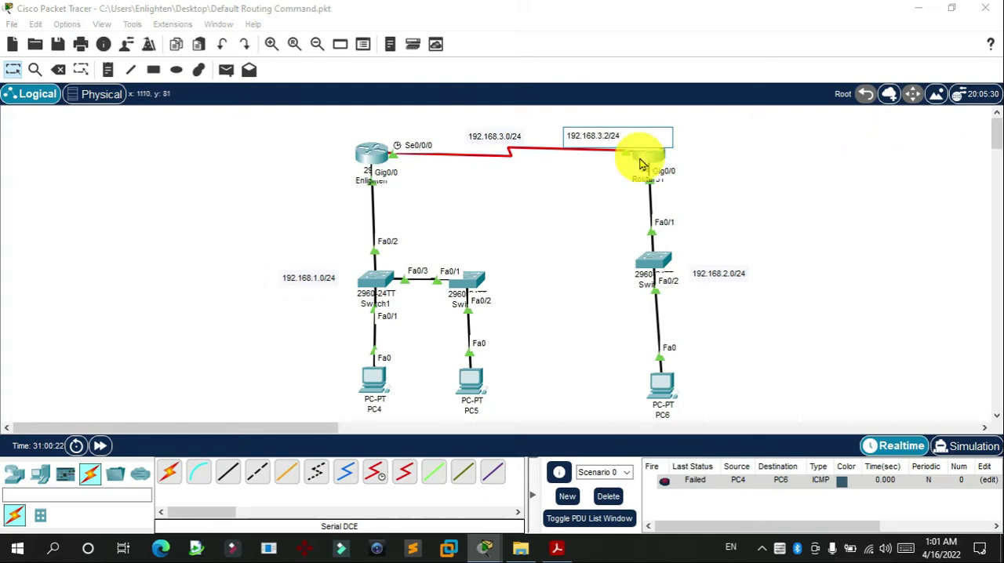
left_click(645, 156)
left_click(867, 20)
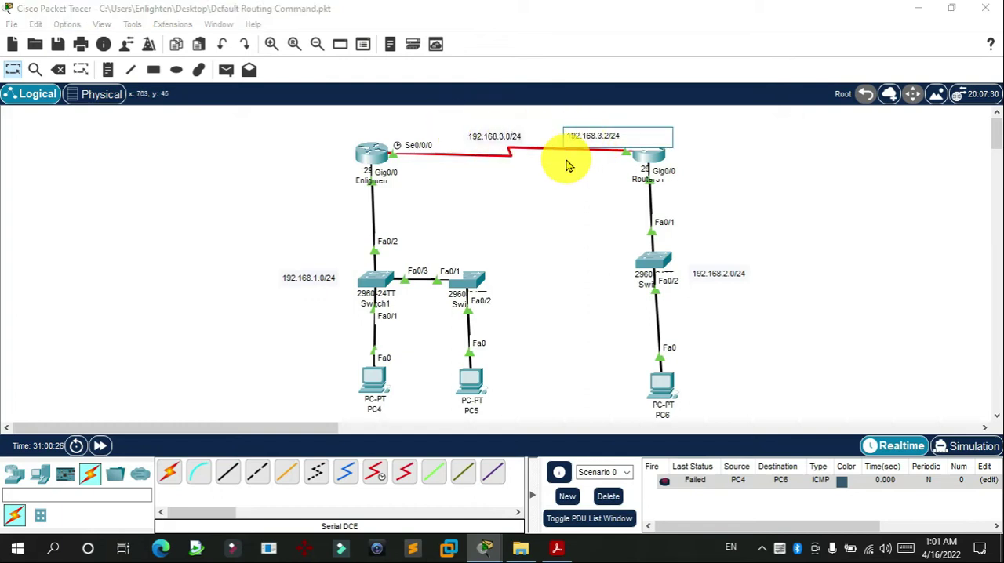
left_click_drag(593, 141, 403, 127)
double_click(403, 126)
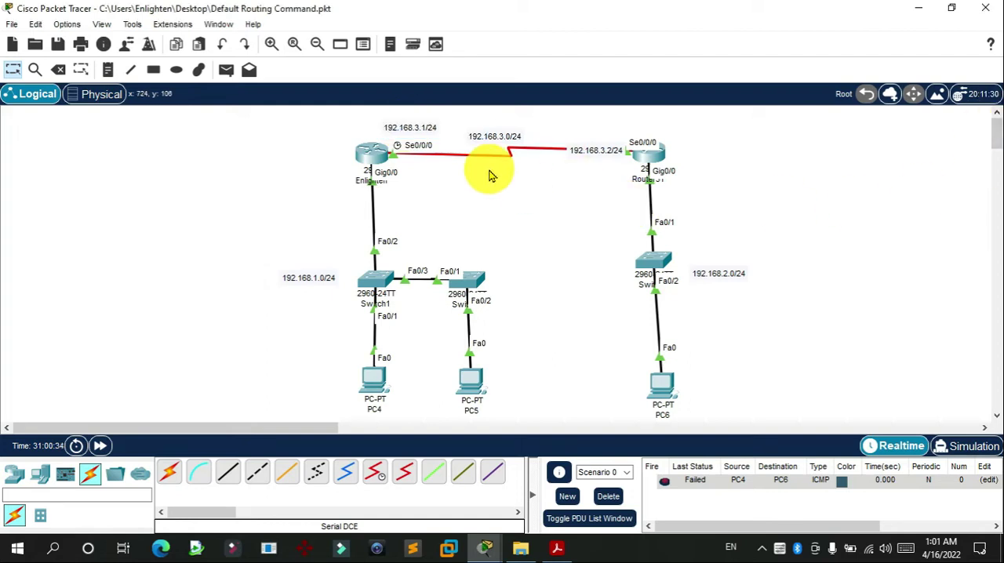
Step: Check the IP address configured on the Enlighten router's Serial0/0/0 interface
left_click(372, 154)
left_click(316, 45)
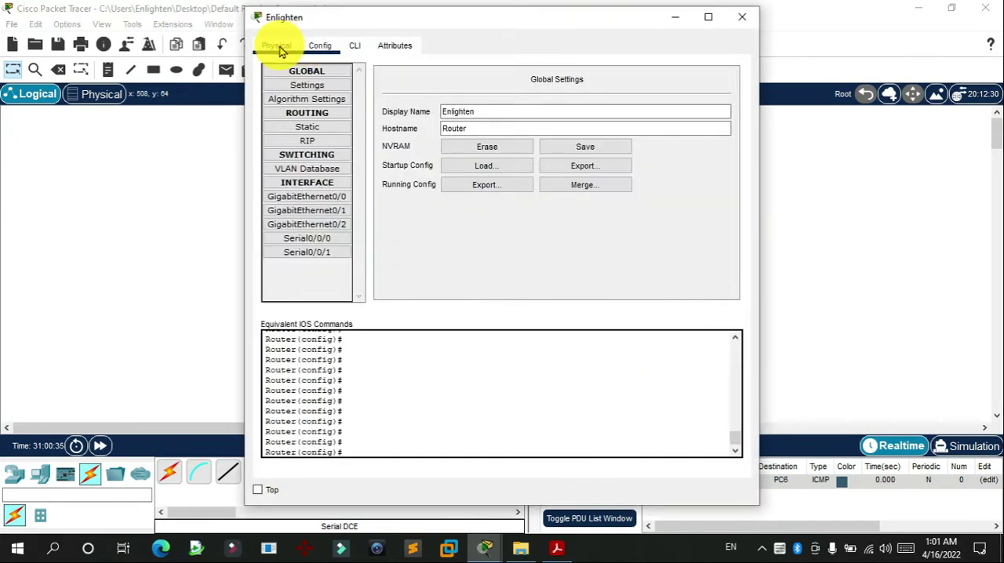
left_click(273, 45)
left_click(321, 44)
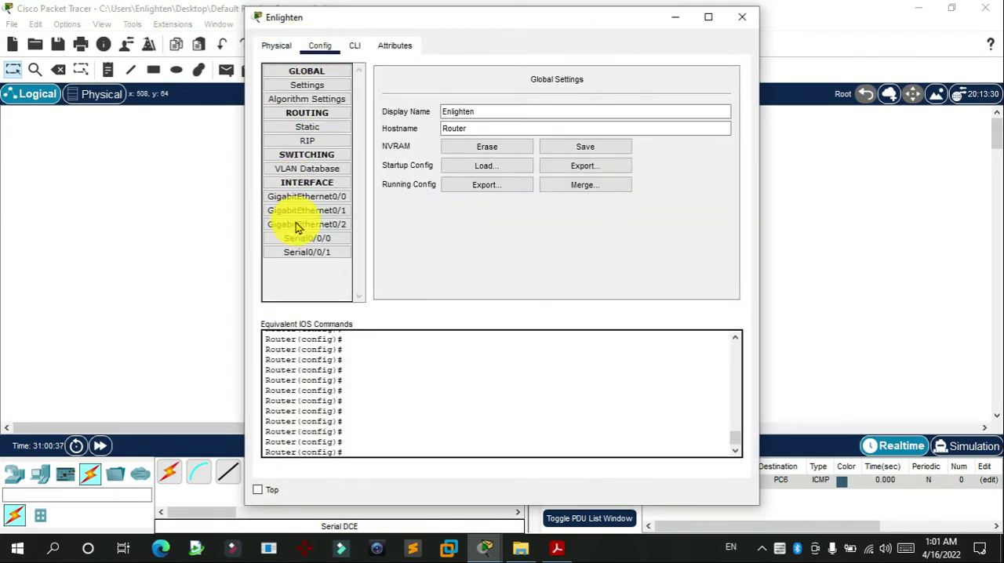
left_click(310, 245)
triple_click(620, 157)
left_click(749, 61)
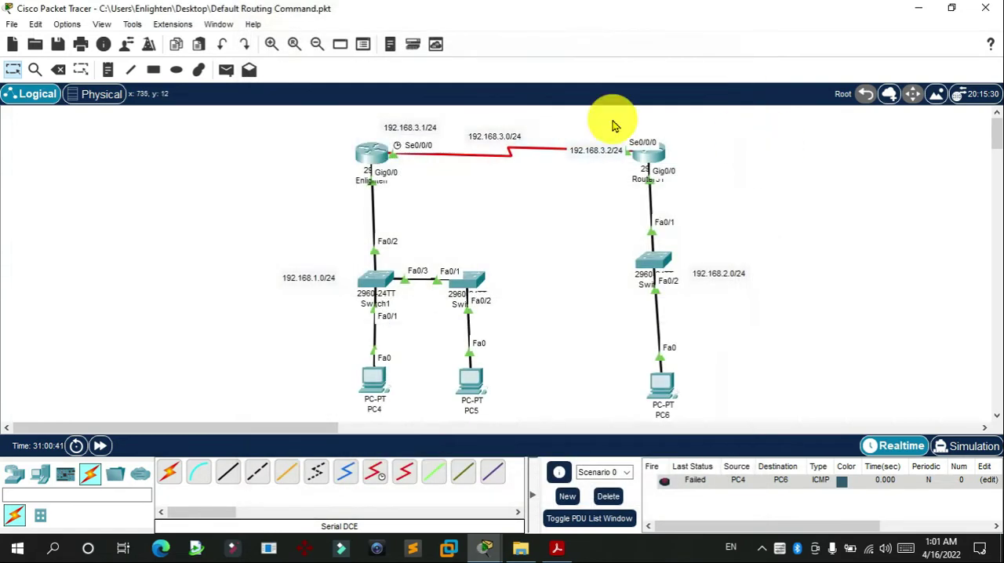
Step: Check the IP address configured on Router31's Serial0/0/0 interface
left_click(643, 153)
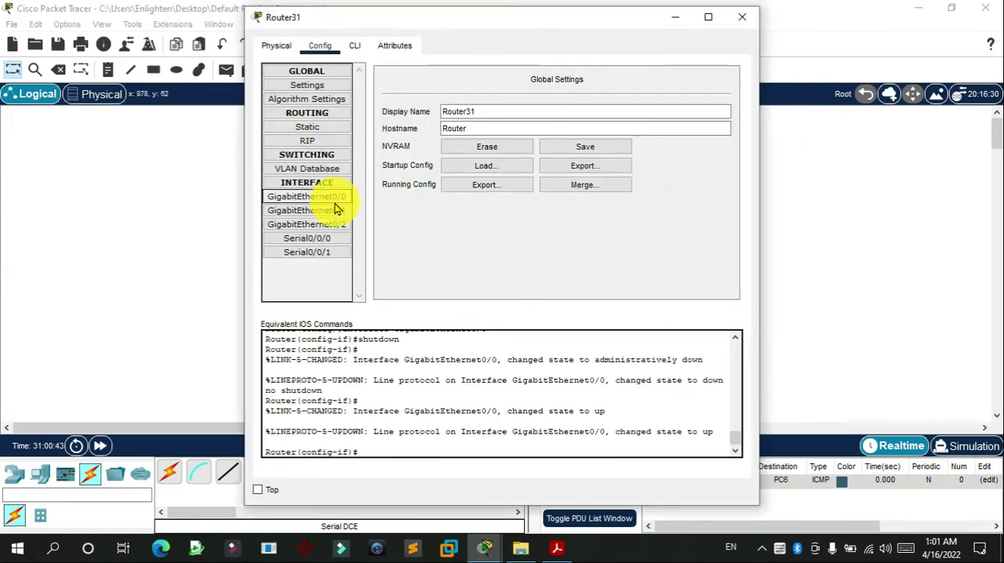
left_click(308, 238)
triple_click(590, 151)
left_click(815, 153)
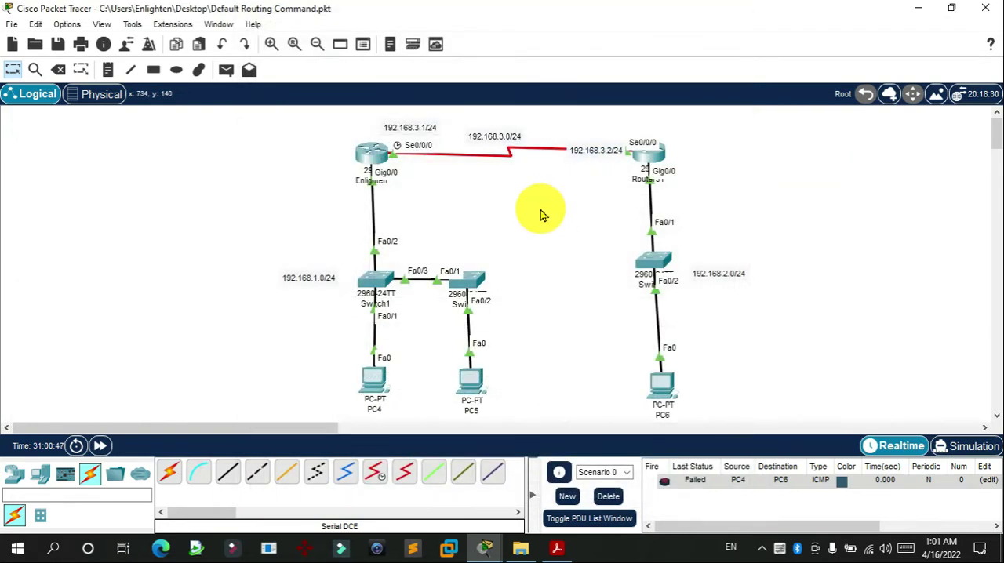
Step: Bring the Enlighten router's command line out of interface mode into global configuration mode
left_click(379, 152)
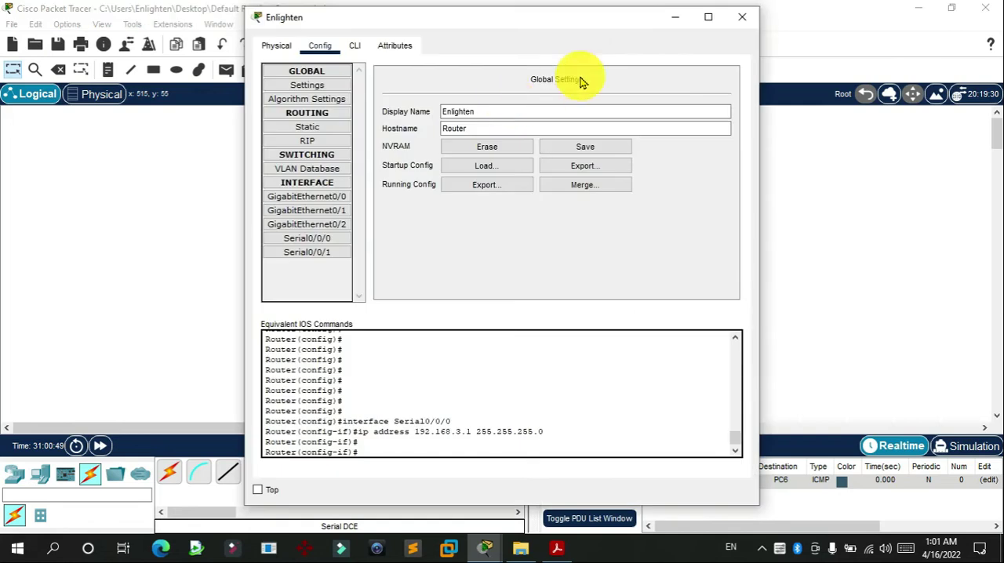
left_click_drag(613, 15, 456, 37)
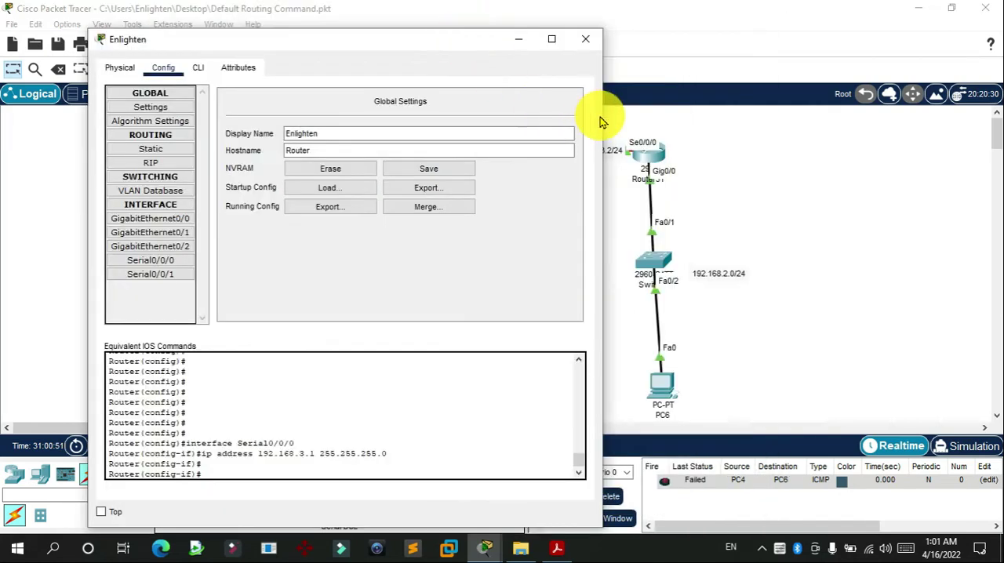
left_click_drag(339, 39, 271, 12)
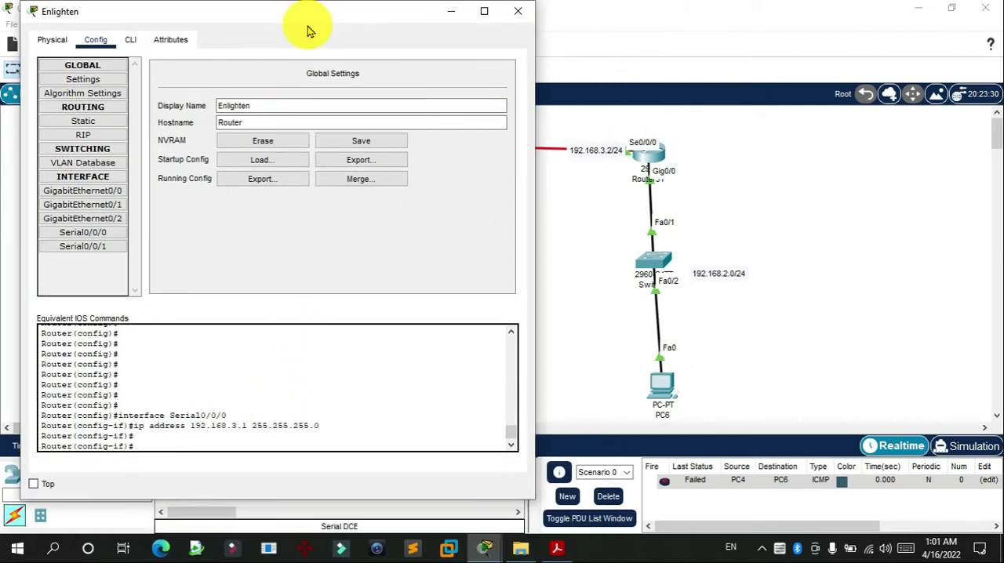
left_click(130, 40)
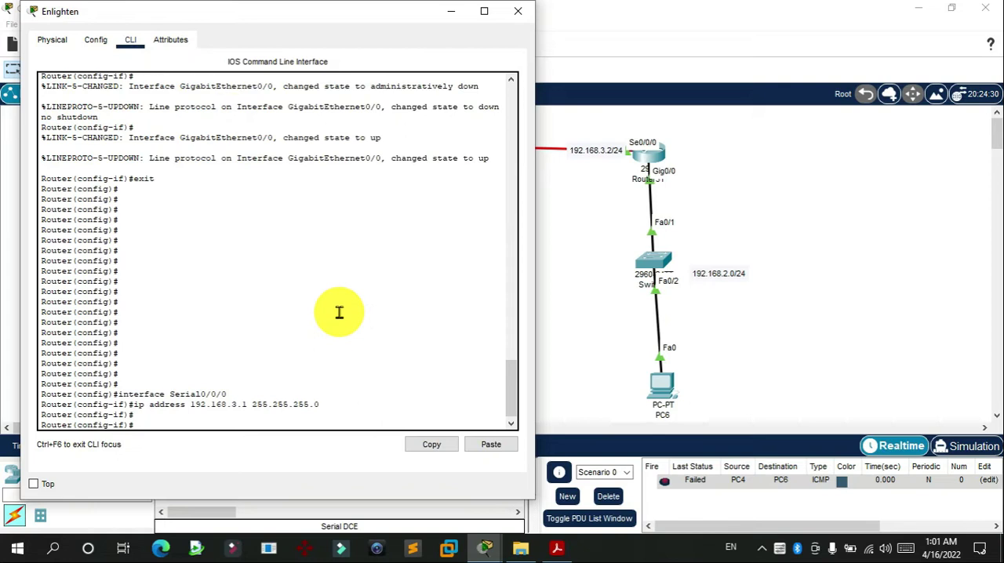
key("Return")
key("Return")
key("Return")
type("exit")
key("Return")
key("Return")
key("Return")
key("Return")
key("Return")
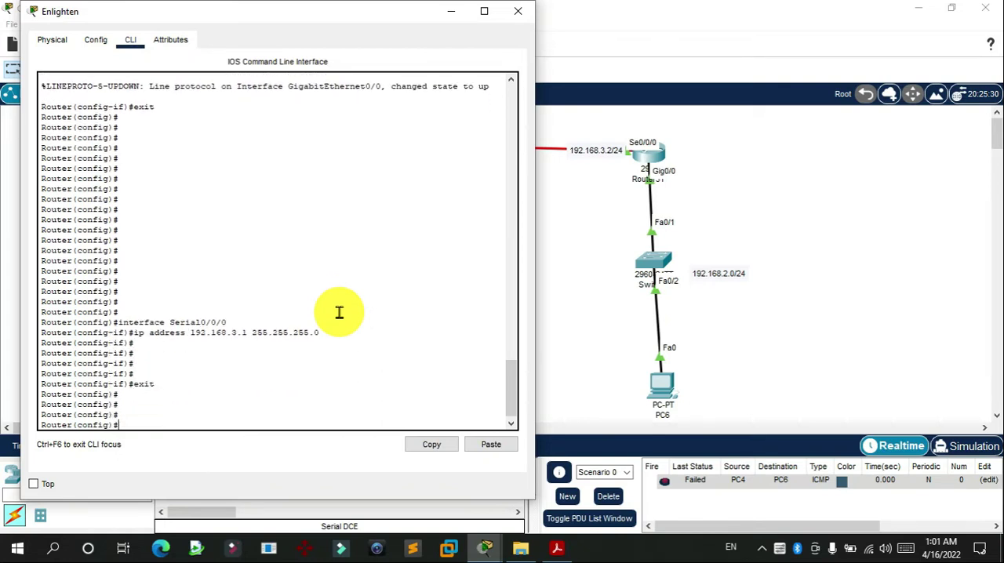
key("Return")
key("Return")
key("Return")
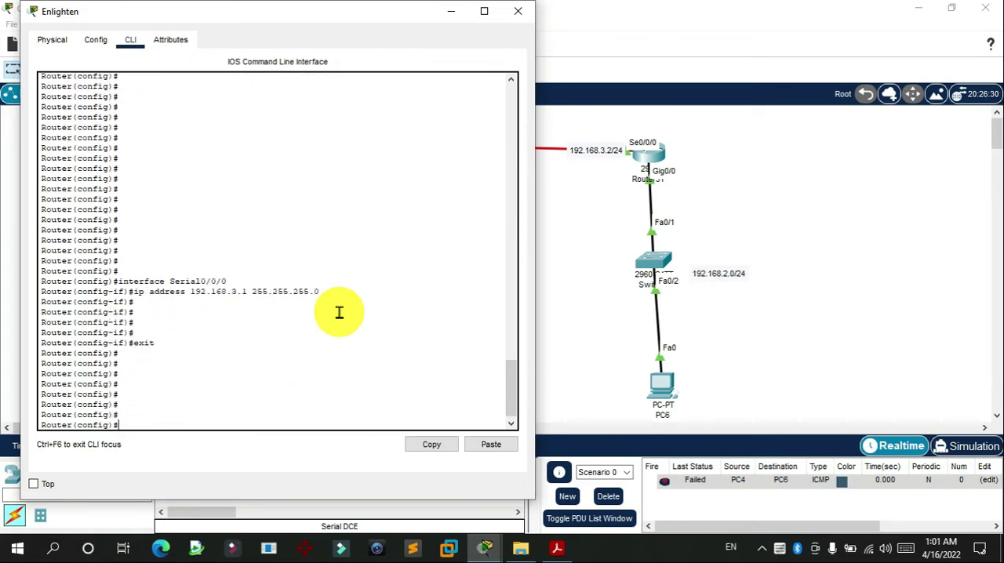
Step: Add a static route on the Enlighten router to 192.168.2.0 255.255.255.0 through next hop 192.168.3.2
type("ip ro")
key("Tab")
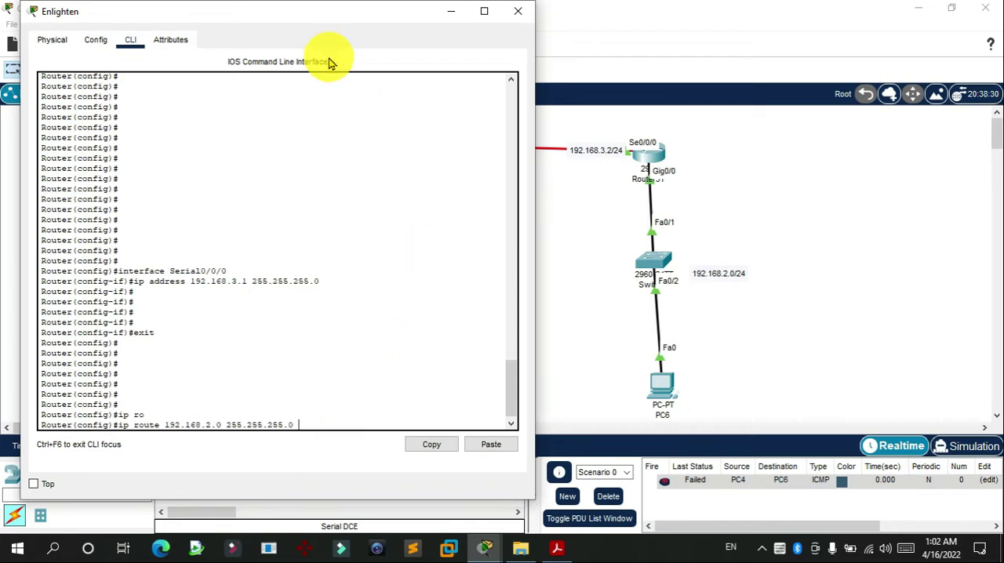
left_click_drag(337, 12, 395, 207)
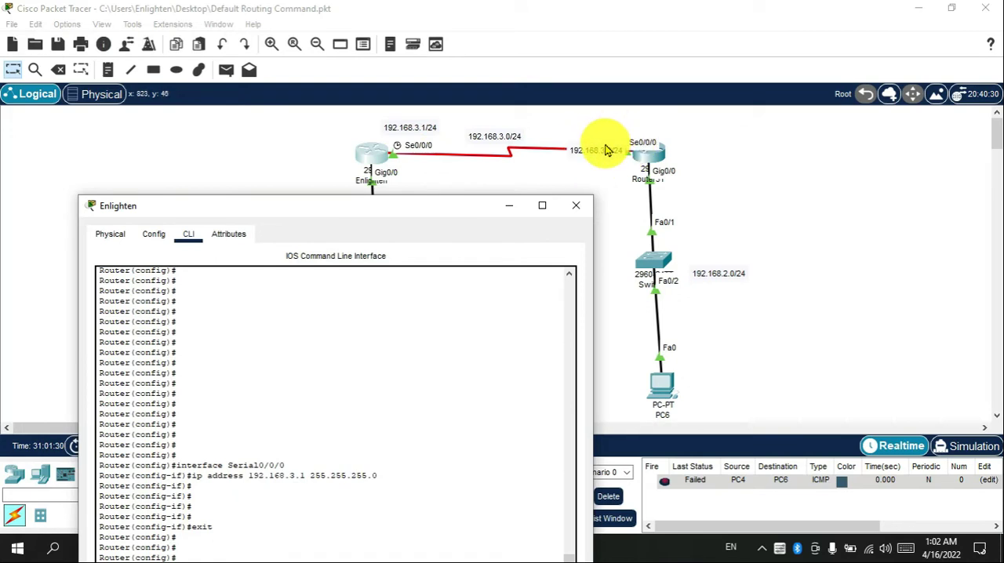
left_click_drag(459, 206, 452, 39)
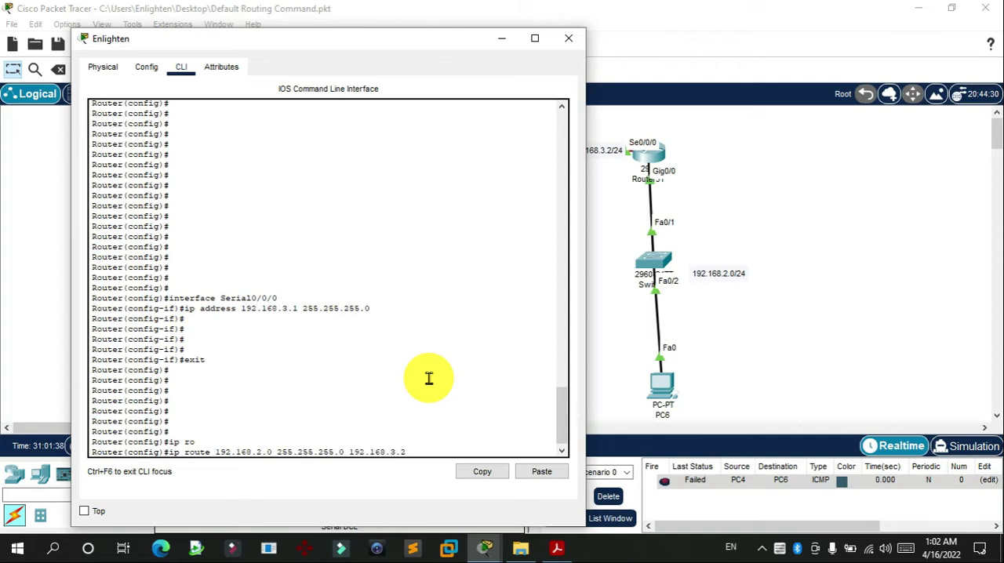
key("Return")
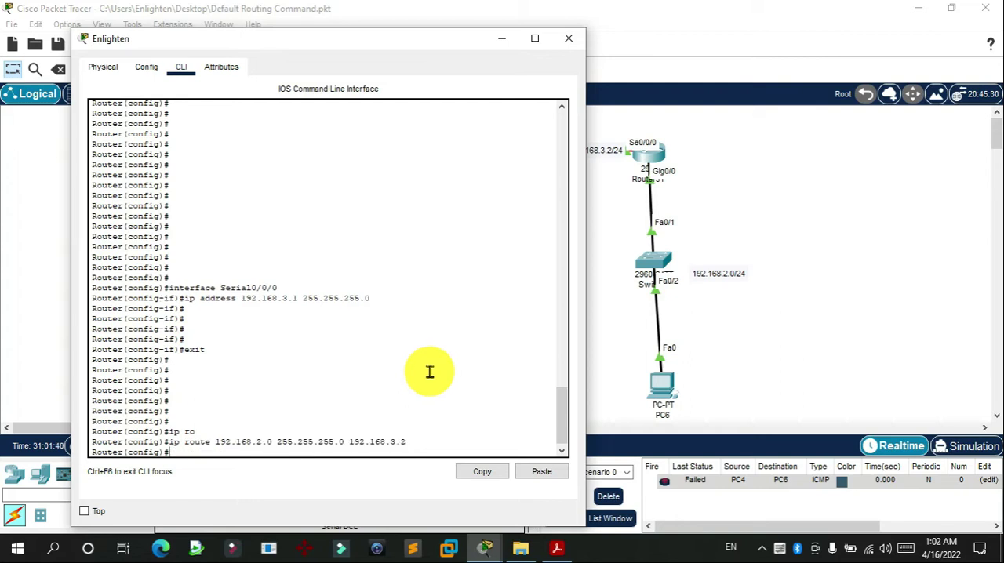
left_click(572, 39)
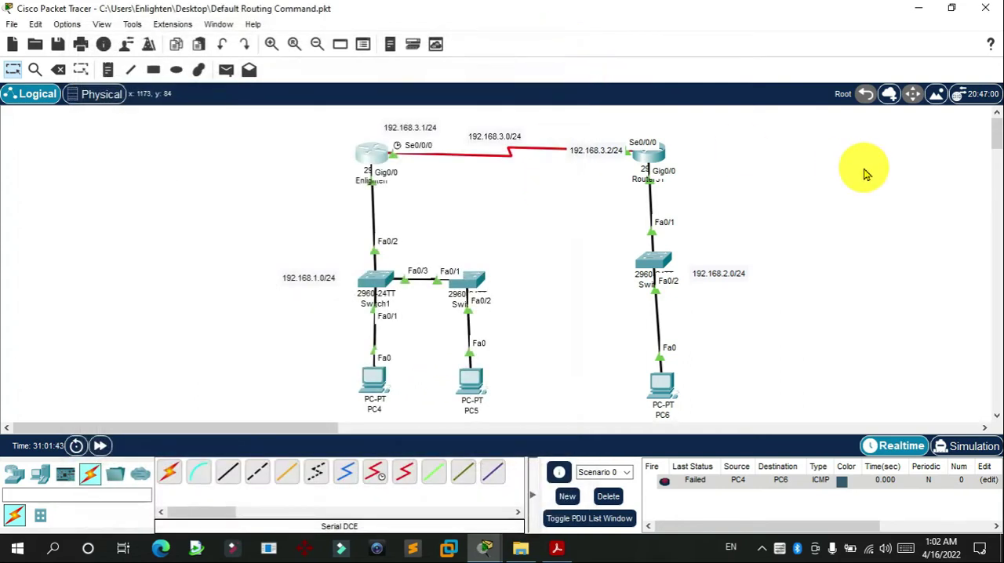
Step: Return Router31's command line from interface mode to global configuration mode
left_click(647, 165)
left_click_drag(591, 23, 819, 34)
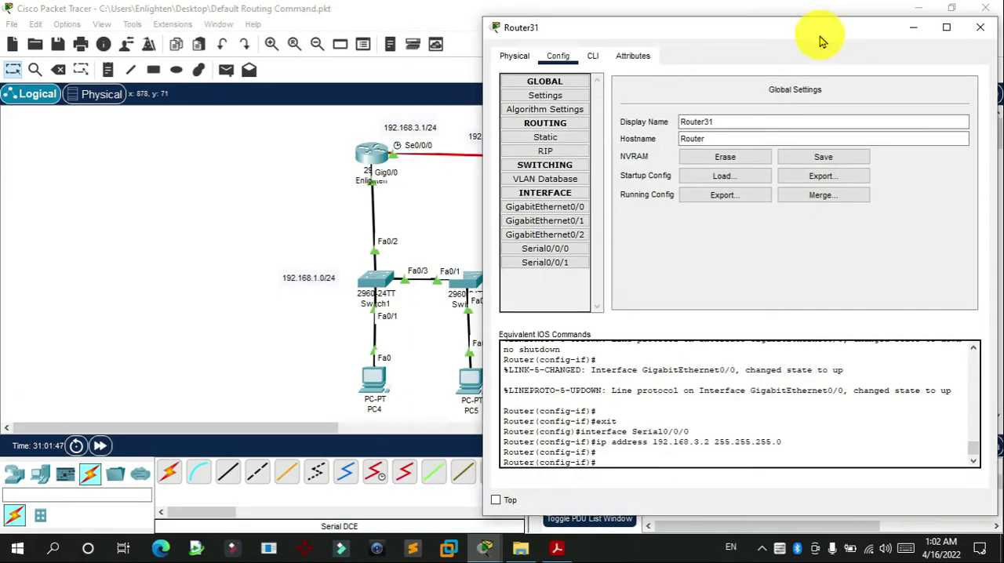
left_click(592, 55)
key("Return")
key("Return")
key("Return")
type("er(config-if)#e")
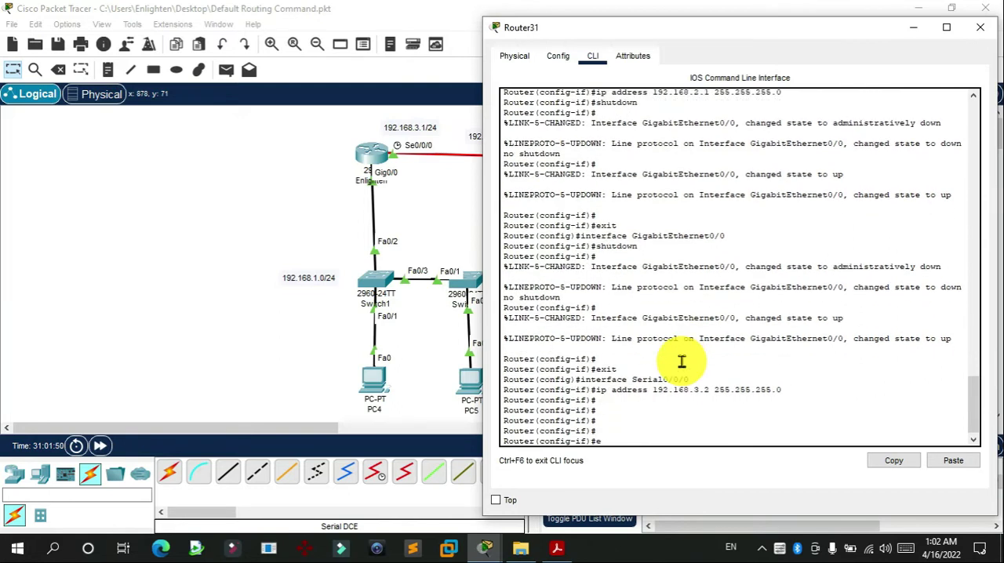
type("xit")
key("Return")
key("Return")
key("Return")
key("Return")
key("Return")
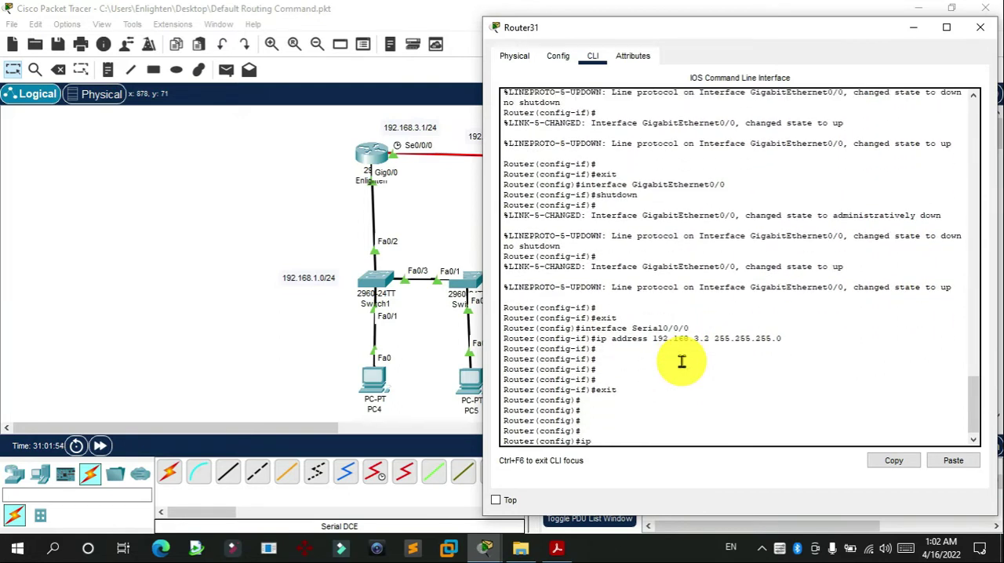
Step: Add a static route on Router31 to 192.168.1.0 255.255.255.0 through next hop 192.168.3.1
key("Tab")
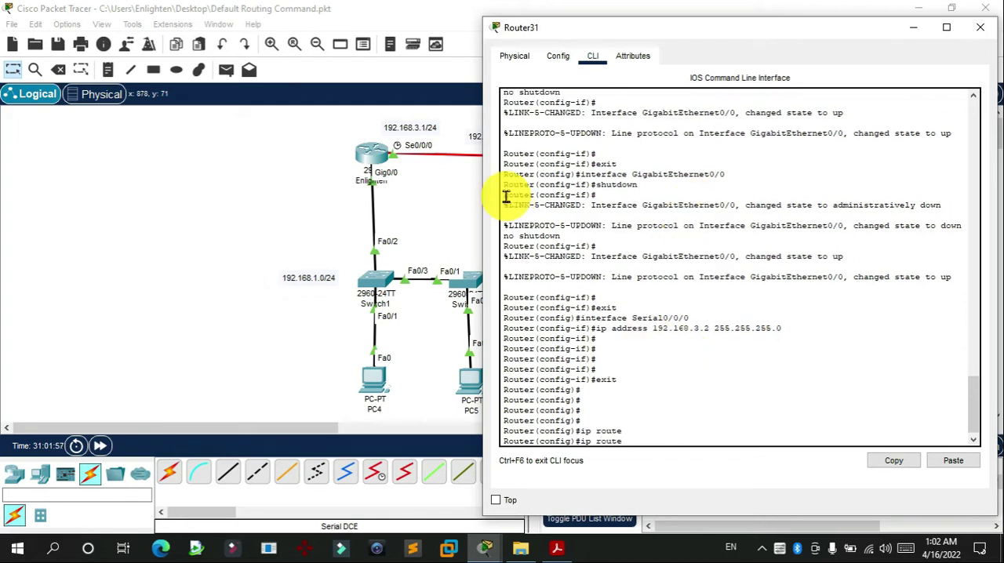
left_click_drag(274, 252, 366, 298)
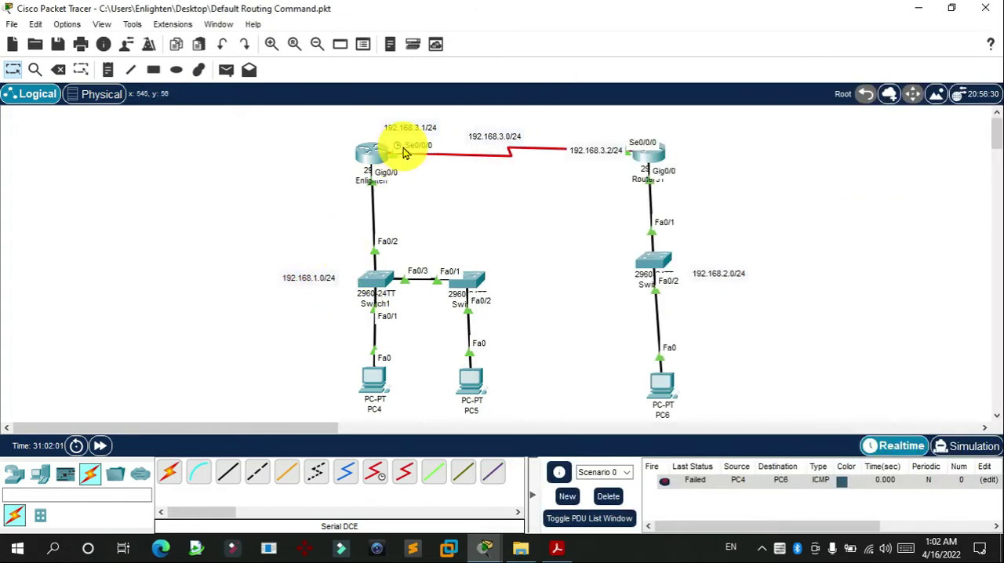
left_click_drag(367, 111, 443, 190)
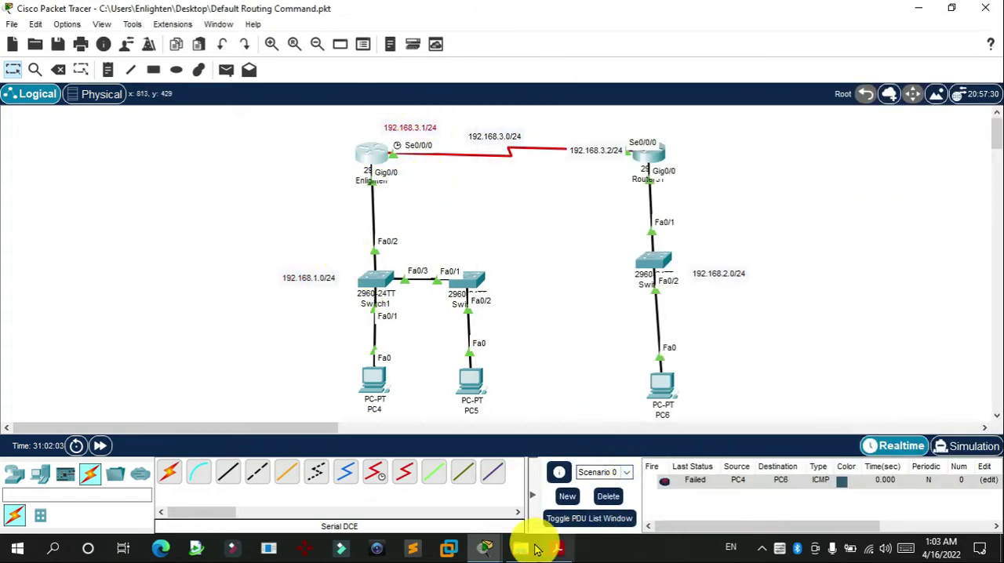
left_click(482, 551)
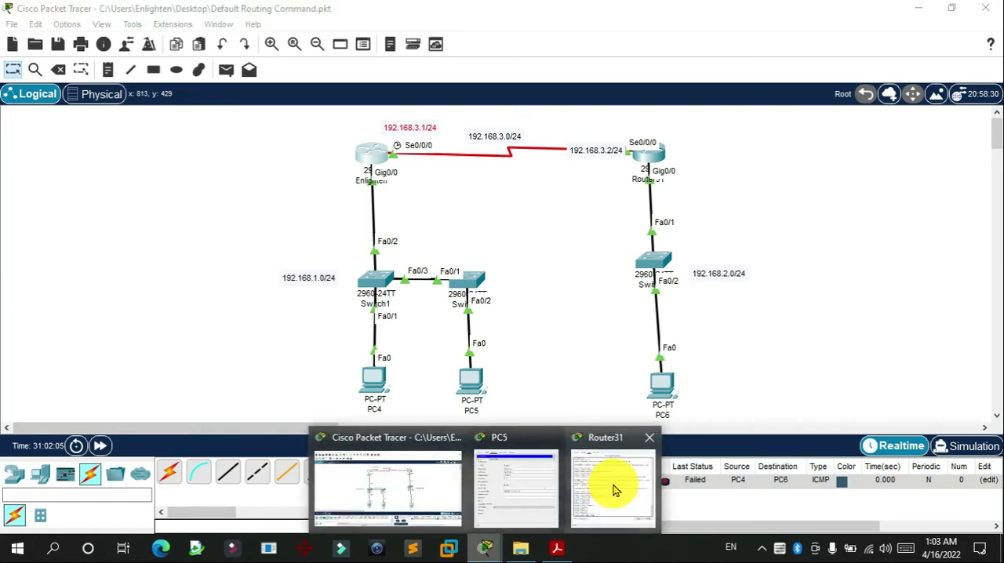
left_click(605, 486)
left_click(975, 35)
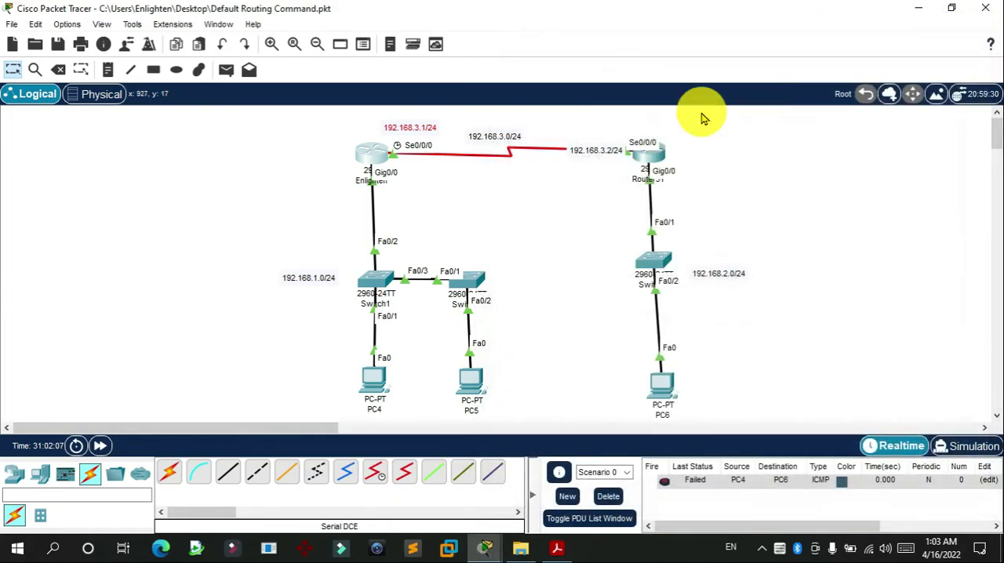
left_click(648, 157)
left_click_drag(510, 11, 882, 23)
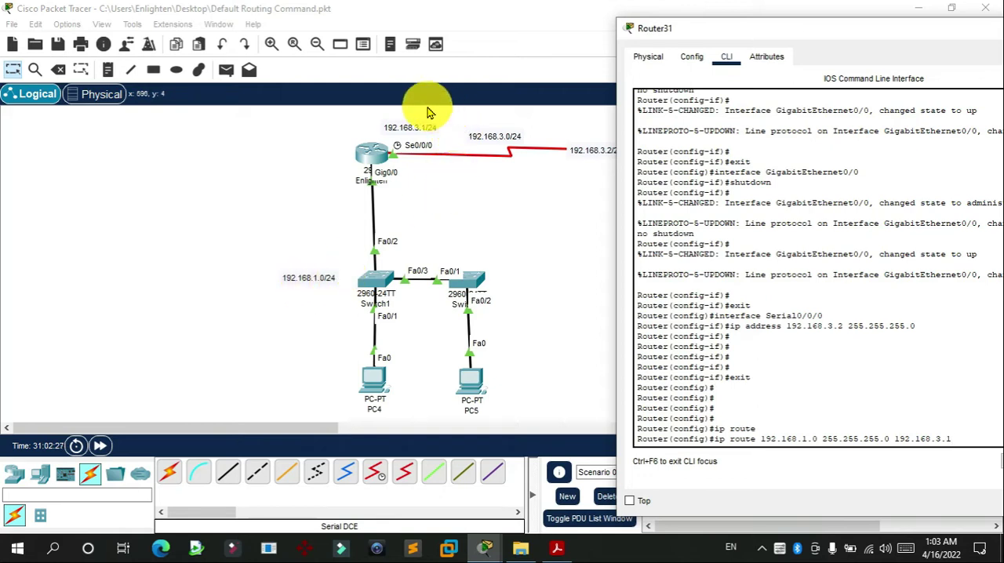
key("Return")
key("Return")
key("Return")
key("Return")
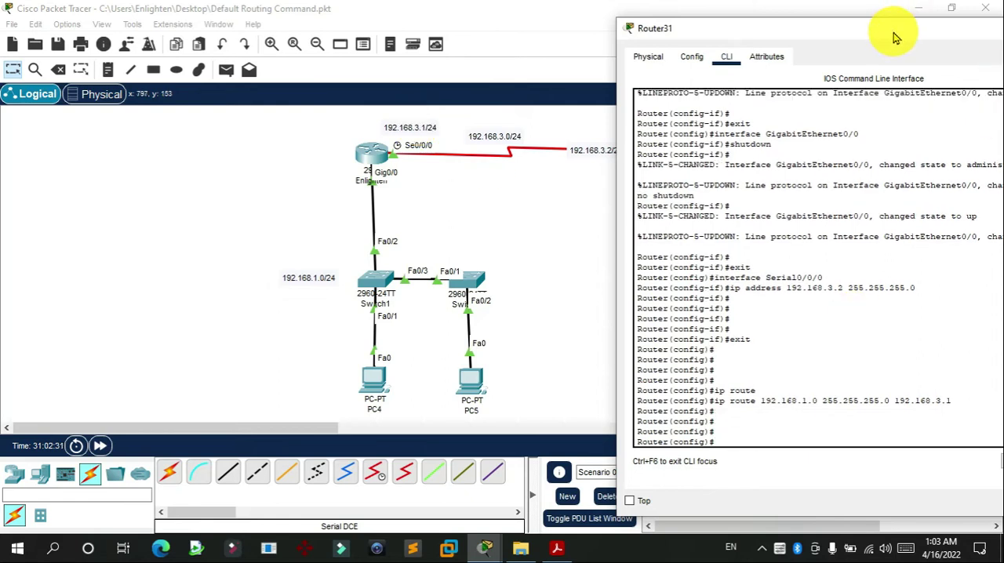
left_click_drag(896, 38, 861, 55)
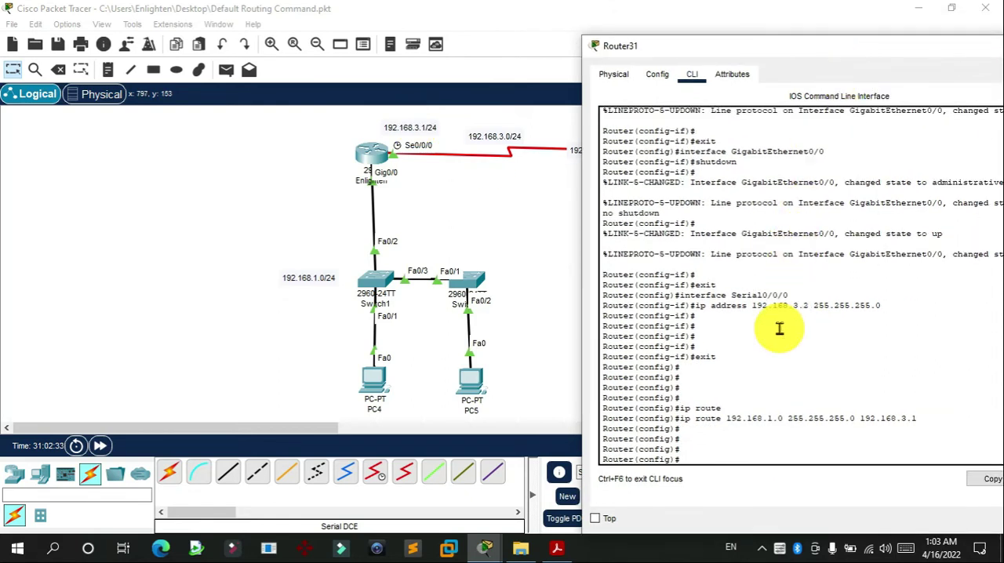
Step: Leave global configuration mode on Router31 and return to the privileged EXEC prompt
key("ctrl+z")
key("Return")
key("Return")
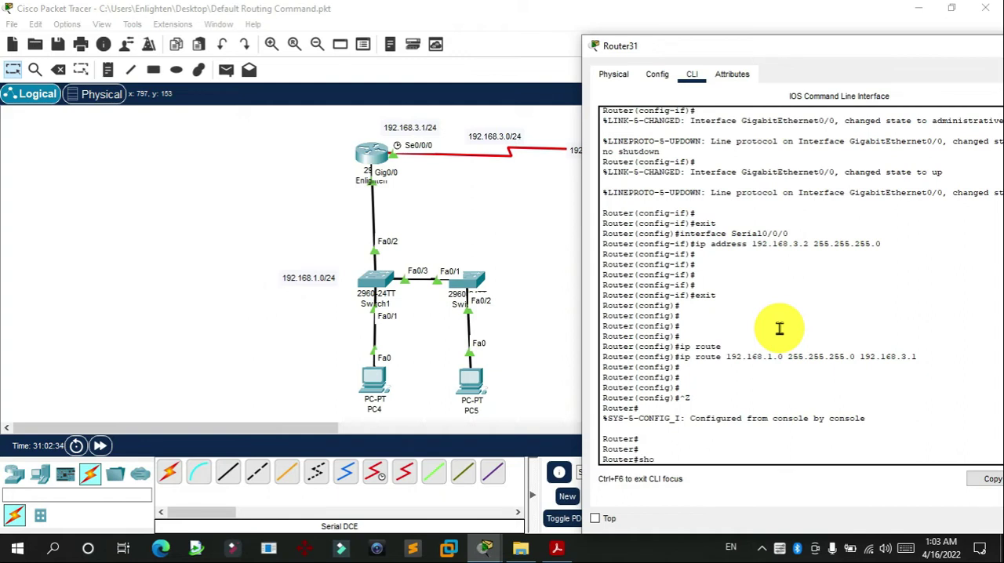
Step: Display Router31's IP routing table with the show ip route command
type("sho")
key("Tab")
type("ip")
key("Tab")
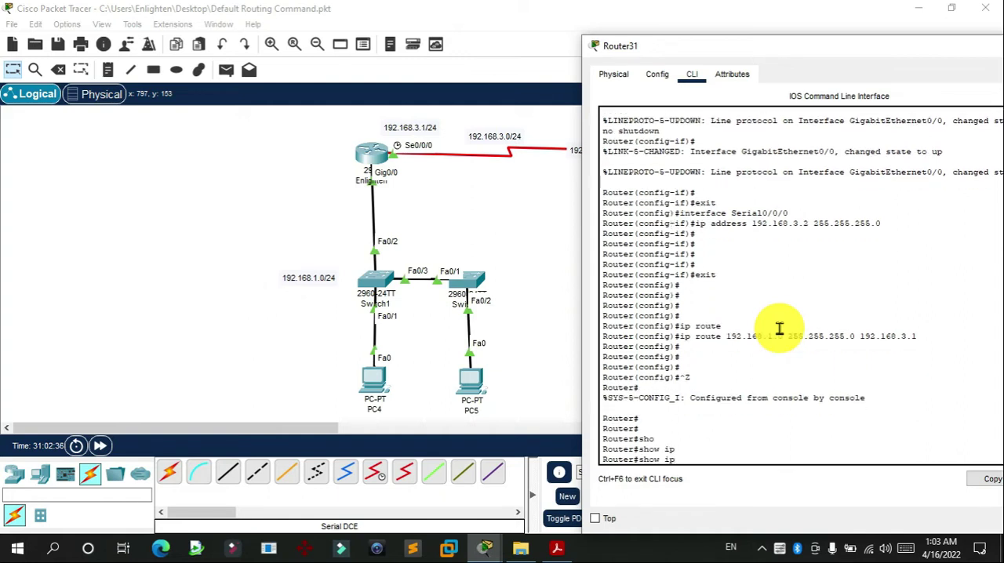
type("rou")
key("Tab")
key("Return")
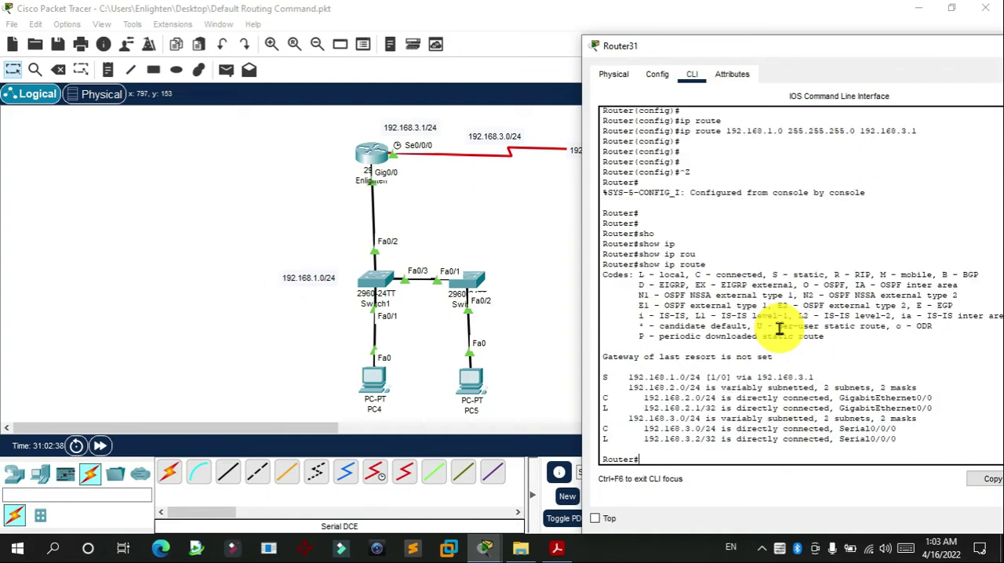
Step: Examine the static 192.168.1.0/24 entry in Router31's routing table, and close the Router31 window
left_click_drag(617, 381, 783, 379)
left_click(628, 377)
left_click_drag(614, 377, 904, 387)
left_click(840, 381)
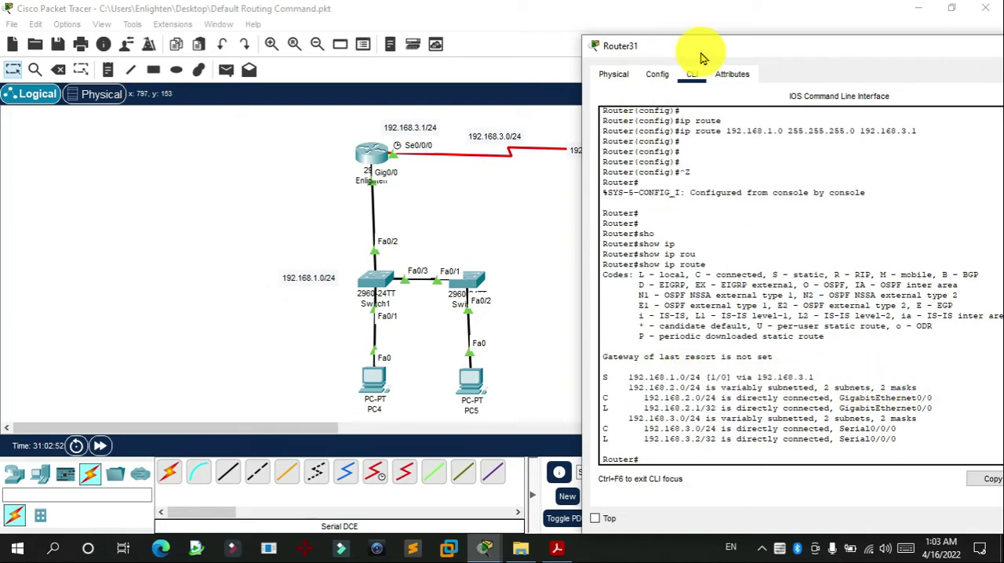
left_click_drag(694, 47, 489, 44)
left_click(873, 43)
Step: Open the Enlighten router's command line and leave global configuration mode for the privileged EXEC prompt
left_click(358, 153)
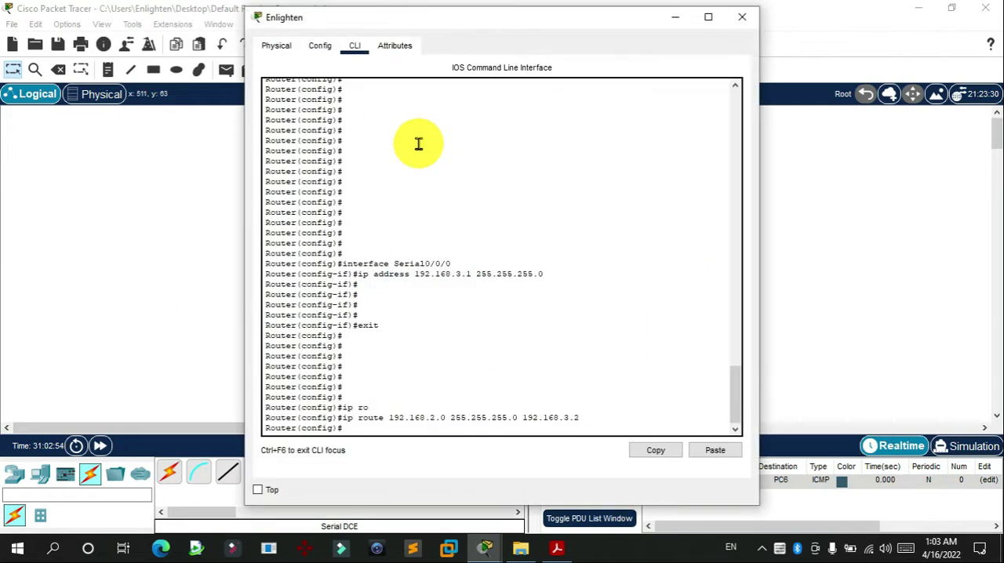
key("ctrl+z")
key("Return")
key("Return")
Step: Run show ip route on the Enlighten router, check the 192.168.1.0/24 entries, and close its window
type("s")
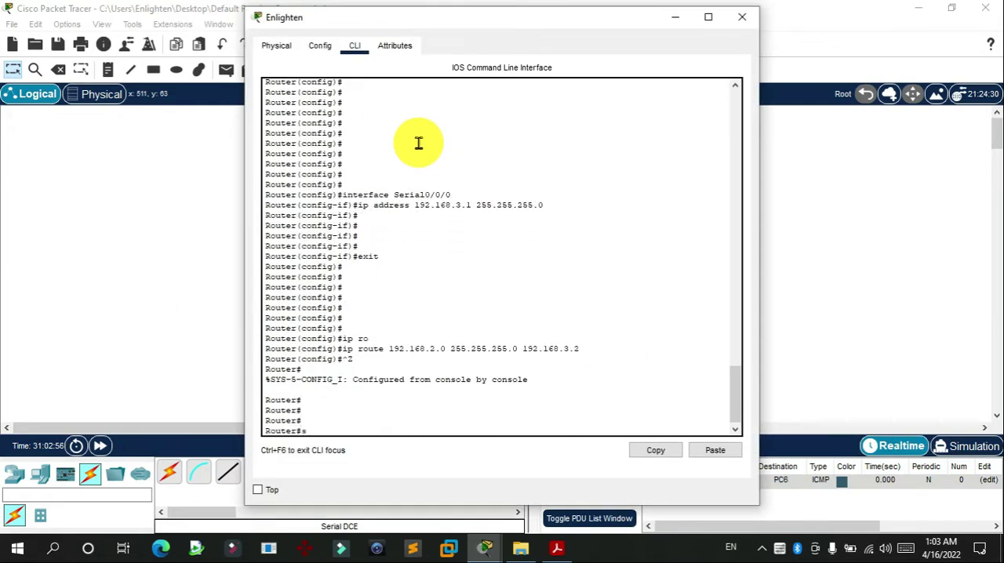
type("how i")
key("Tab")
type("ip")
key("Tab")
type("r")
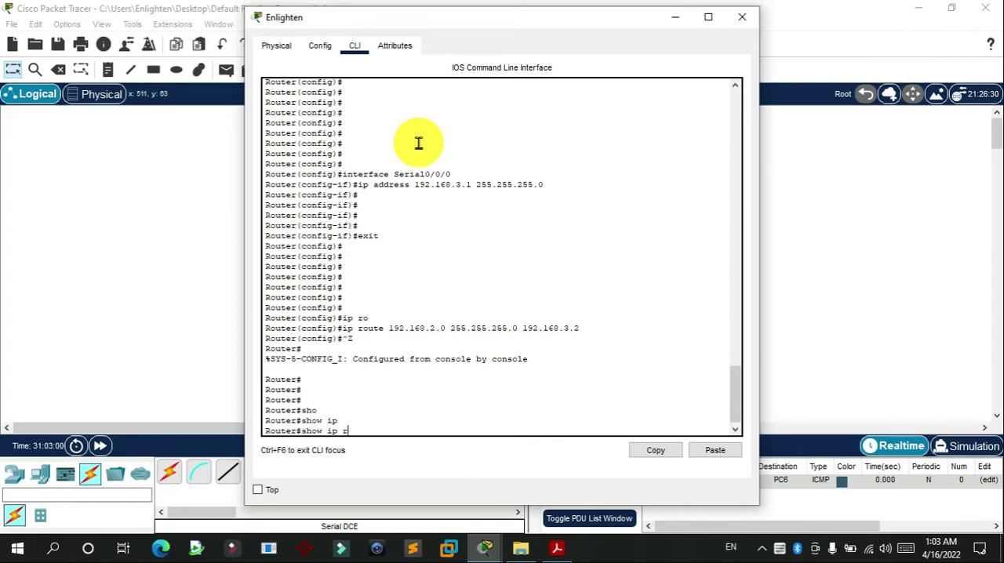
type("o")
key("Tab")
key("Return")
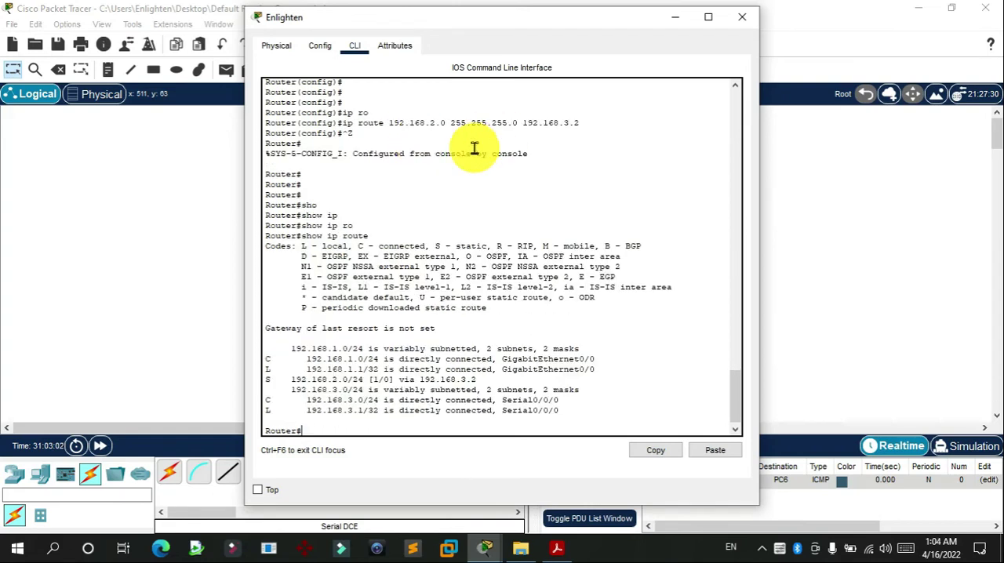
left_click_drag(293, 349, 510, 358)
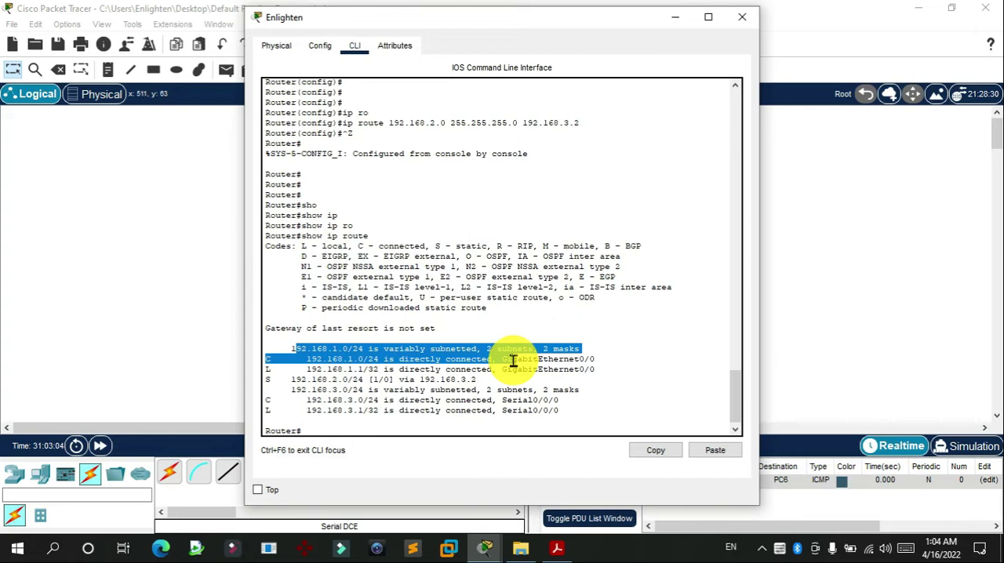
left_click(742, 16)
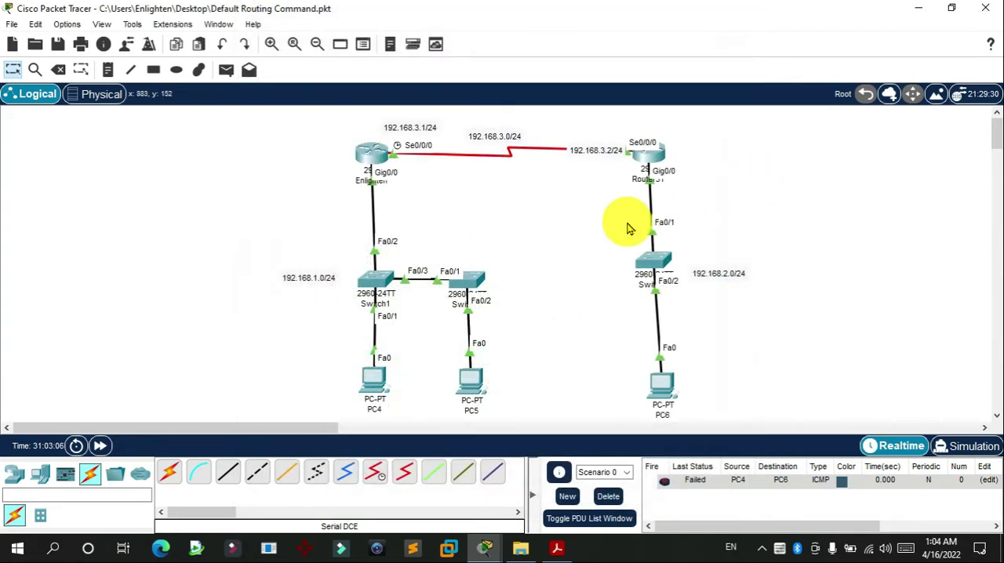
Step: Send a simple PDU from PC4 to PC6 to test connectivity between the two LANs
left_click(226, 70)
left_click(380, 373)
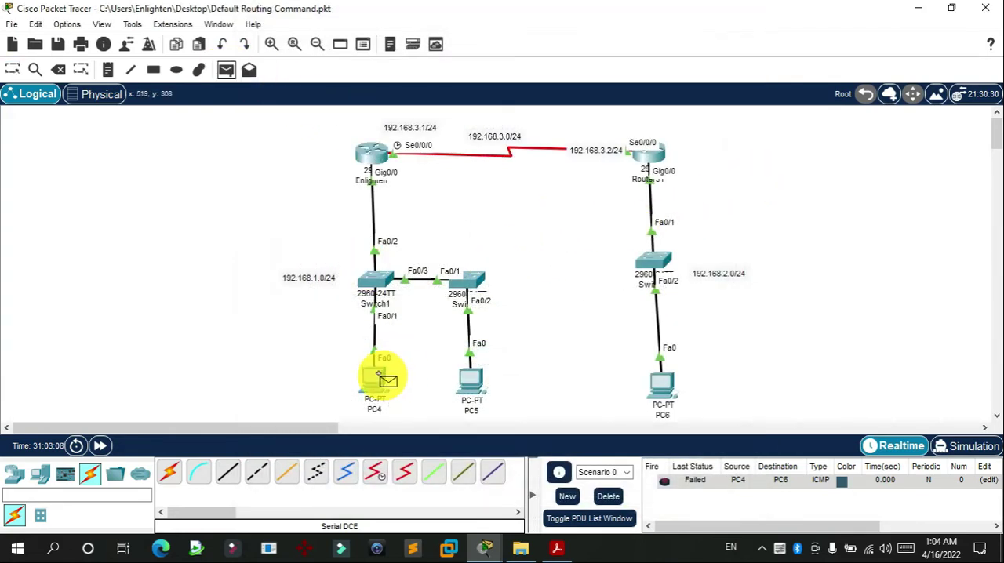
left_click(662, 384)
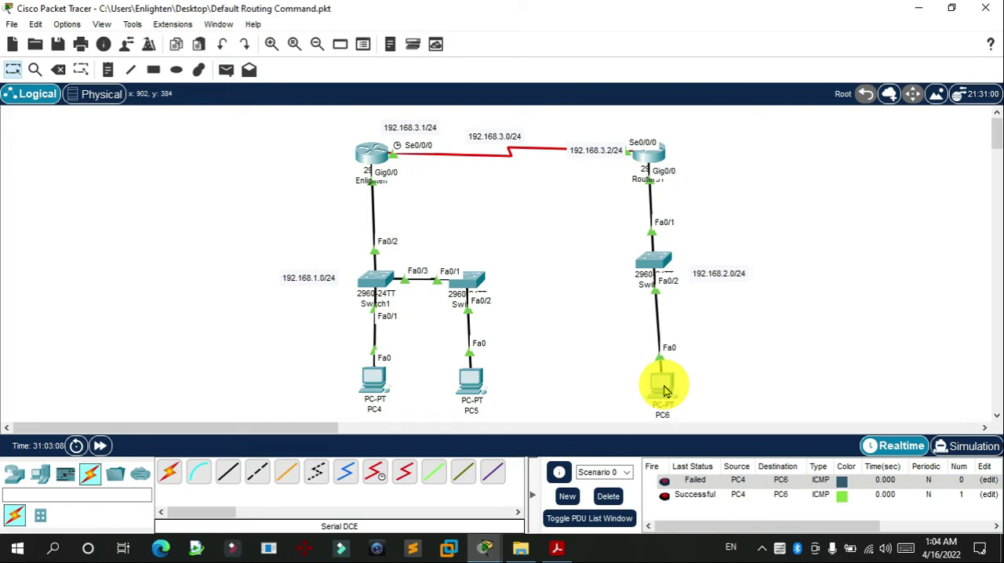
Step: Delete the scenario's existing PDUs and send a fresh simple PDU from PC4 to PC6
left_click(610, 497)
left_click(226, 70)
left_click(380, 375)
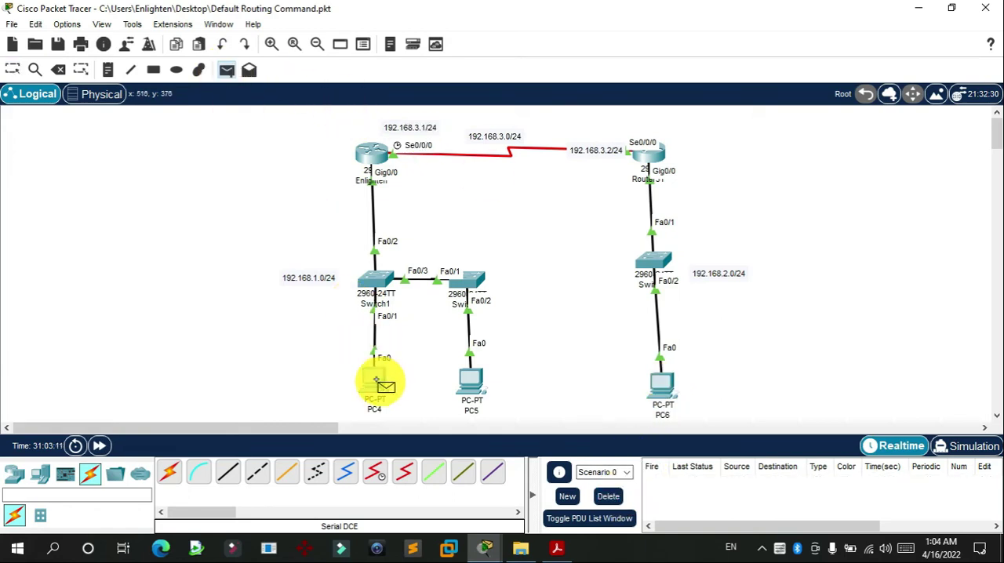
left_click(662, 384)
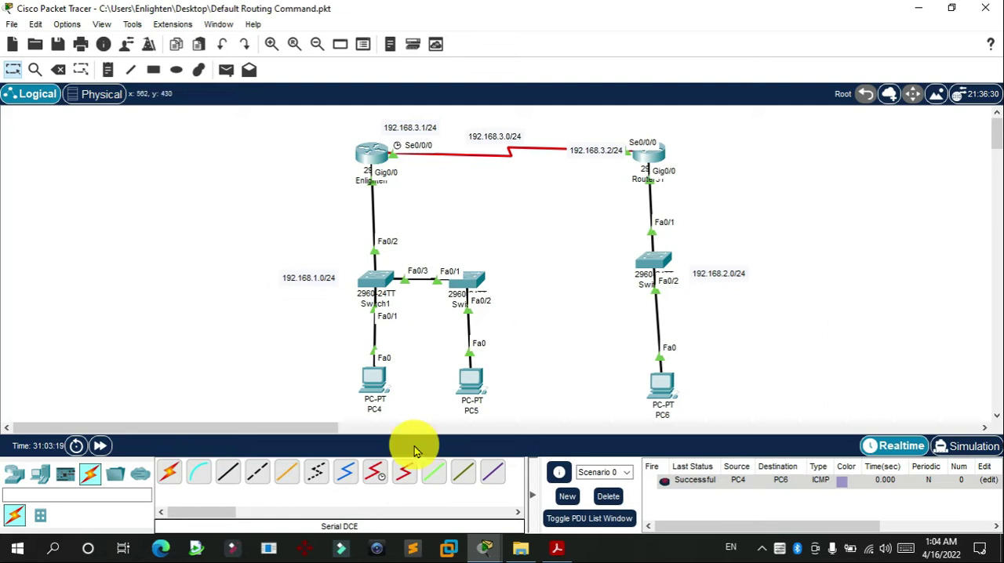
Step: Add a third 2911 router to the workspace, to the right of Router31
left_click_drag(343, 426, 374, 423)
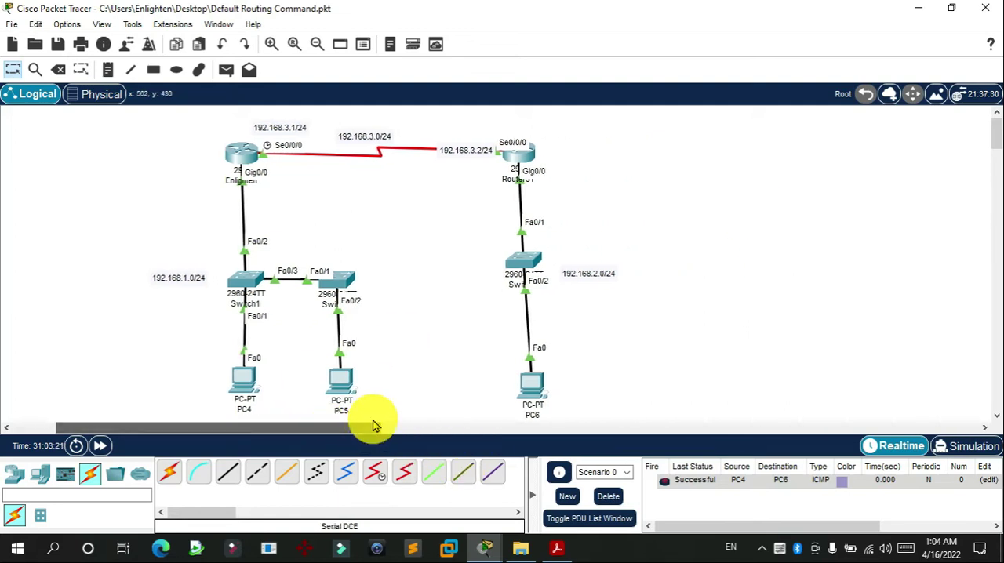
left_click(16, 476)
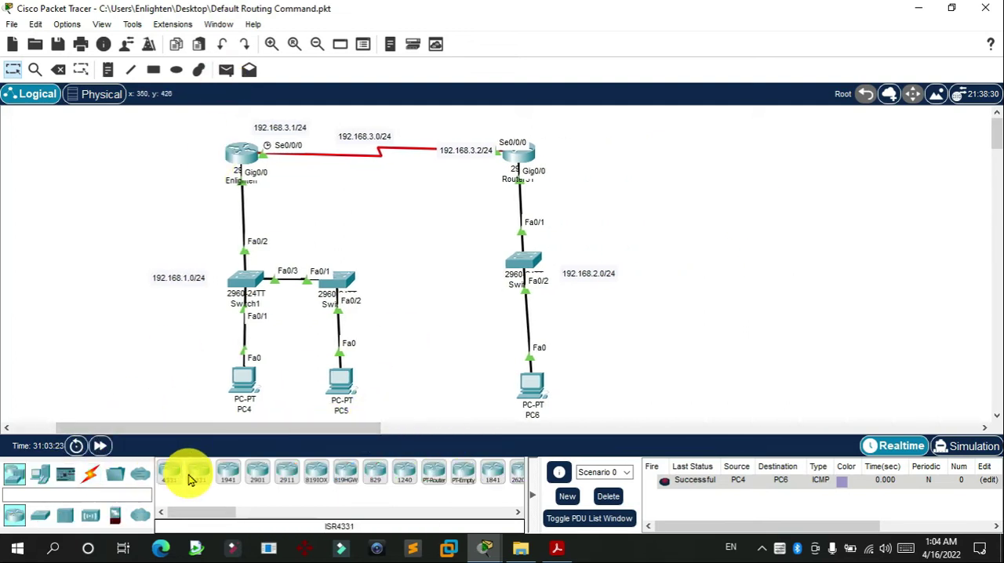
left_click(287, 473)
left_click(749, 158)
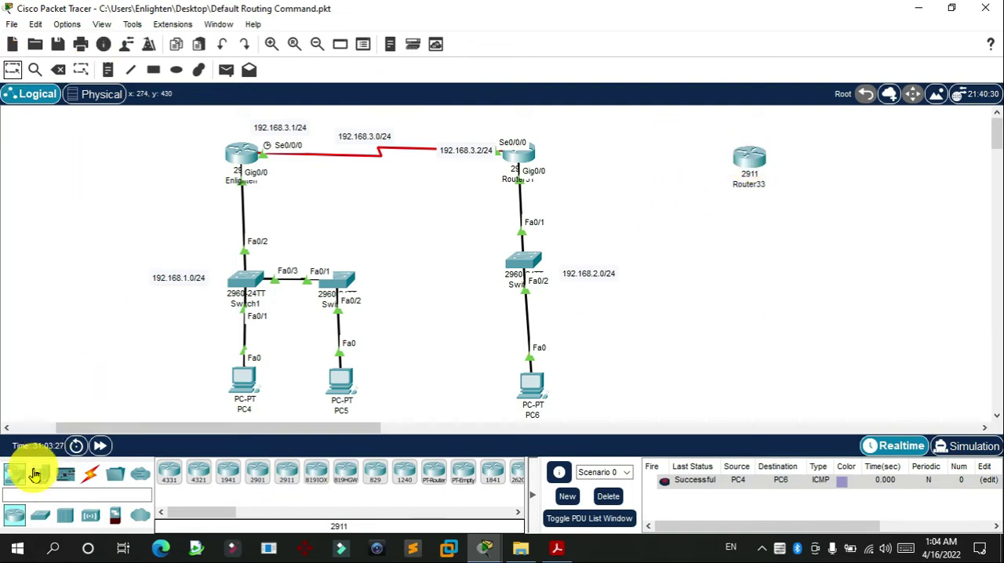
Step: Add a 2960 switch and a PC below the new 2911 router, and line up the router and switch
left_click(39, 516)
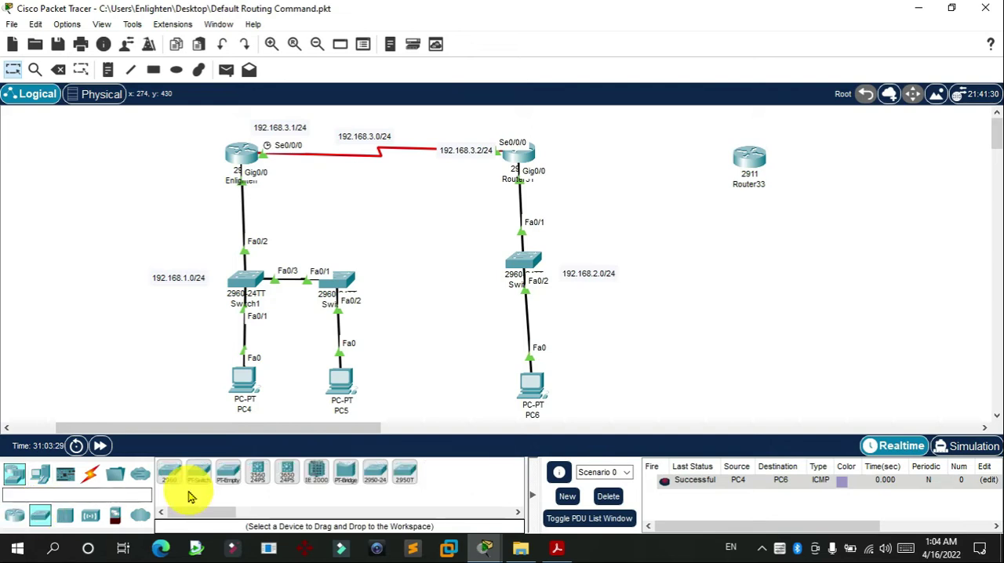
left_click(169, 473)
left_click(789, 274)
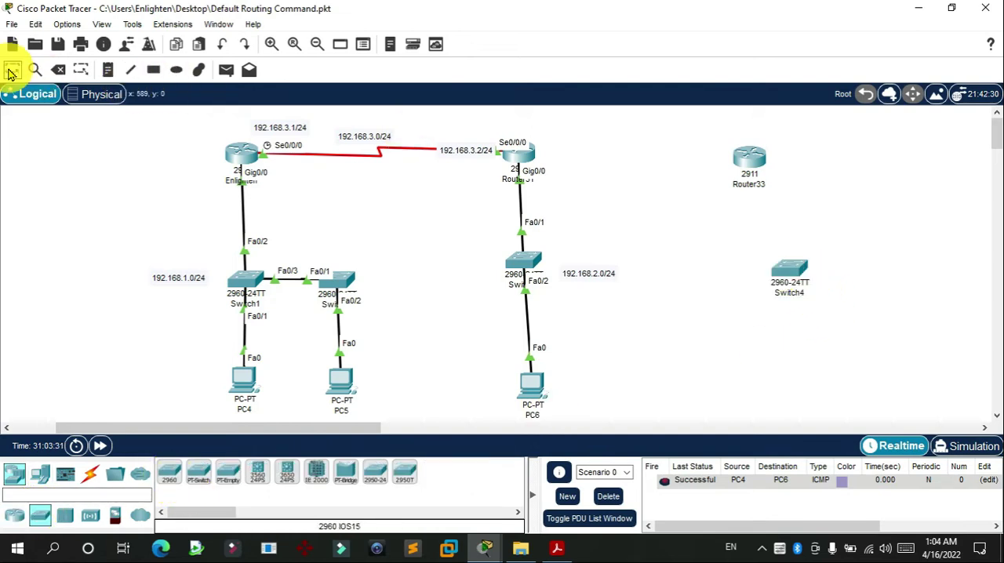
left_click(40, 473)
left_click(169, 473)
left_click(773, 375)
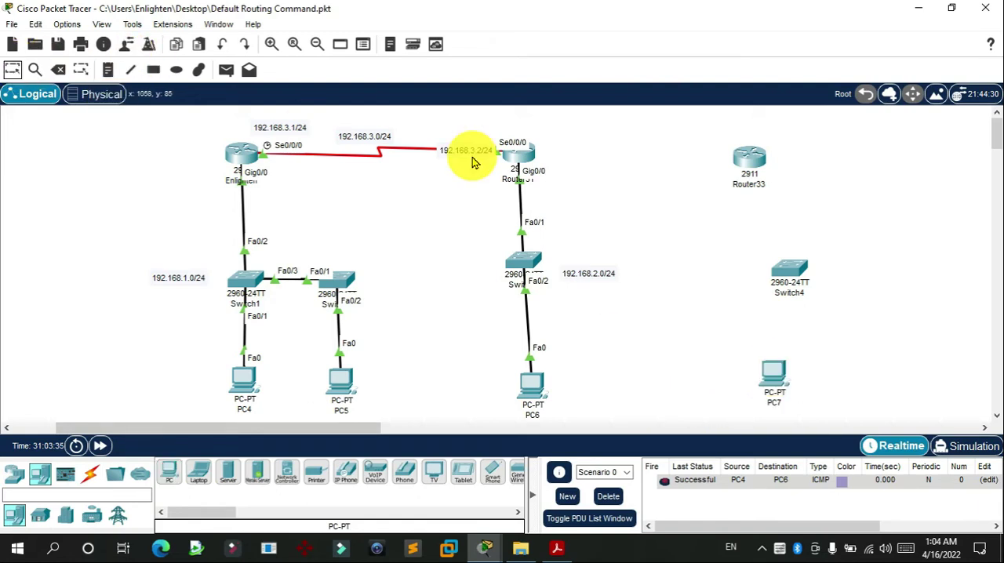
left_click_drag(783, 276, 746, 263)
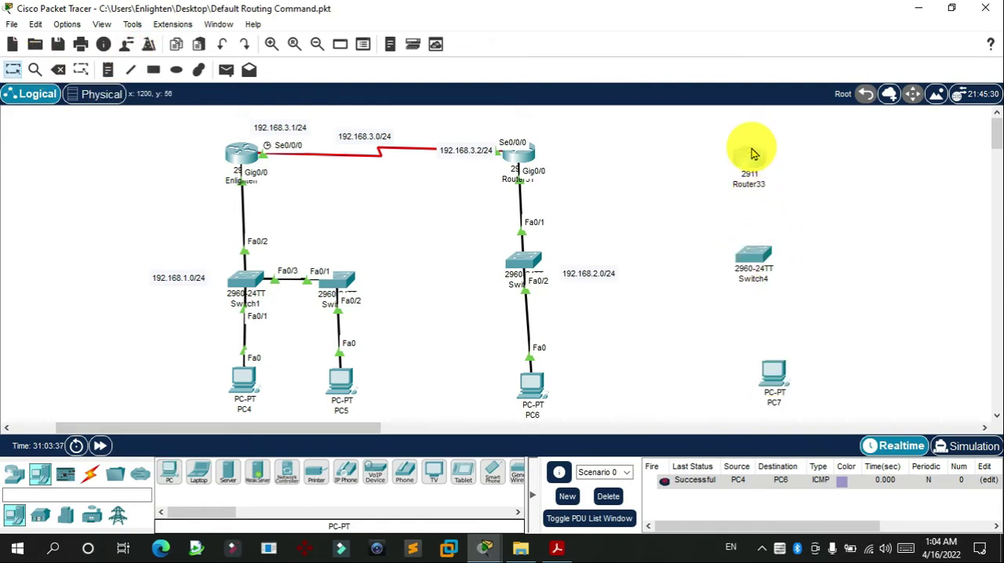
left_click_drag(750, 147, 741, 145)
Step: Connect GigabitEthernet0/0 of Router33 to FastEthernet0/1 of Switch4 with a copper straight-through cable
left_click(92, 480)
left_click(228, 471)
left_click(737, 165)
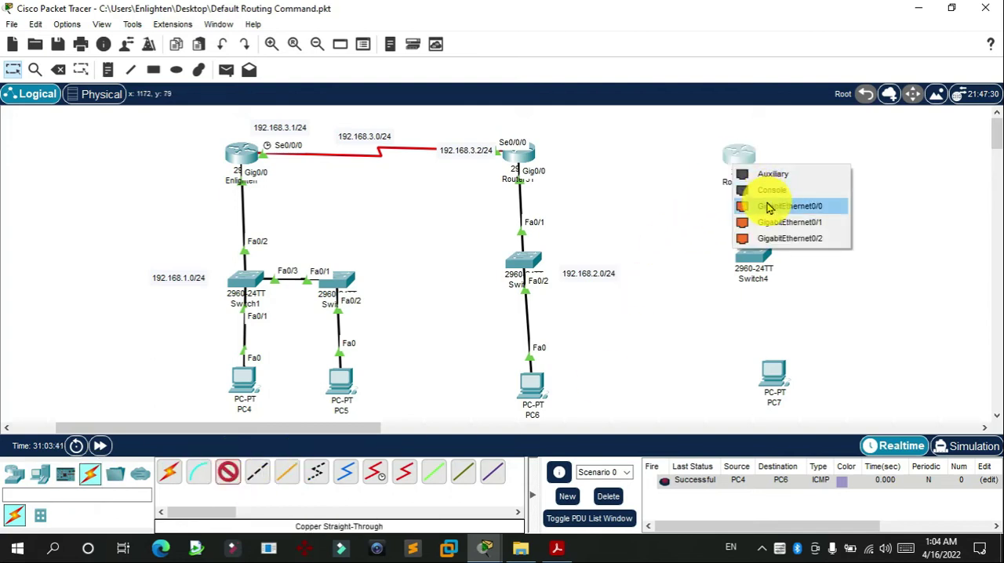
left_click(754, 205)
left_click(749, 254)
left_click(801, 32)
Step: Connect Switch4's FastEthernet0/2 to PC7's FastEthernet0 with a copper straight-through cable, and align both devices under Router33
left_click(747, 251)
left_click(786, 31)
left_click(766, 370)
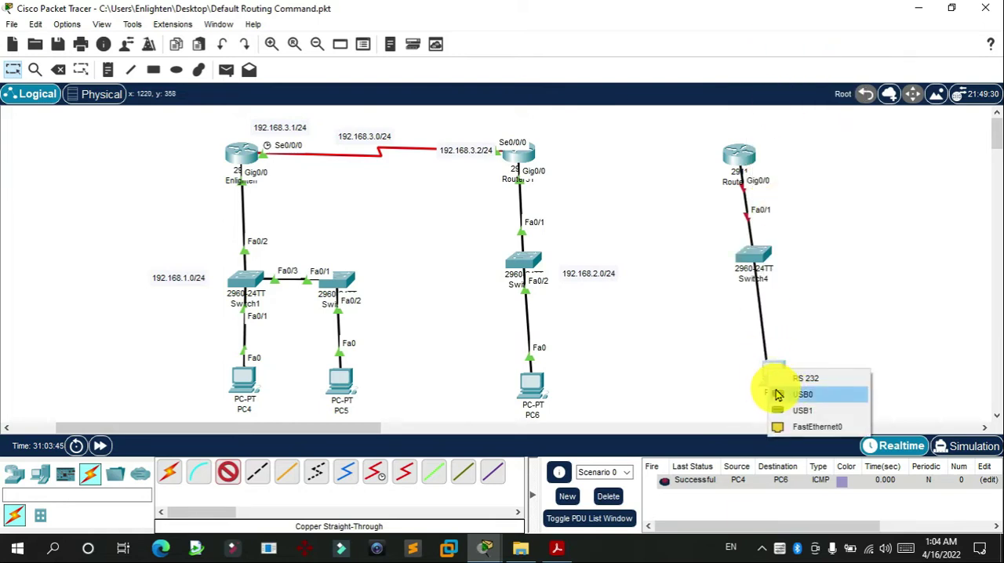
left_click(800, 424)
left_click_drag(753, 253, 745, 256)
left_click_drag(773, 381, 750, 380)
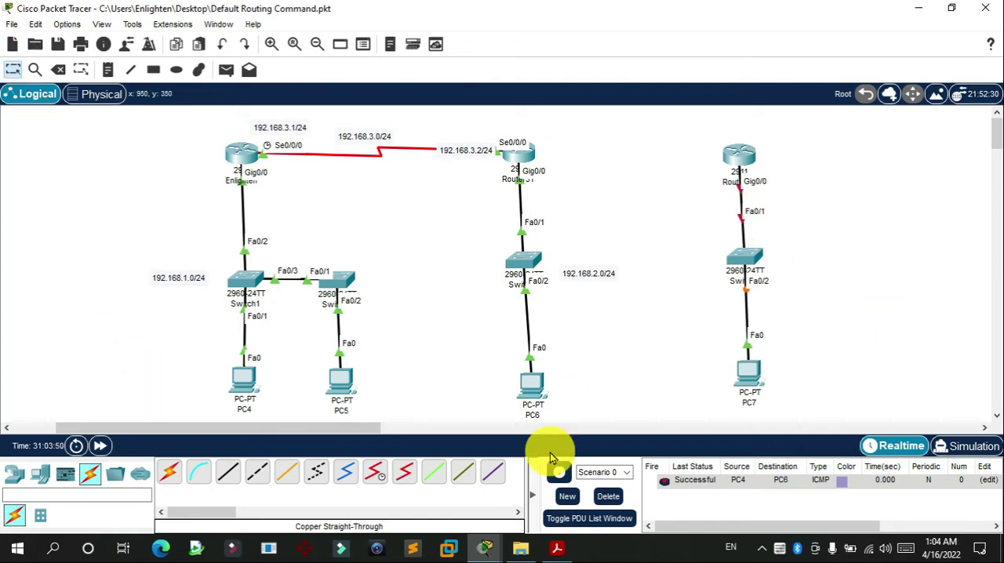
Step: Install an HWIC-2T module in the rightmost slot of Router33, switch its power back on, and close the device window
left_click(742, 154)
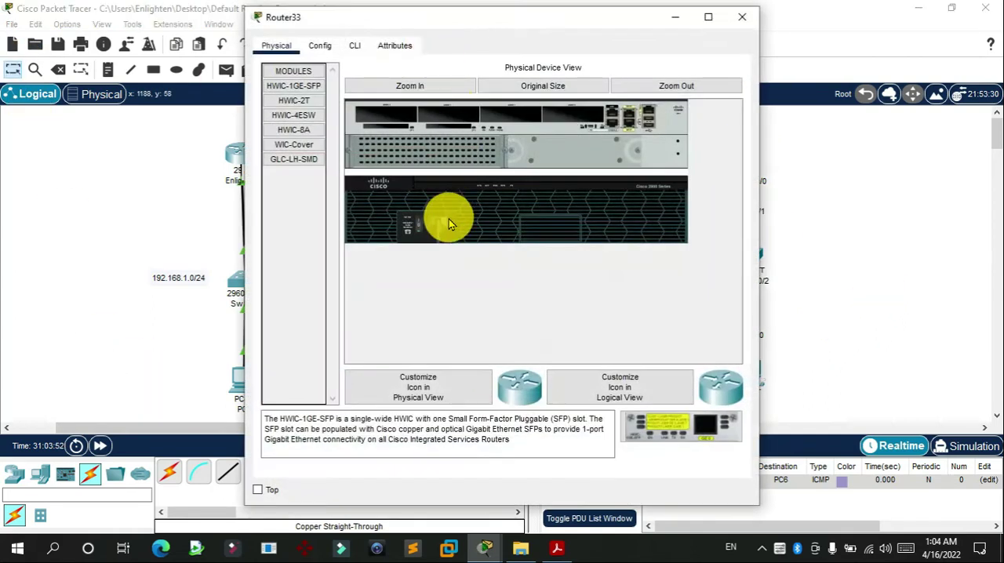
left_click_drag(294, 101, 581, 117)
left_click_drag(418, 231, 418, 230)
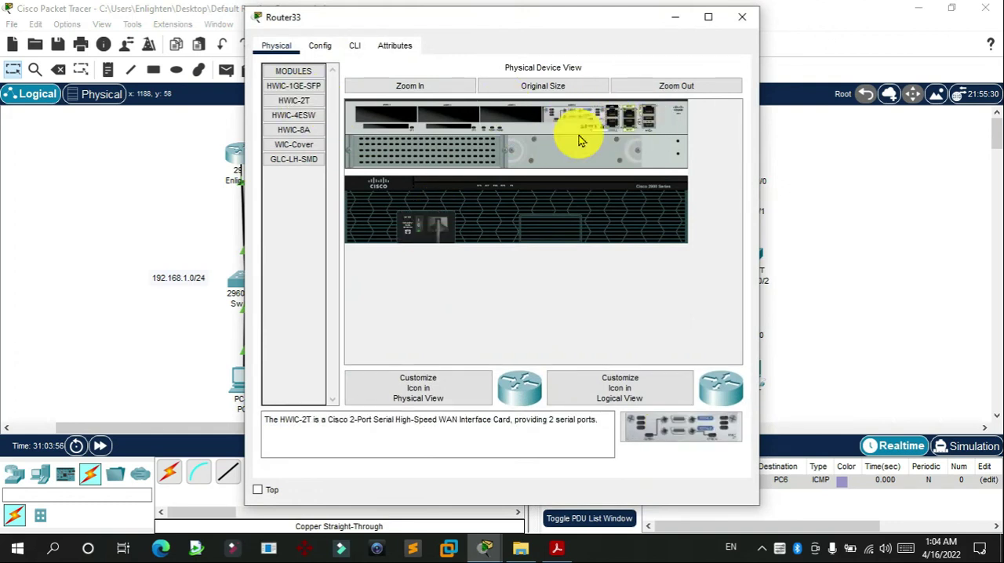
left_click(740, 19)
Step: Link Router33's Serial0/0/0 to Router31's Serial0/0/1 with a Serial DCE cable, and nudge Router33 into line
left_click(373, 472)
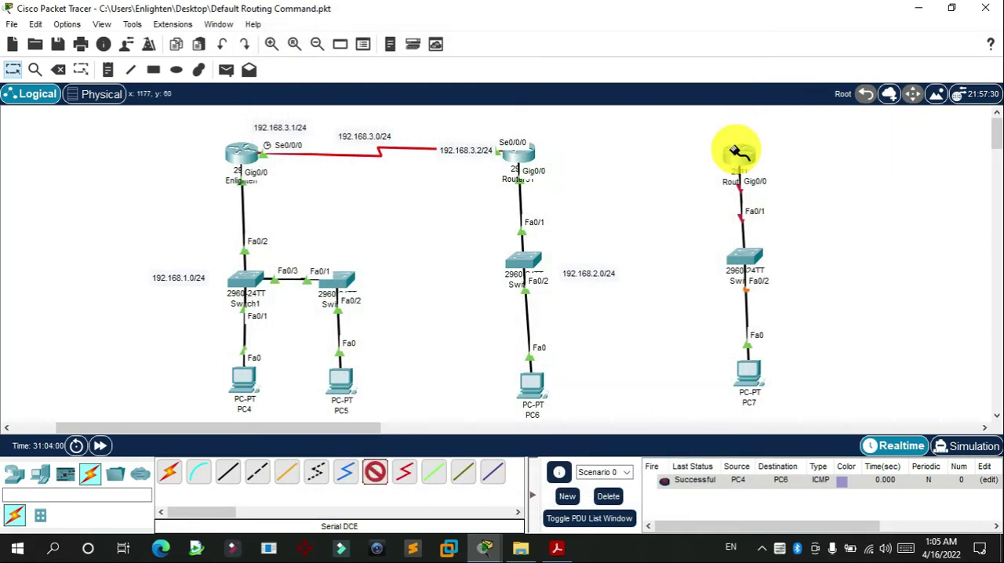
left_click(730, 153)
left_click(769, 226)
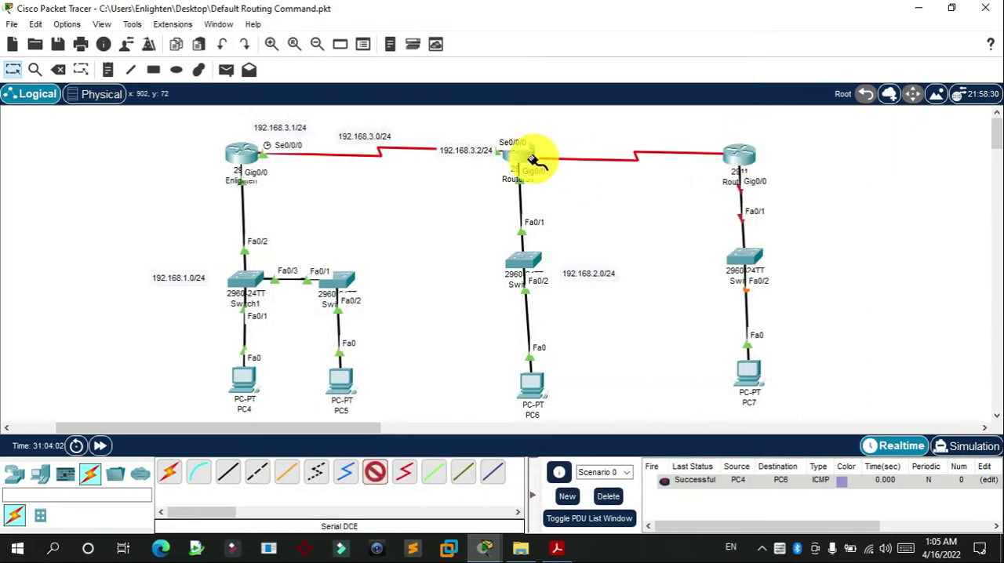
left_click(738, 161)
left_click(780, 236)
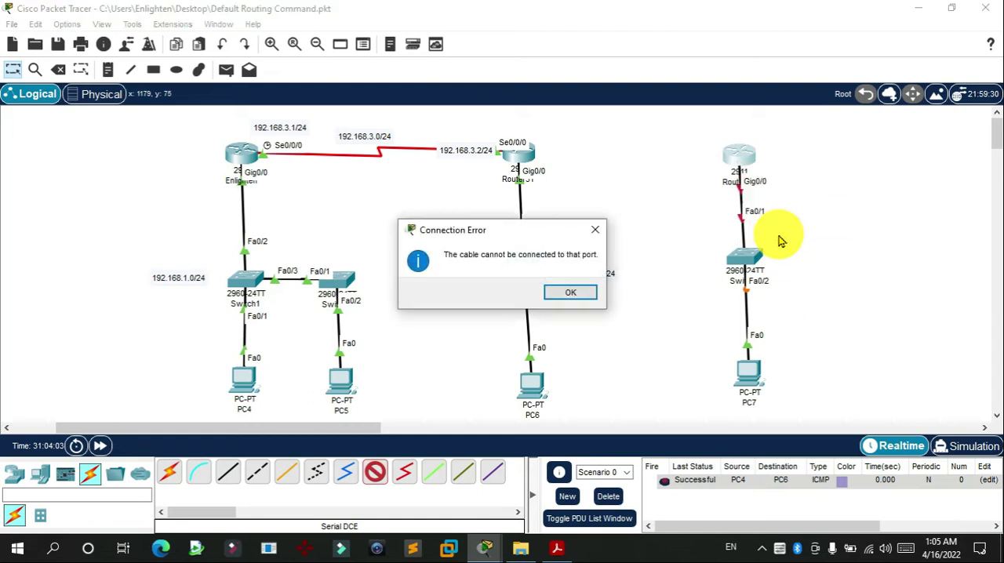
key("Return")
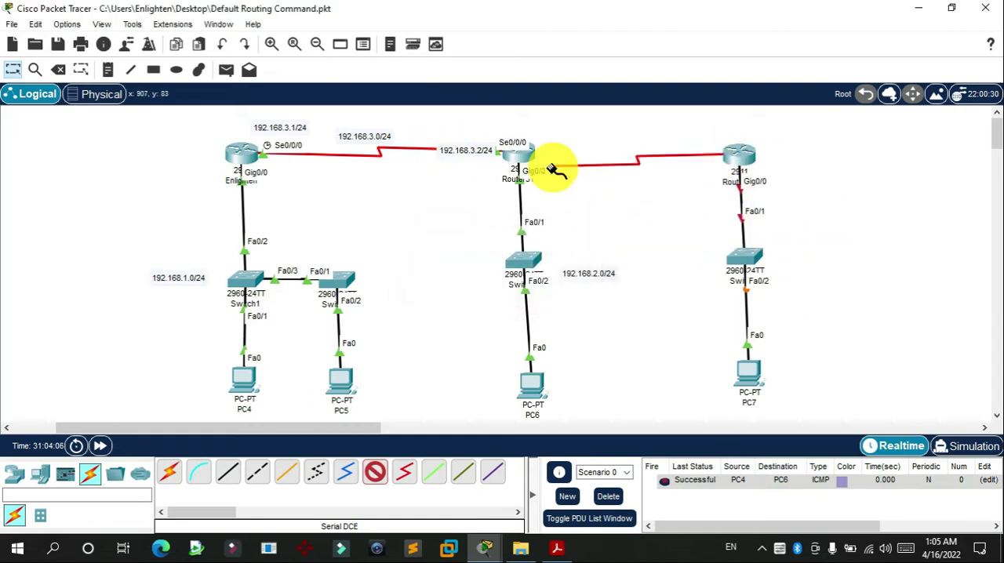
left_click(530, 155)
left_click(579, 225)
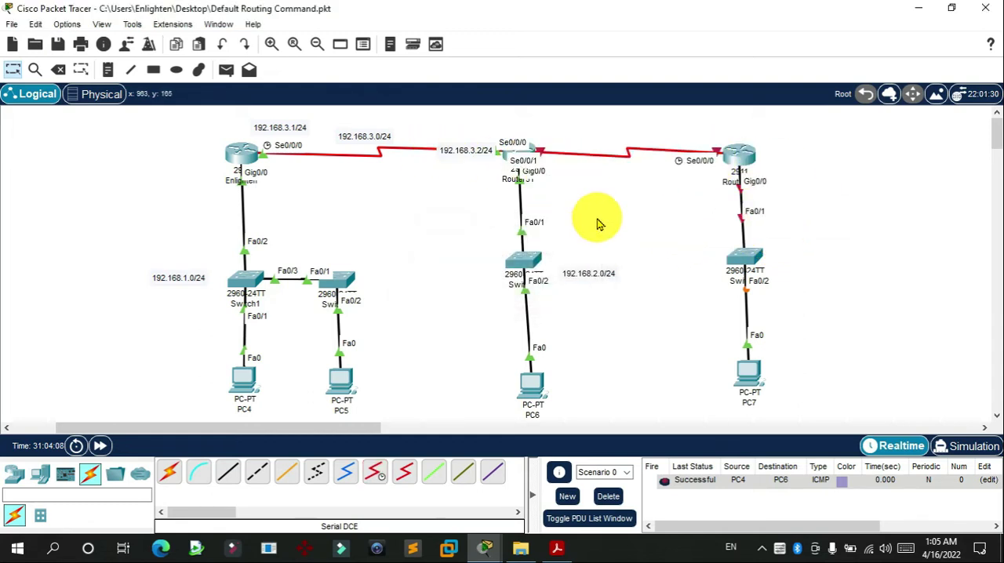
left_click_drag(744, 163, 741, 157)
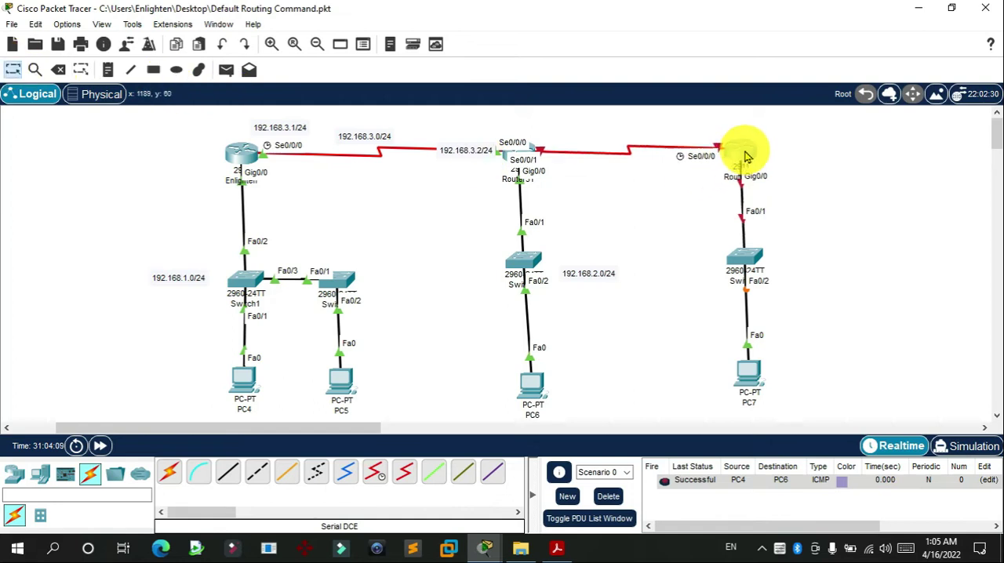
Step: Place a text note reading 192.168.5.0/24 beside Switch4
left_click(109, 70)
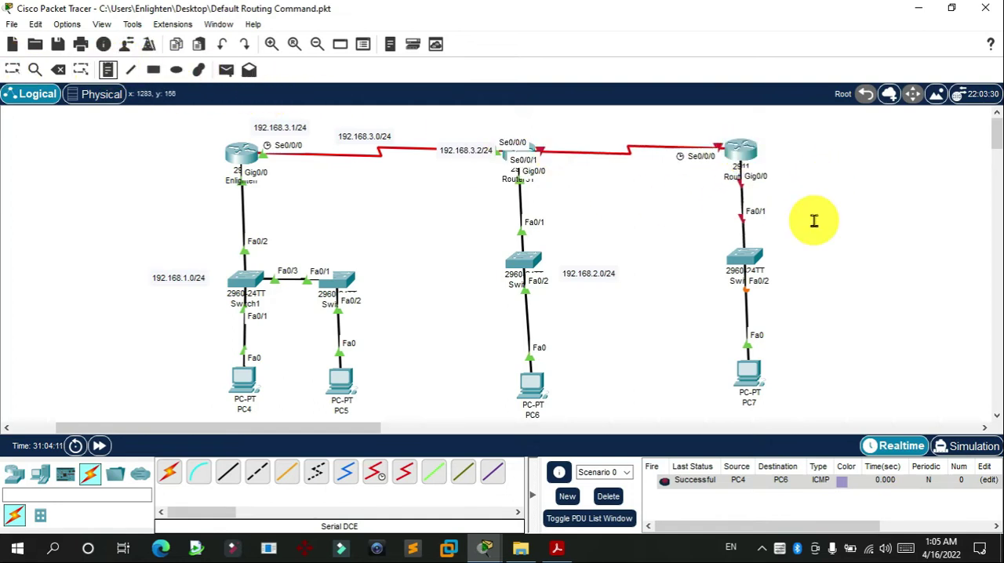
left_click(793, 253)
type("19")
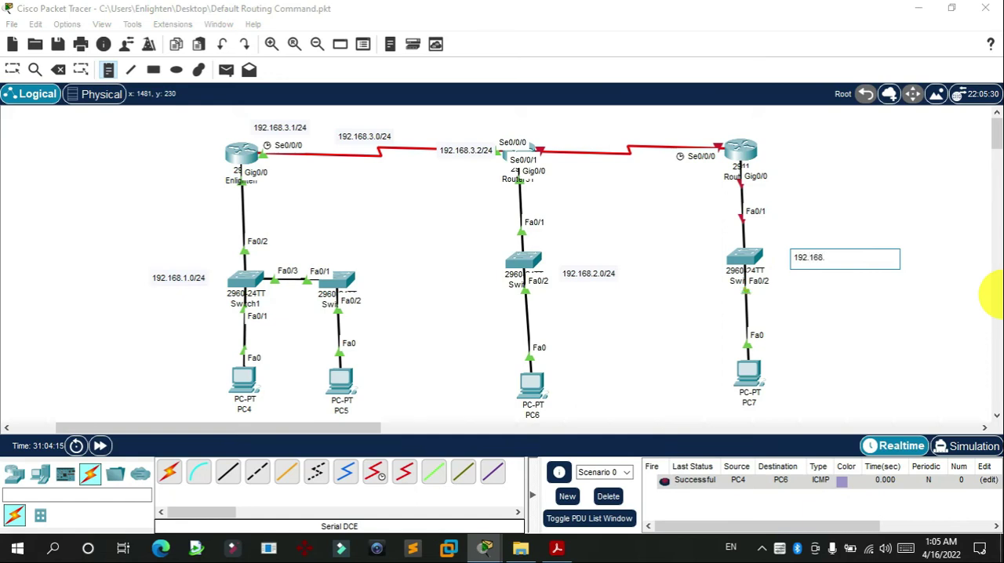
type("2.168.5.0/24")
Step: Place text notes reading 192.168.4.0/24 above the Router31–Router33 serial link, and 192.168.5.1/24 beside both PC7 and Router33
left_click(608, 127)
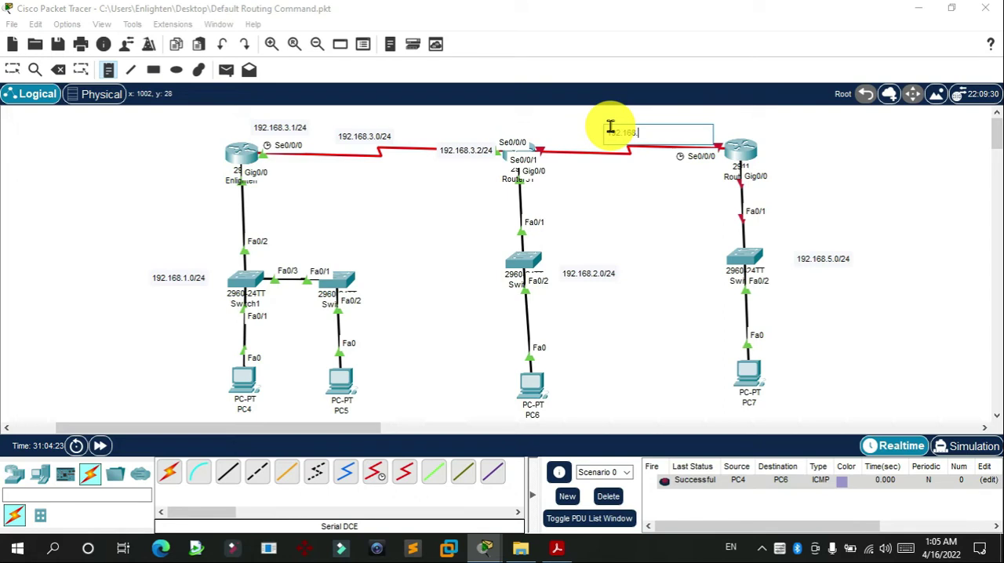
type("192.168.4.0/24")
left_click(784, 381)
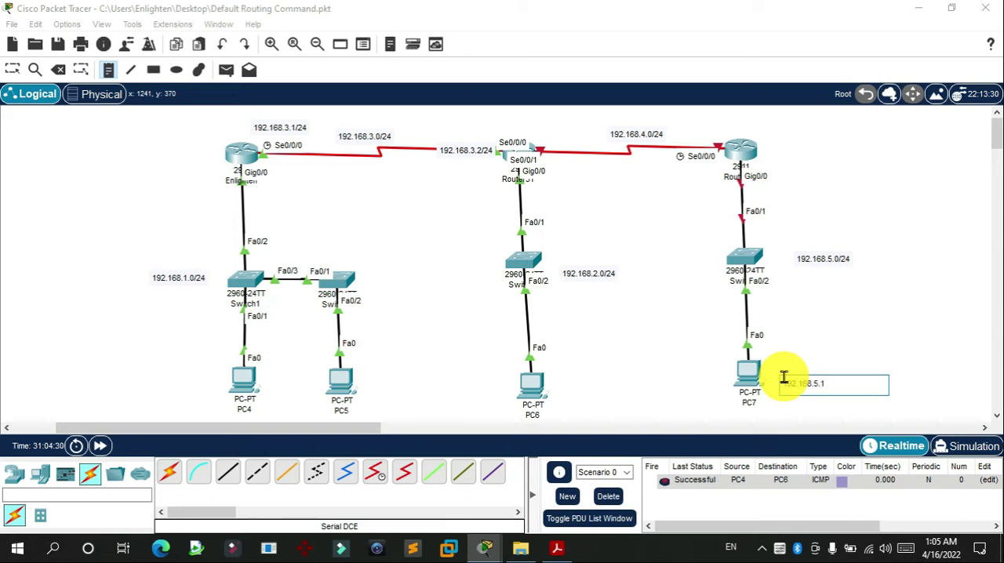
left_click(784, 157)
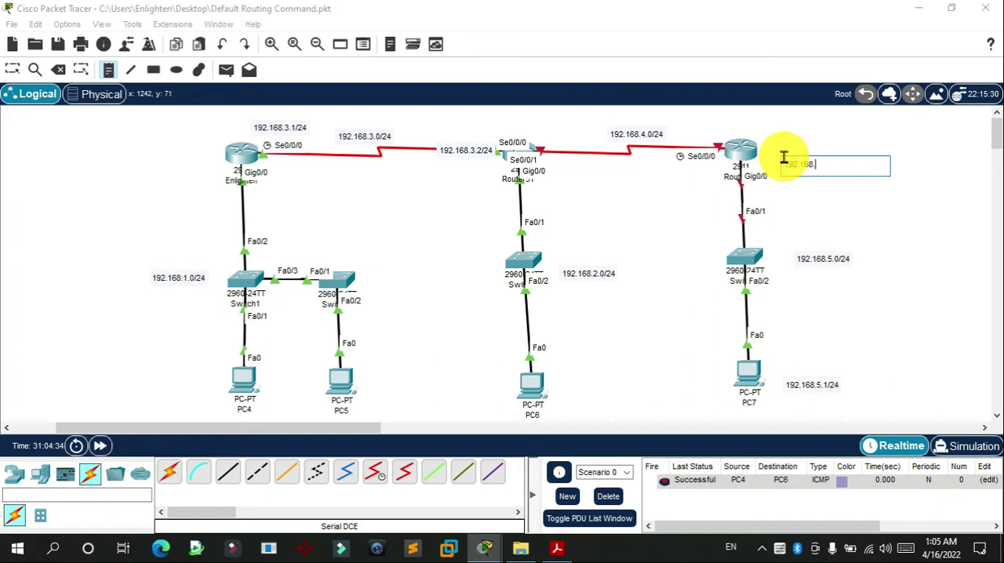
type("192.168.5.1/24")
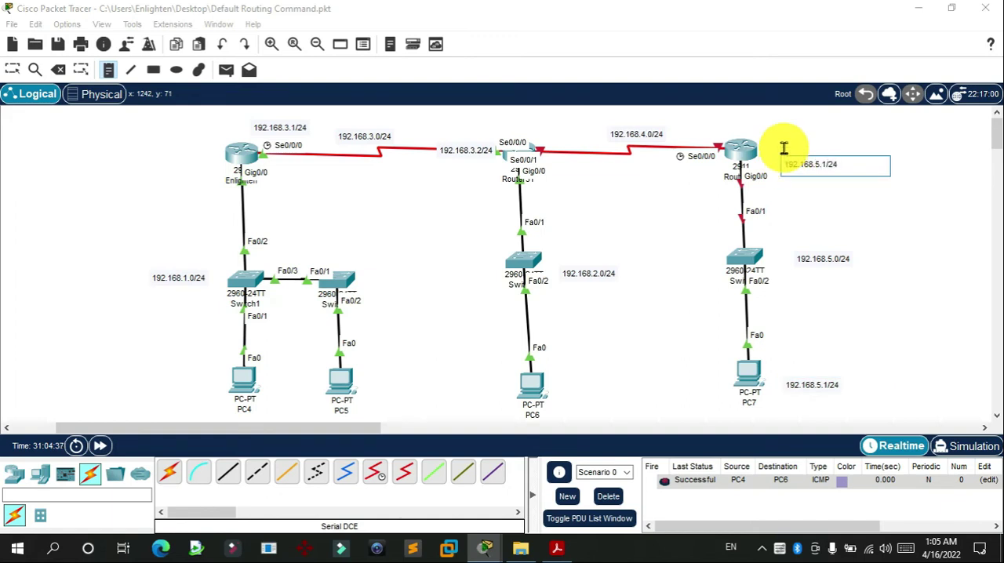
Step: Place text notes reading 192.168.4.1 beside Router31's Serial0/0/1 and 192.168.4.2 beside Router33's Serial0/0/0, and return to the Select tool
left_click(549, 170)
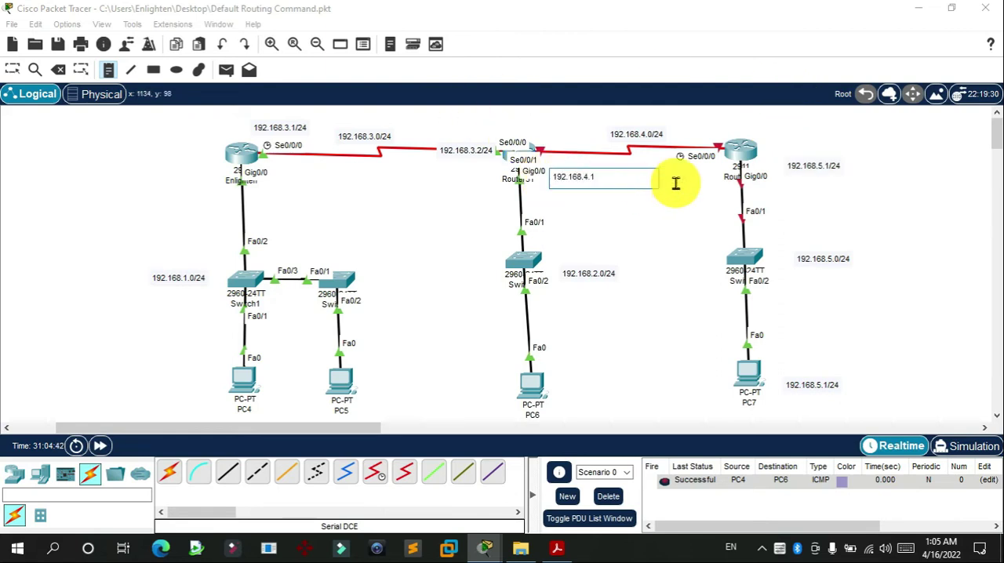
left_click(658, 175)
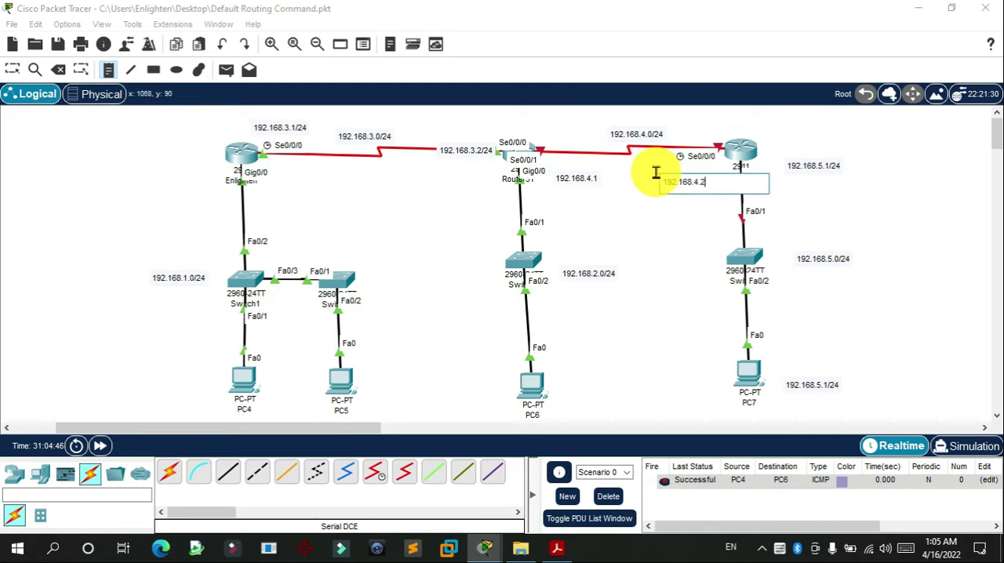
left_click(13, 70)
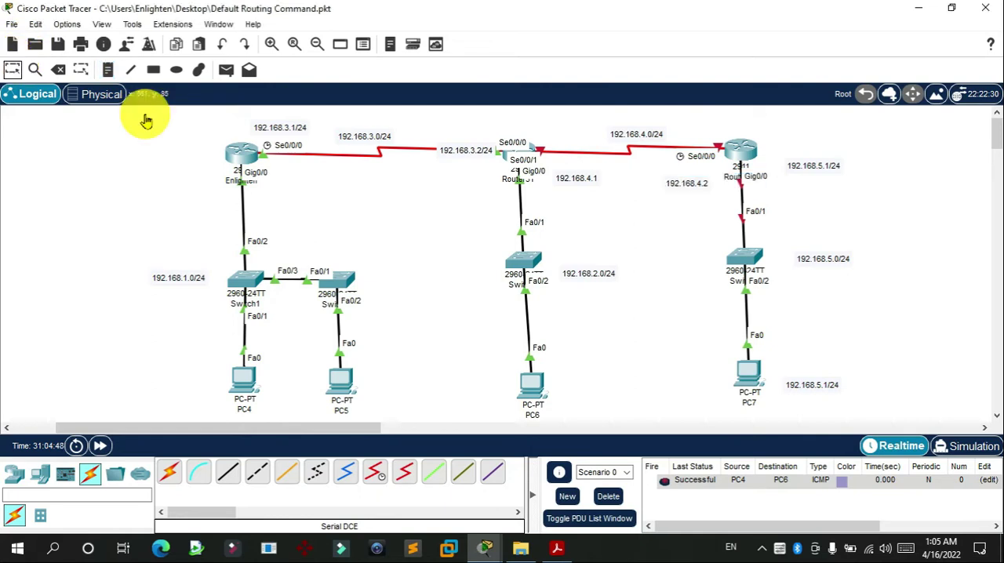
Step: Move the new address notes closer to Router31, Router33, Switch4 and PC7
left_click_drag(668, 186, 671, 178)
left_click_drag(562, 192, 564, 178)
left_click_drag(808, 169, 789, 158)
left_click_drag(824, 258, 809, 254)
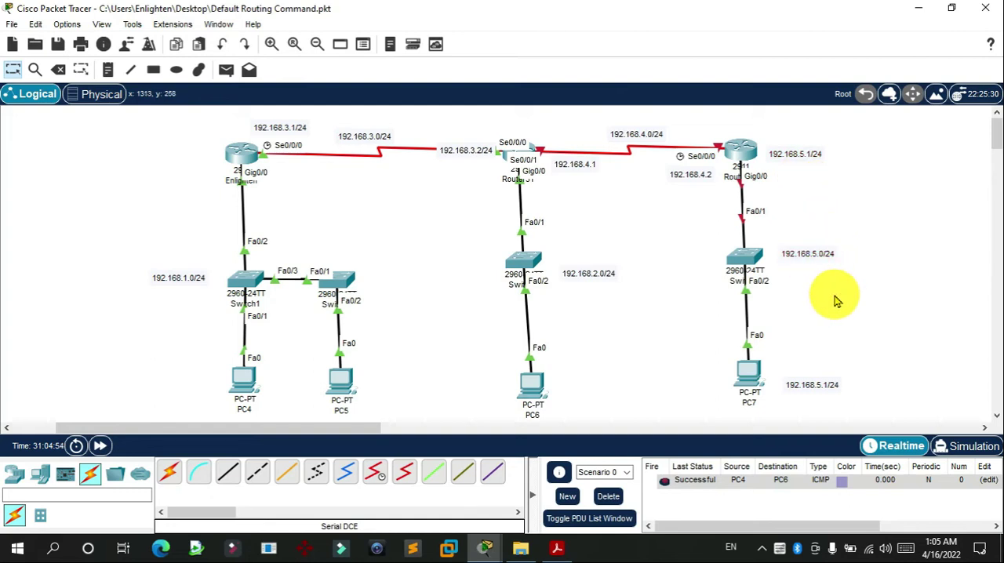
left_click_drag(797, 385, 789, 375)
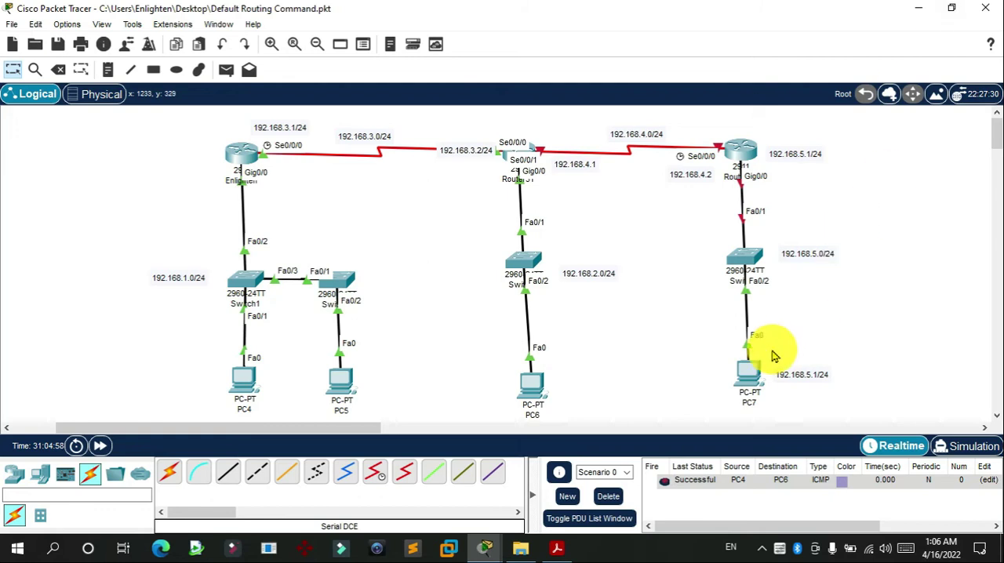
Step: Give PC7 the static IPv4 address 192.168.5.10, subnet mask 255.255.255.0 and default gateway 192.168.5.1, and close its window
left_click(747, 367)
left_click(361, 49)
left_click(296, 93)
left_click_drag(361, 21, 259, 20)
left_click(361, 148)
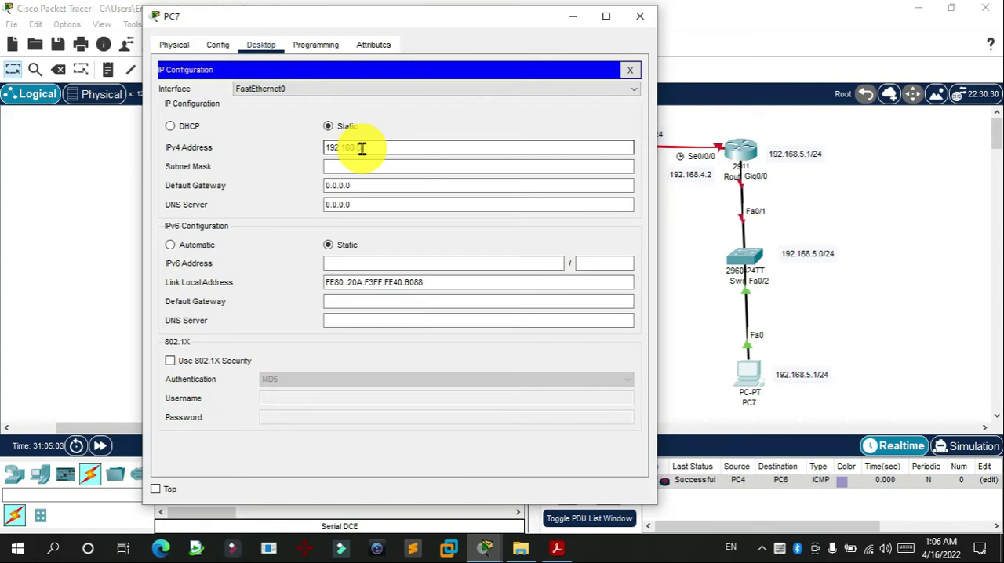
type("192.168.5.10")
key("Tab")
key("Tab")
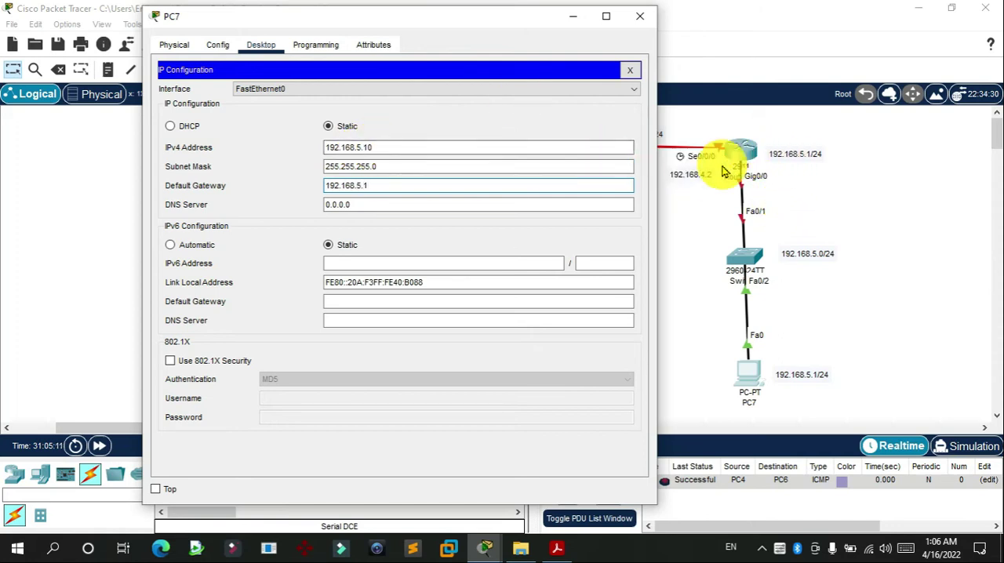
left_click(640, 16)
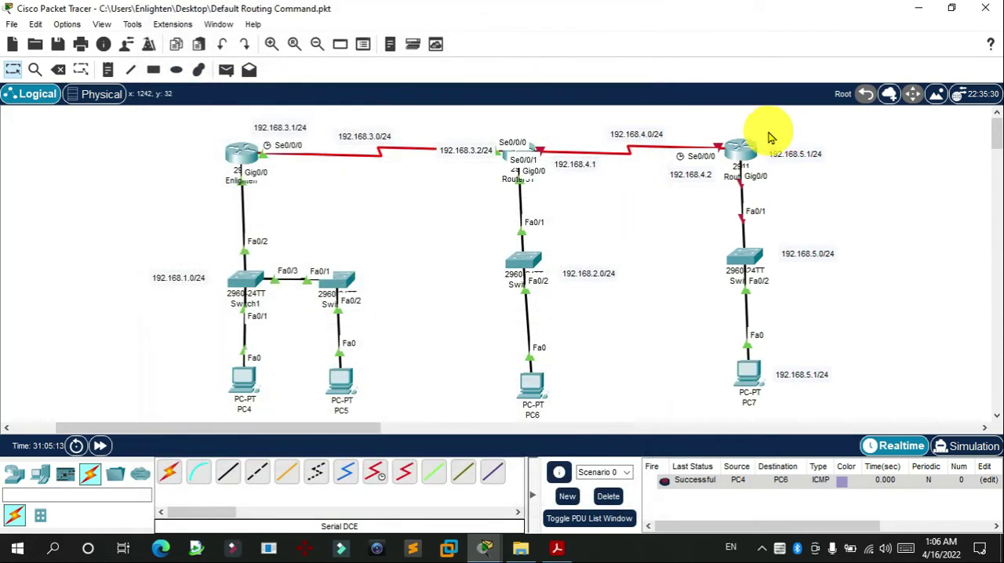
Step: Open Router33's command line and answer no to the initial configuration dialog
left_click(741, 150)
left_click_drag(447, 23, 342, 22)
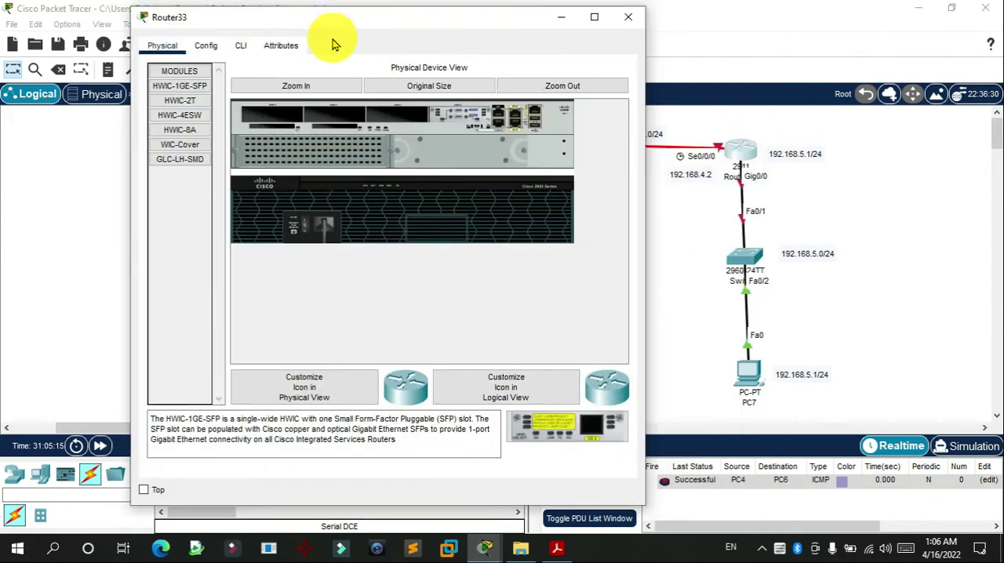
left_click(242, 47)
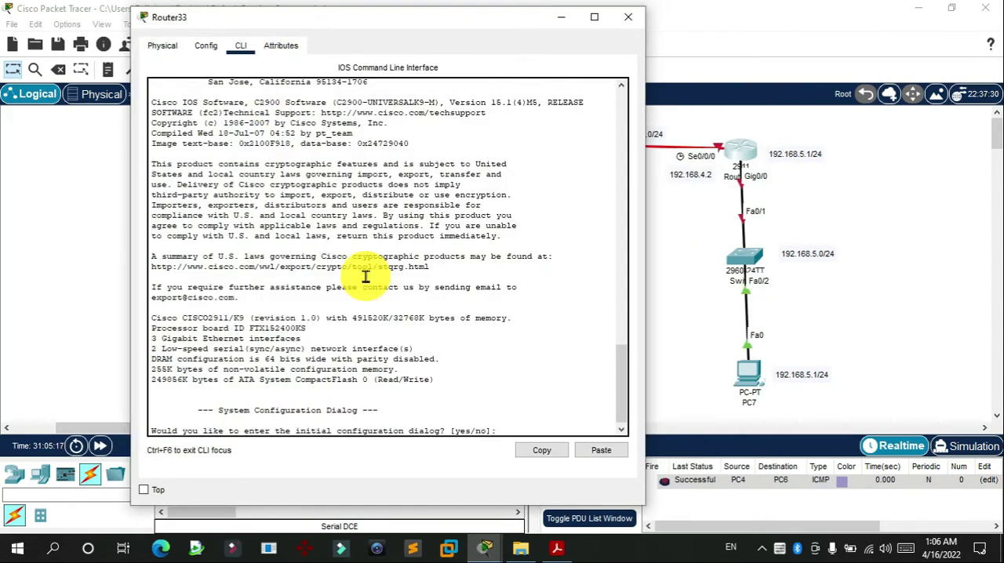
type("no")
key("Return")
Step: Enter privileged mode on Router33 with en, and global configuration mode with configure terminal
key("Return")
key("Return")
key("Return")
key("Return")
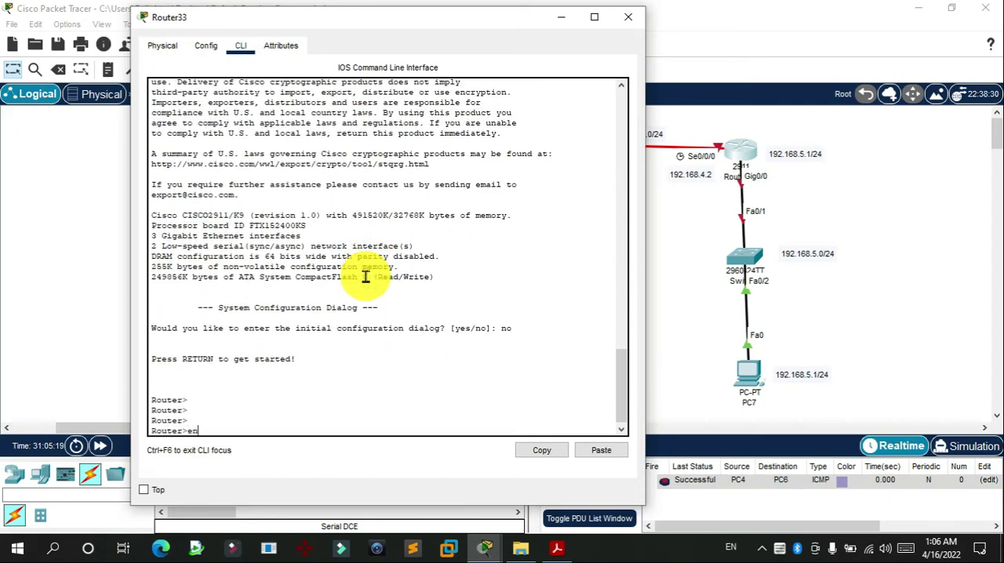
type("en")
key("Return")
key("Return")
type("conf")
key("Tab")
type("ter")
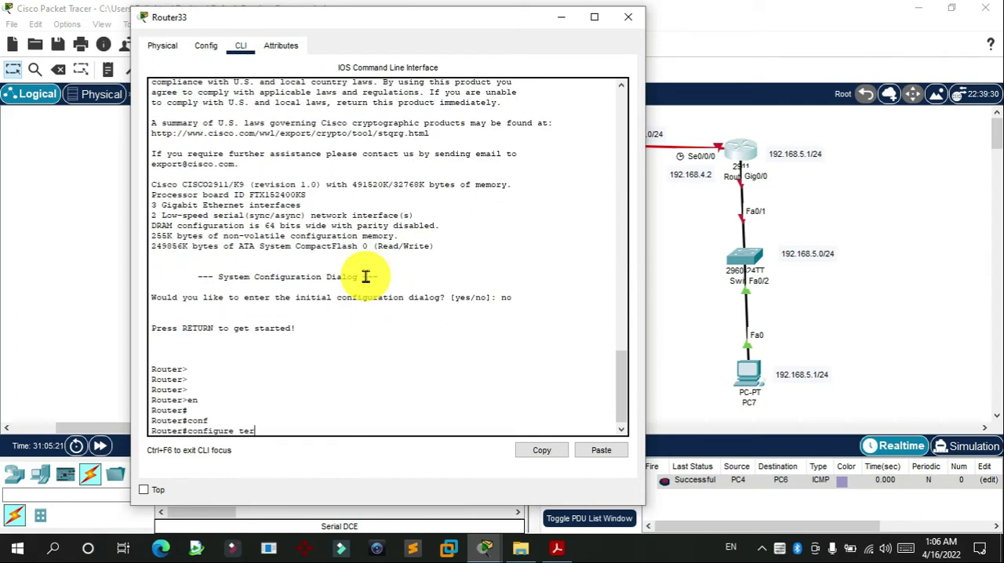
key("Tab")
key("Return")
key("Return")
key("Return")
Step: Assign IP address 192.168.5.1 with mask 255.255.255.0 to Router33's interface gigabitEthernet 0/0
type("inte")
key("Tab")
type("g")
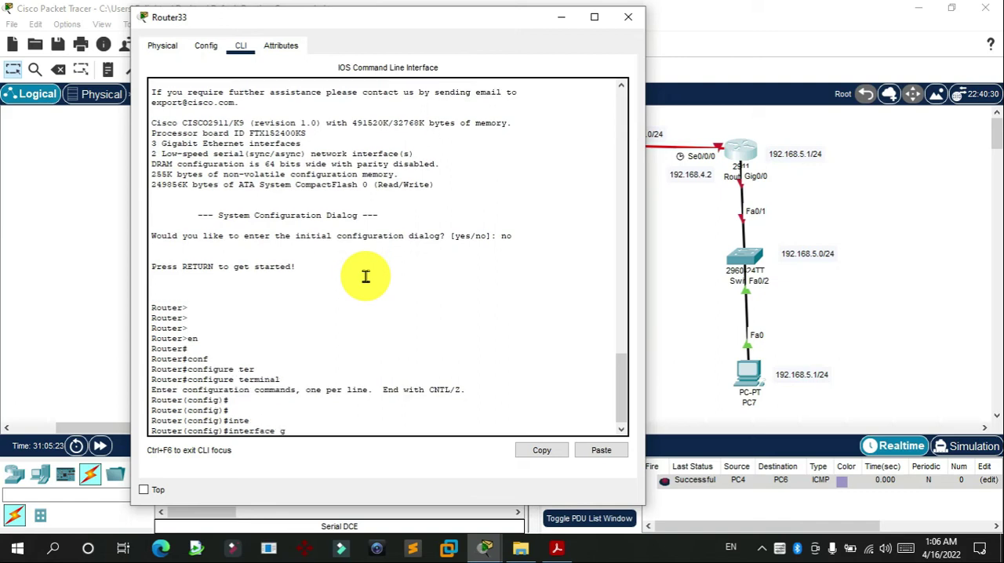
key("Tab")
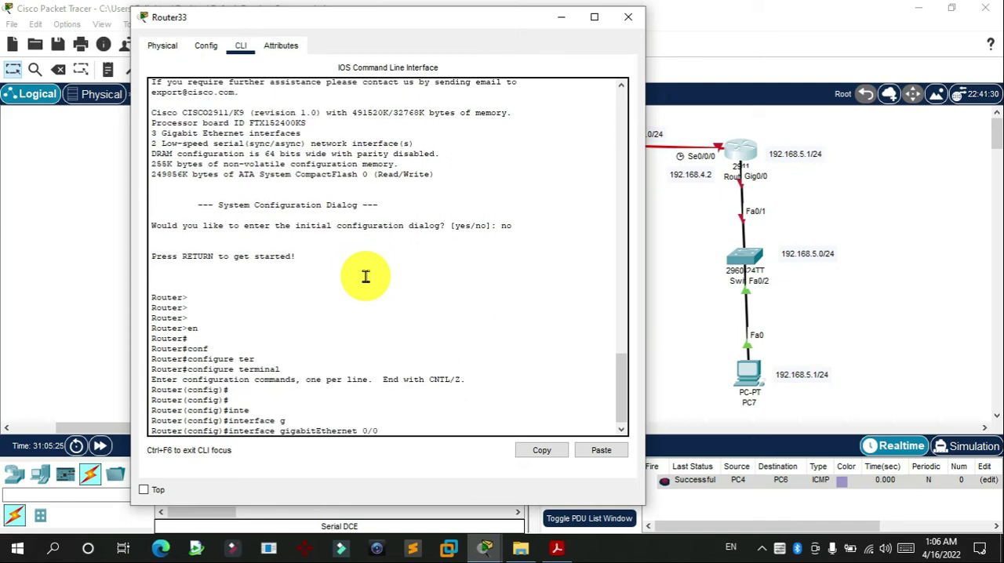
type("0/0")
key("Return")
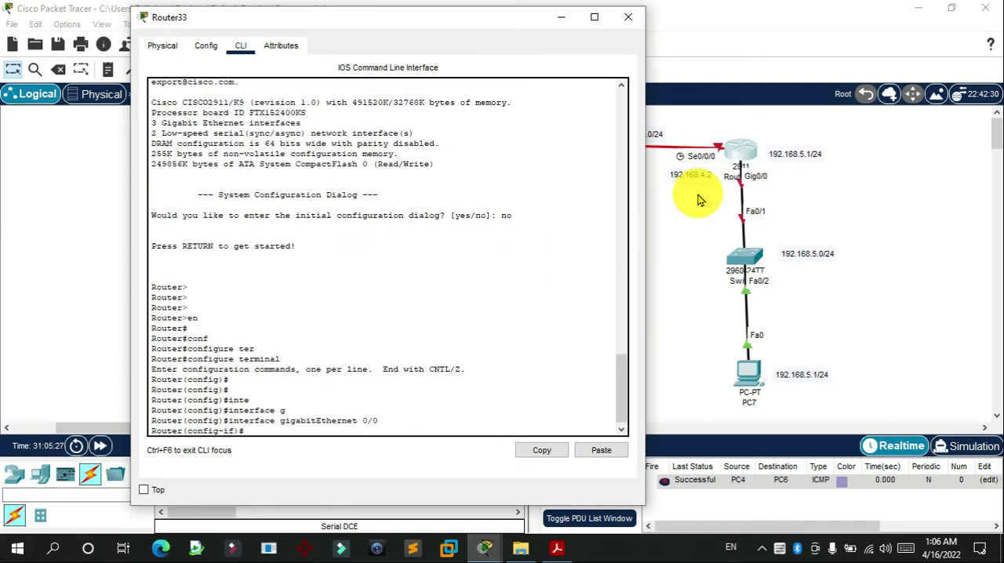
type("ip ad")
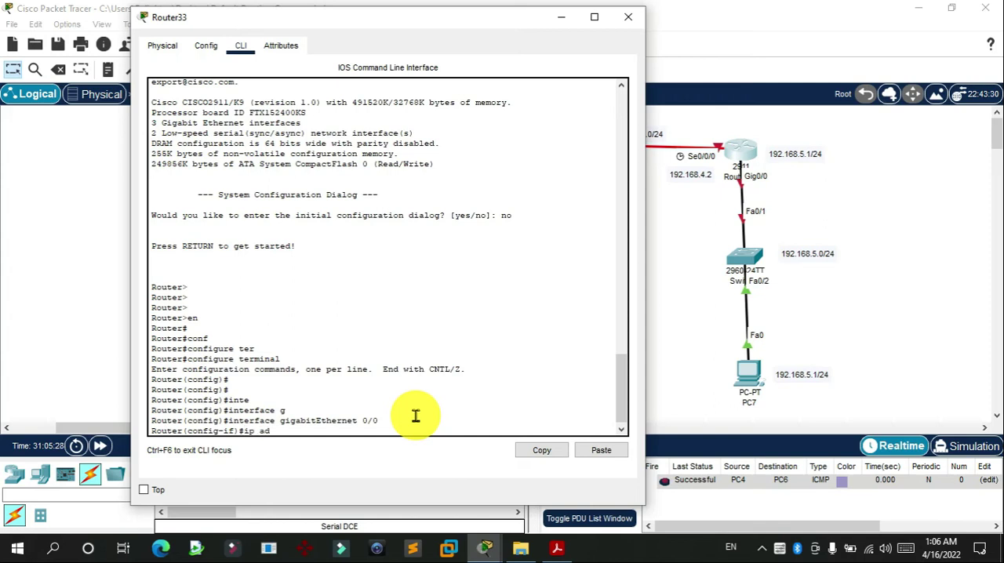
type("d")
key("Tab")
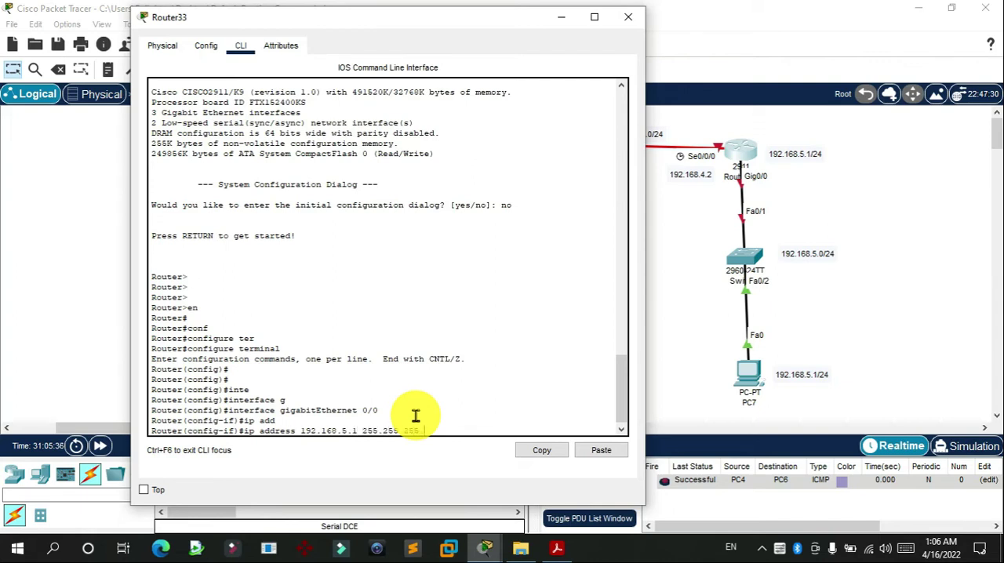
key("Return")
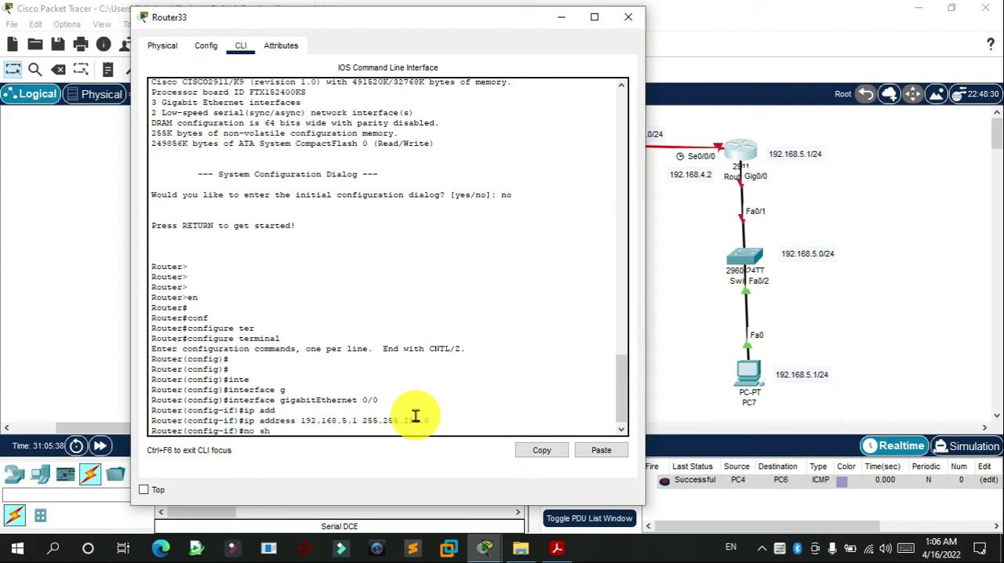
Step: Bring up Router33's gigabitEthernet 0/0 with no shut, and exit to global configuration mode
type("no shut")
key("Return")
key("Return")
key("Return")
key("Return")
key("Return")
key("Return")
key("Return")
key("Return")
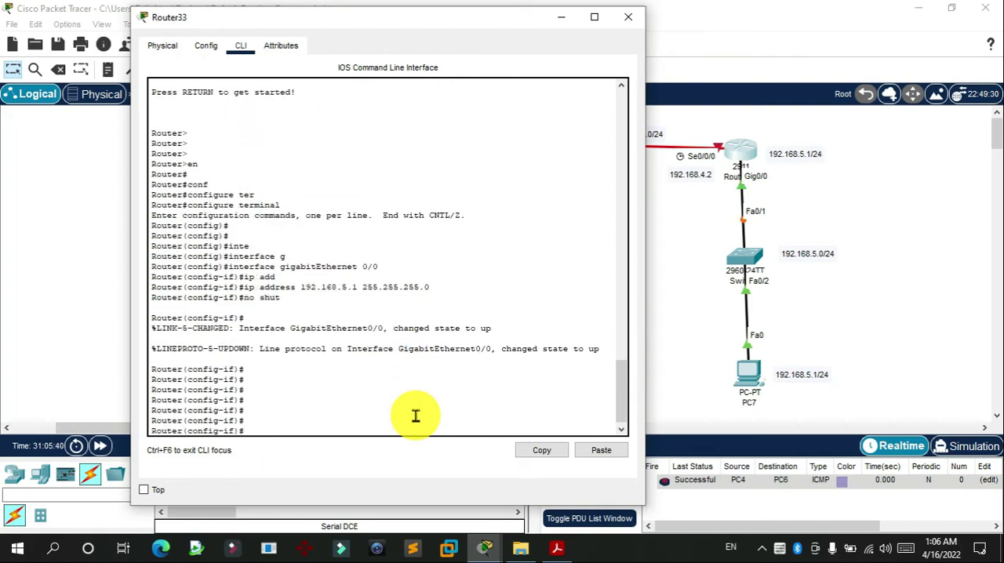
type("exit")
key("Return")
key("Return")
key("Return")
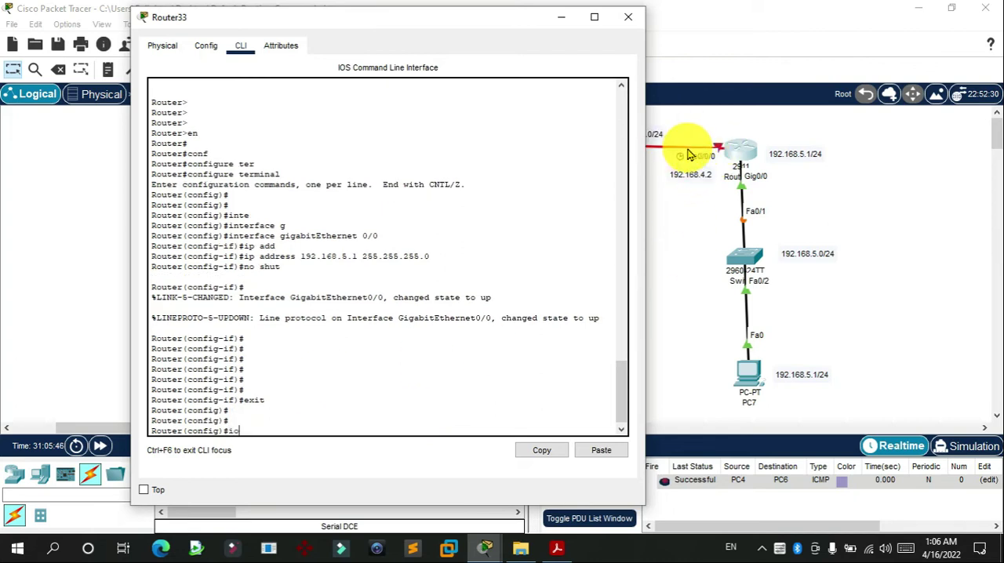
Step: Assign IP address 192.168.4.2 with mask 255.255.255.0 to Router33's interface serial 0/0/0
type("inter")
key("Tab")
type("s")
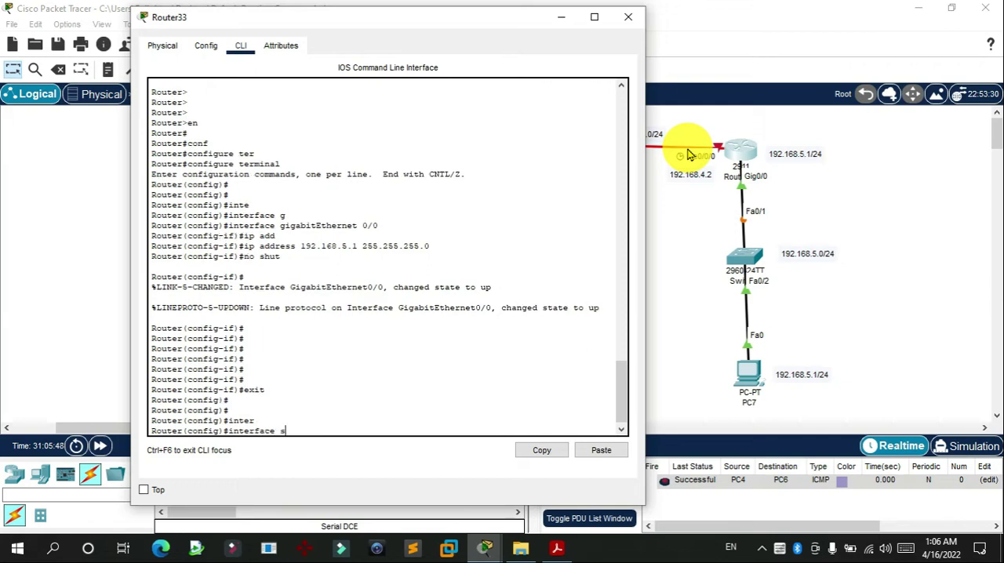
type("e")
key("Tab")
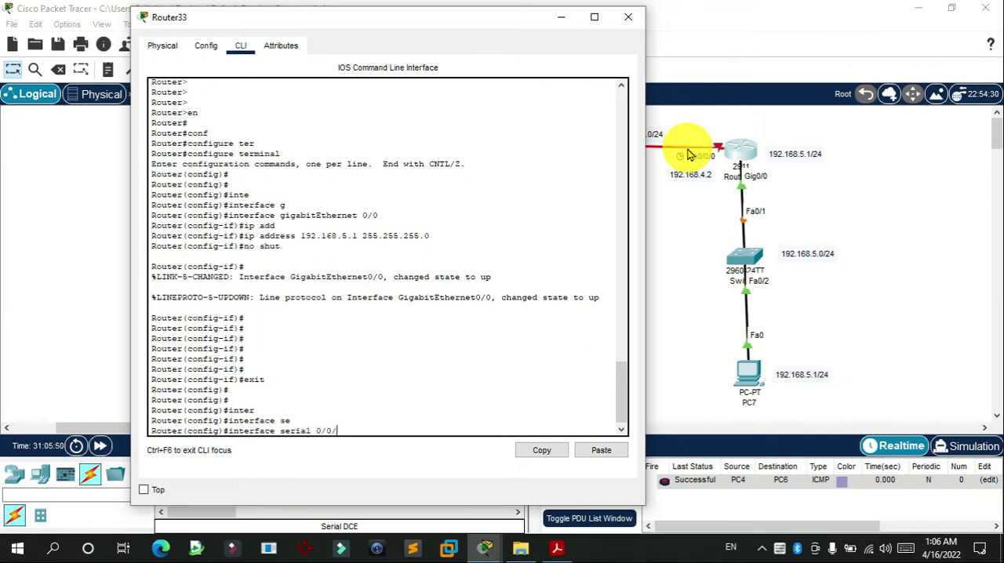
key("Return")
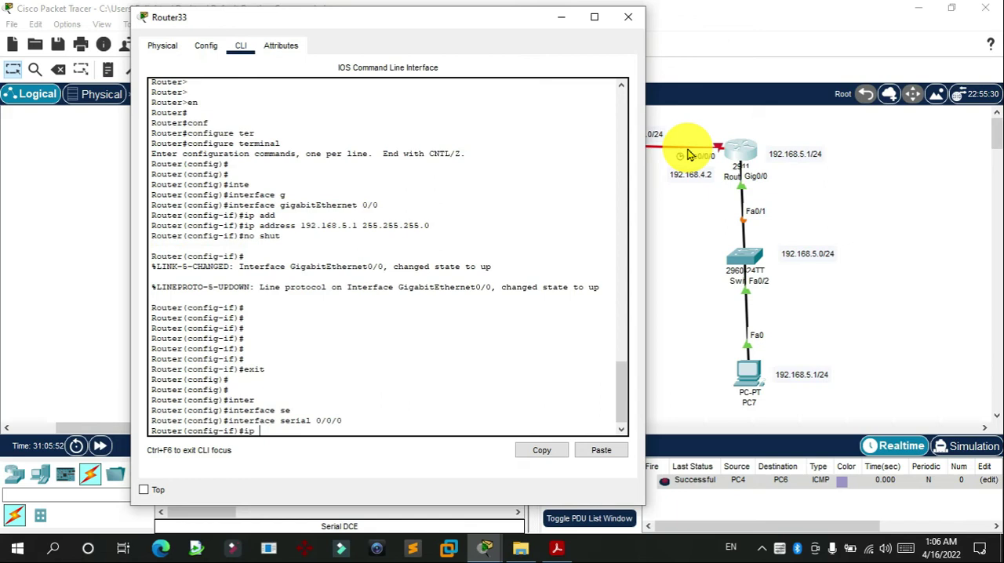
type("ip add")
key("Tab")
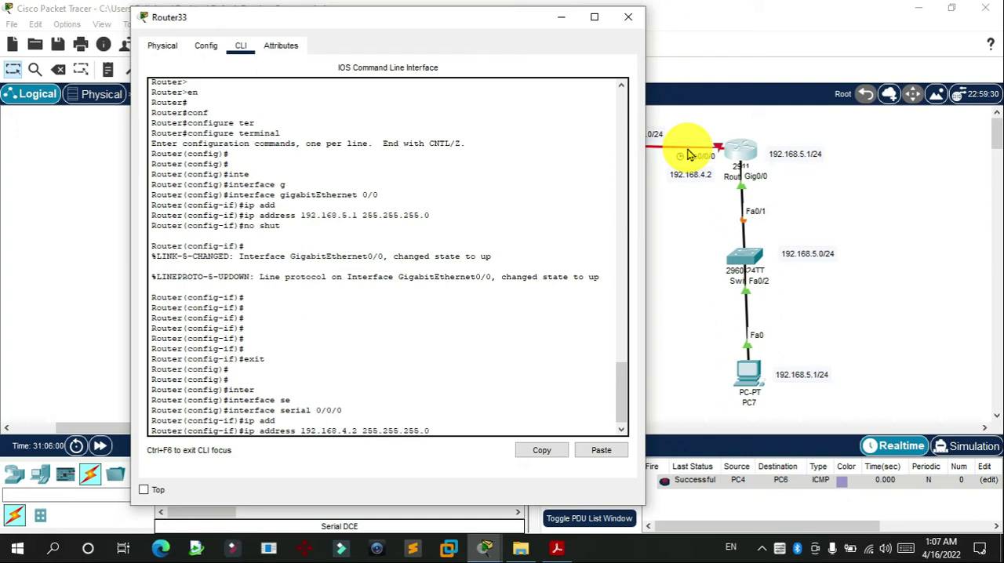
key("Return")
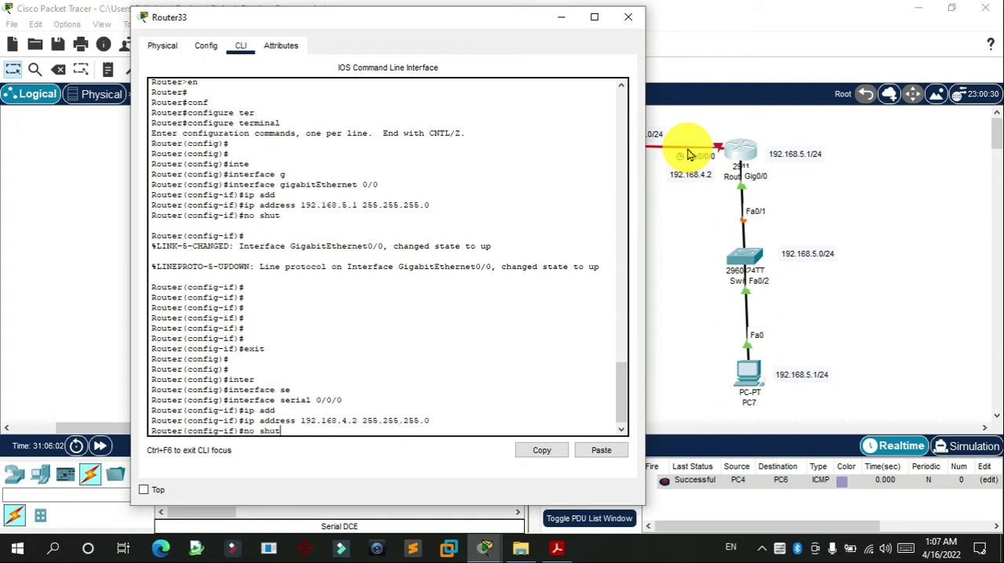
Step: Bring up Router33's serial 0/0/0 with no shut, exit interface configuration, and close the router's window
type("no shut")
key("Return")
key("Return")
key("Return")
type("exit")
key("Return")
key("Return")
key("Return")
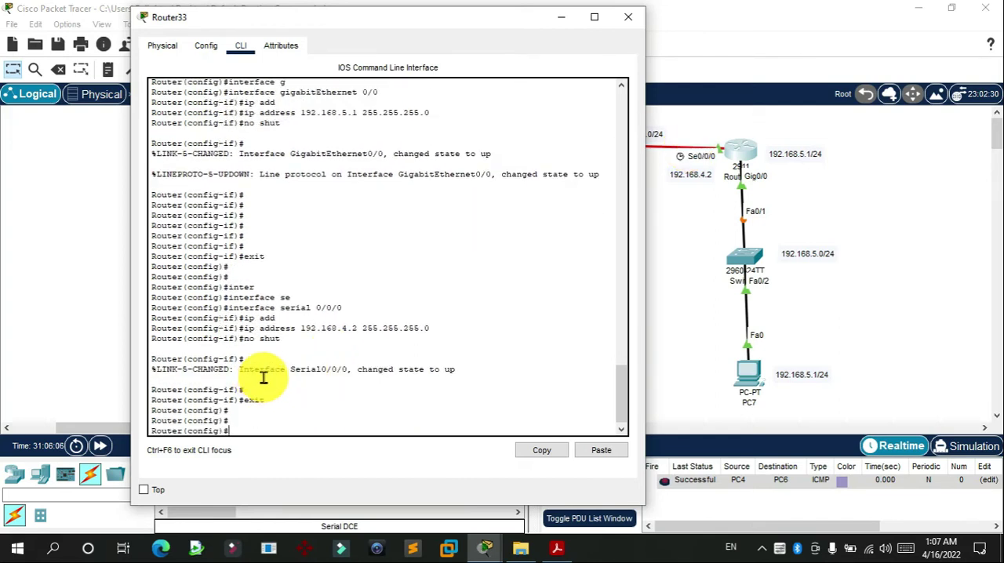
left_click(630, 18)
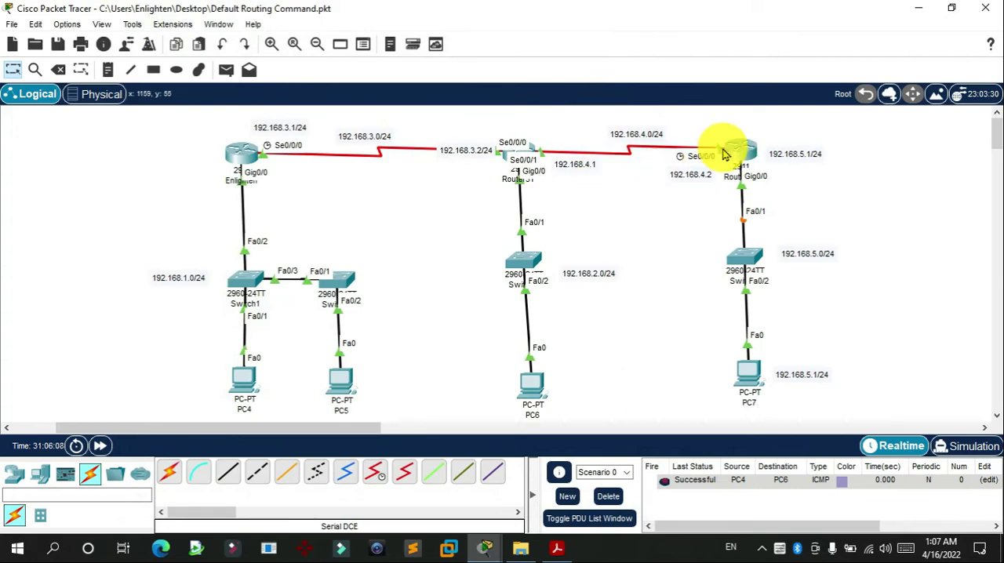
Step: Open Router31's command line and enter global configuration mode with configure terminal
left_click(528, 146)
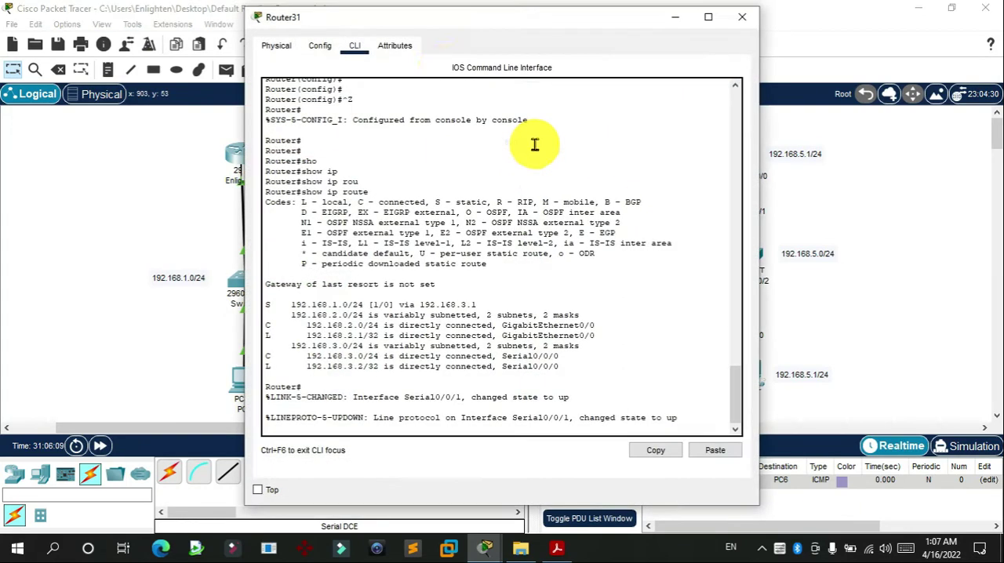
left_click_drag(763, 9, 812, 15)
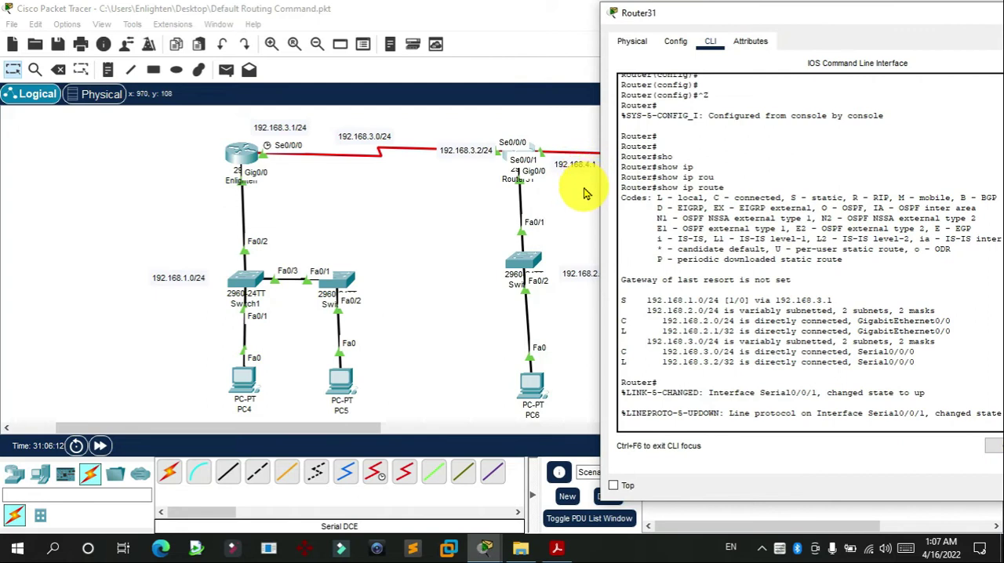
left_click(825, 373)
key("Return")
key("Return")
key("Return")
key("Return")
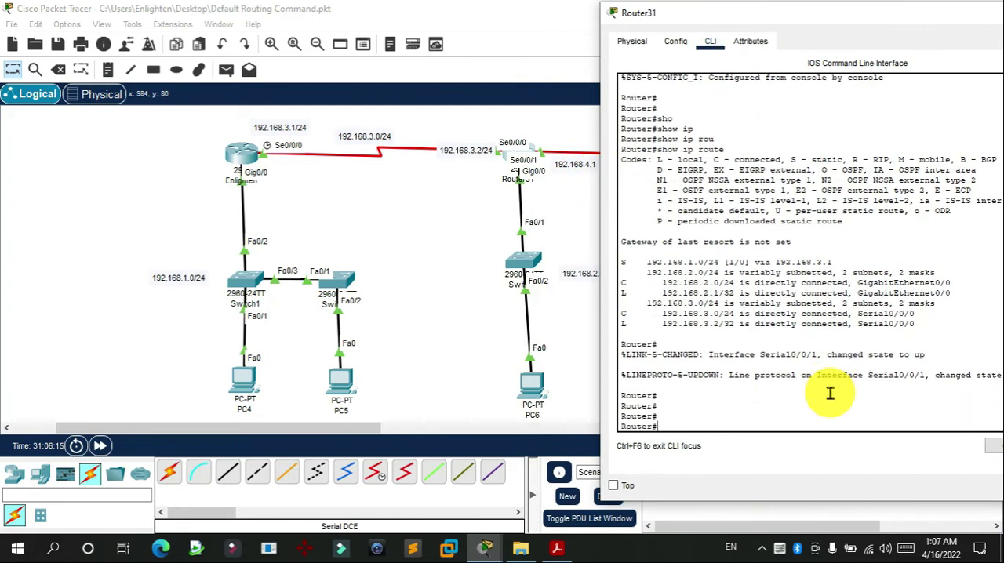
type("conf")
key("Tab")
type("ter")
key("Tab")
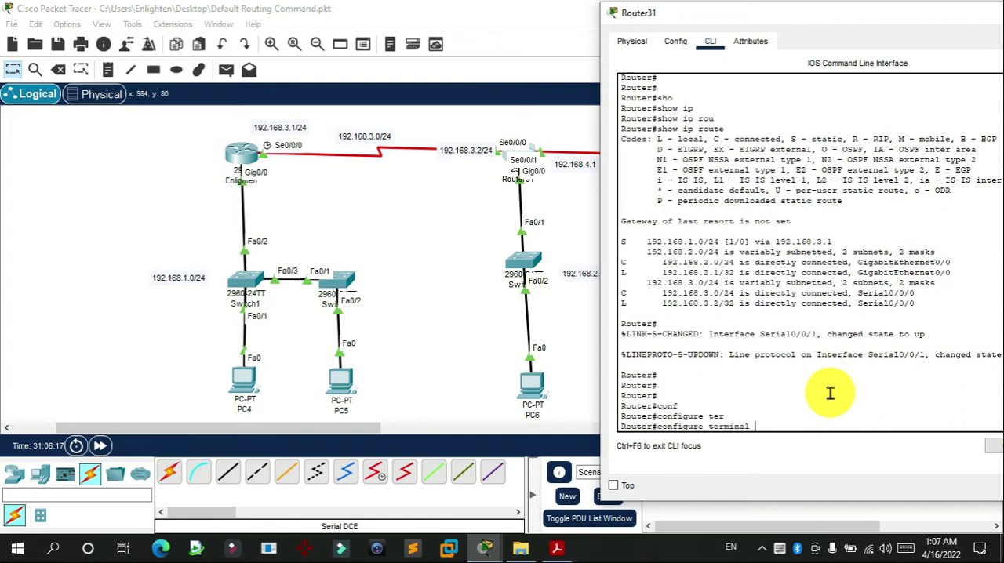
key("Return")
key("Return")
key("Return")
key("Return")
Step: Assign IP address 192.168.4.1 with mask 255.255.255.0 to Router31's interface serial 0/0/1
type("inter")
key("Tab")
type("se")
key("Tab")
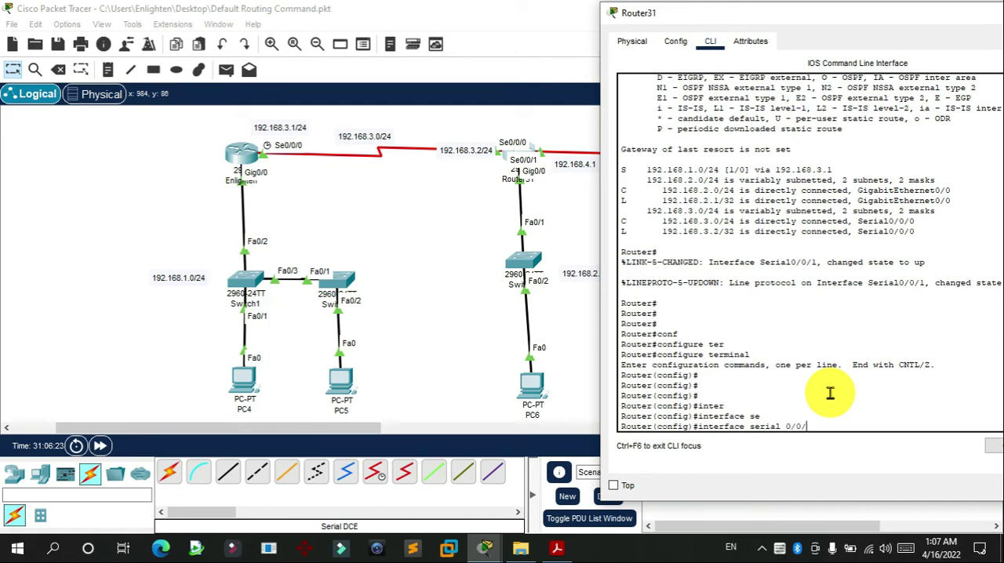
type("0/0/1")
key("Return")
type("ip ")
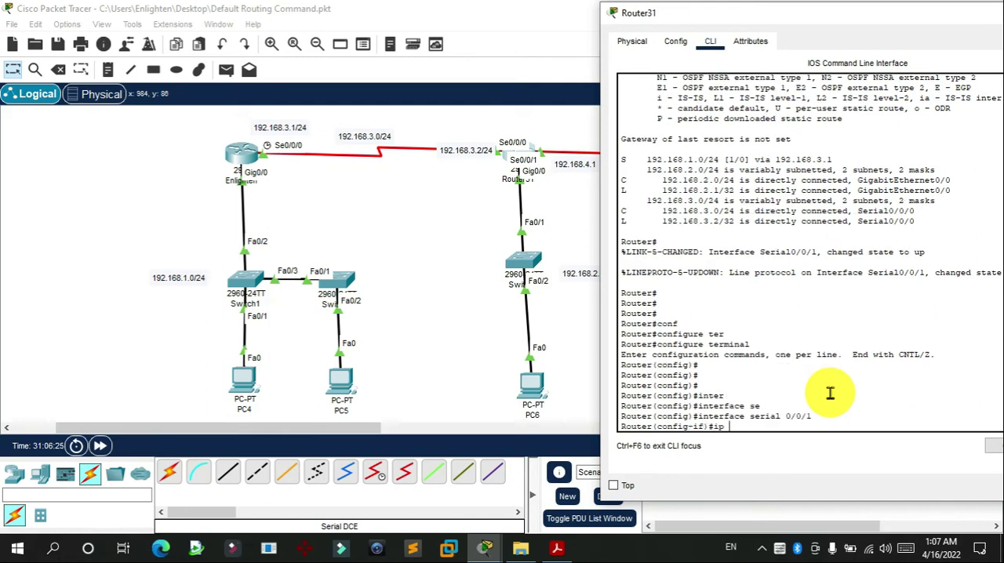
type("address 192.168.4.1 255.255.255")
key("Tab")
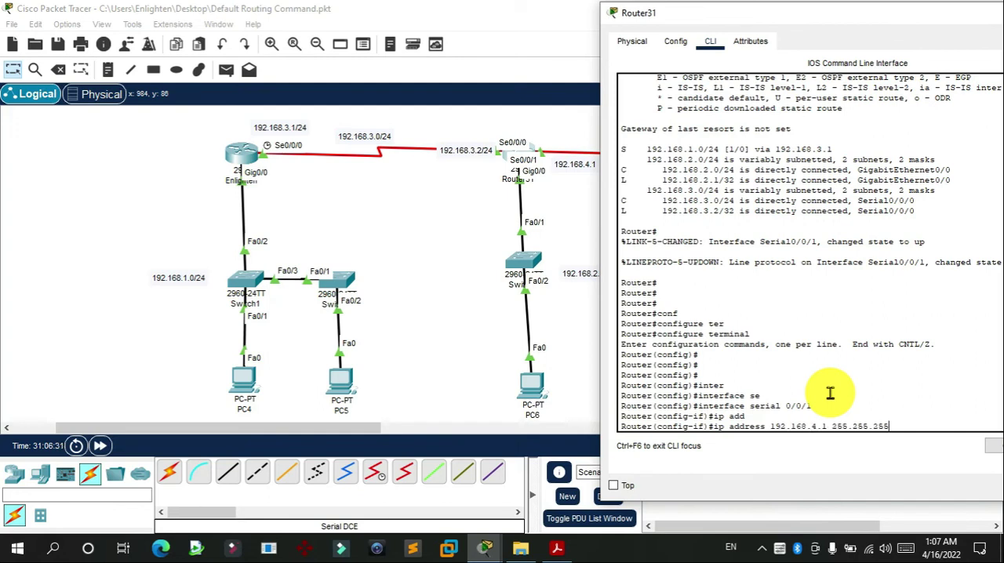
type(".0")
key("Return")
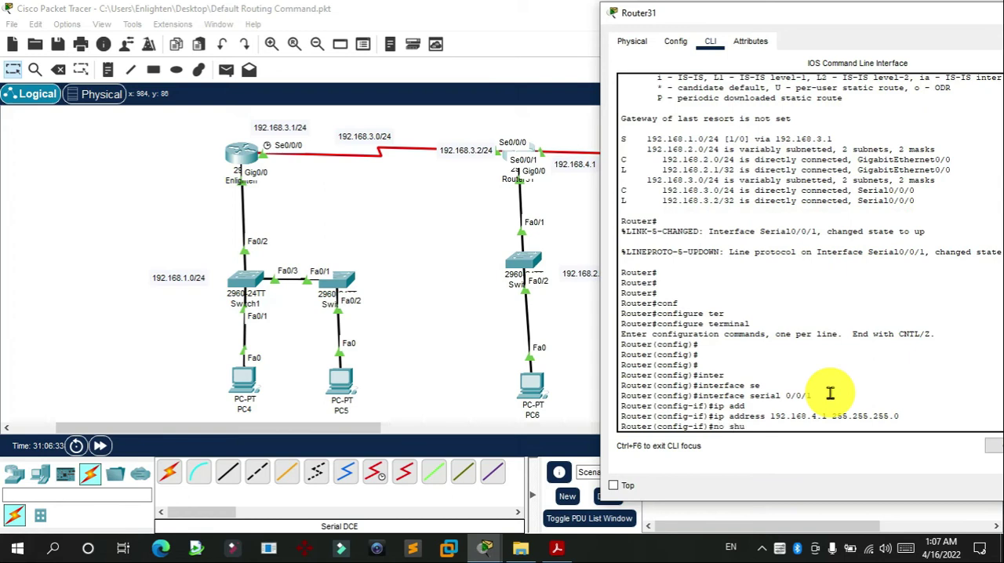
Step: Bring up Router31's serial 0/0/1 with no shut, exit interface configuration, and close the router's window
type("t")
key("Return")
key("Return")
key("Return")
key("Return")
type("exit")
key("Return")
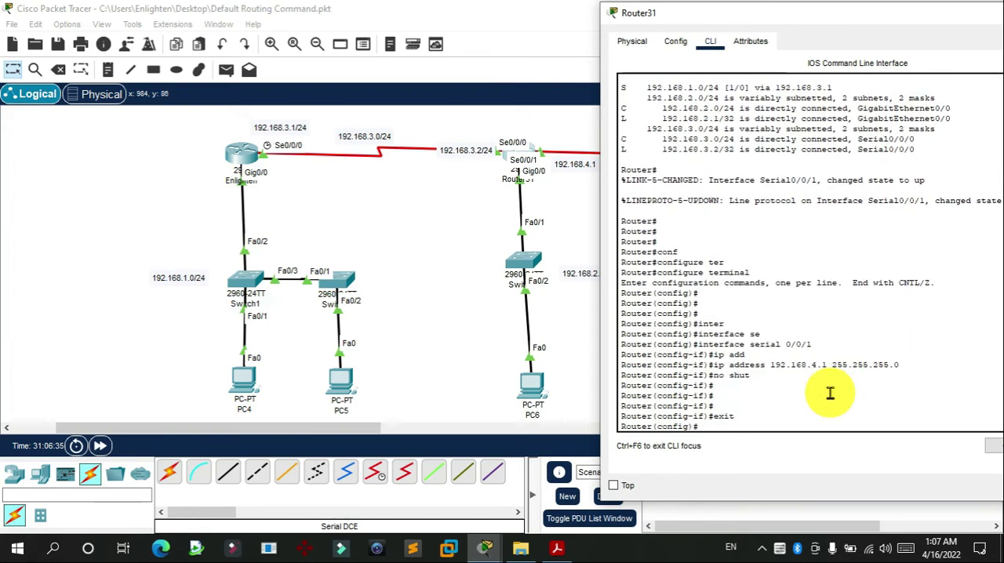
double_click(838, 13)
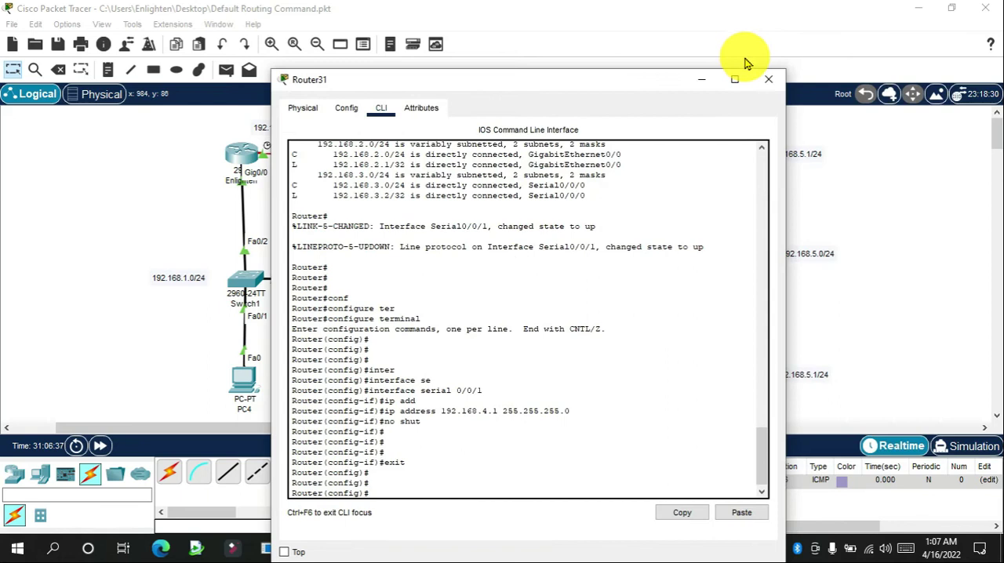
left_click(768, 79)
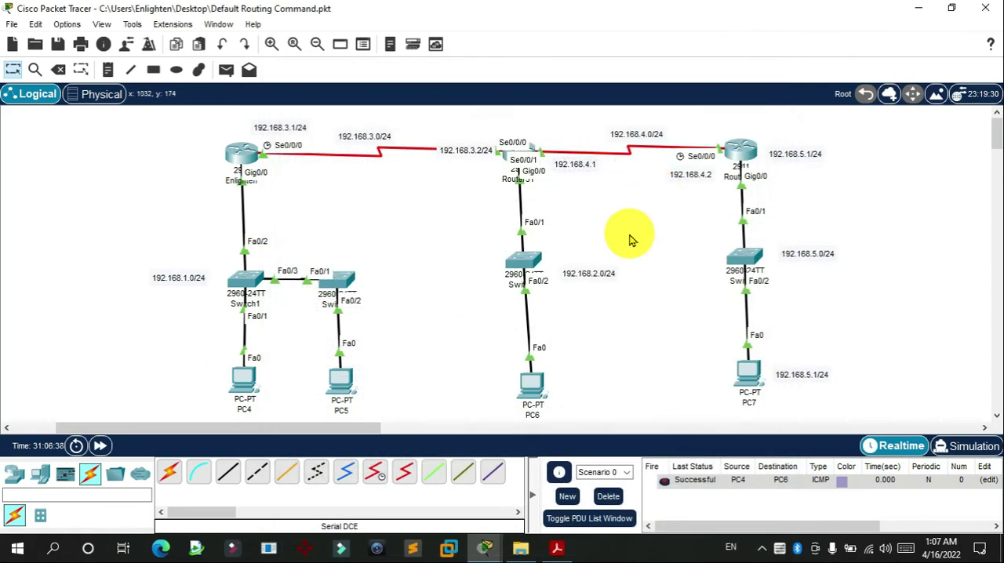
Step: Test connectivity with a simple PDU from PC7 to Router33, and delete the scenario's PDU results
left_click(226, 72)
left_click(745, 369)
left_click(743, 157)
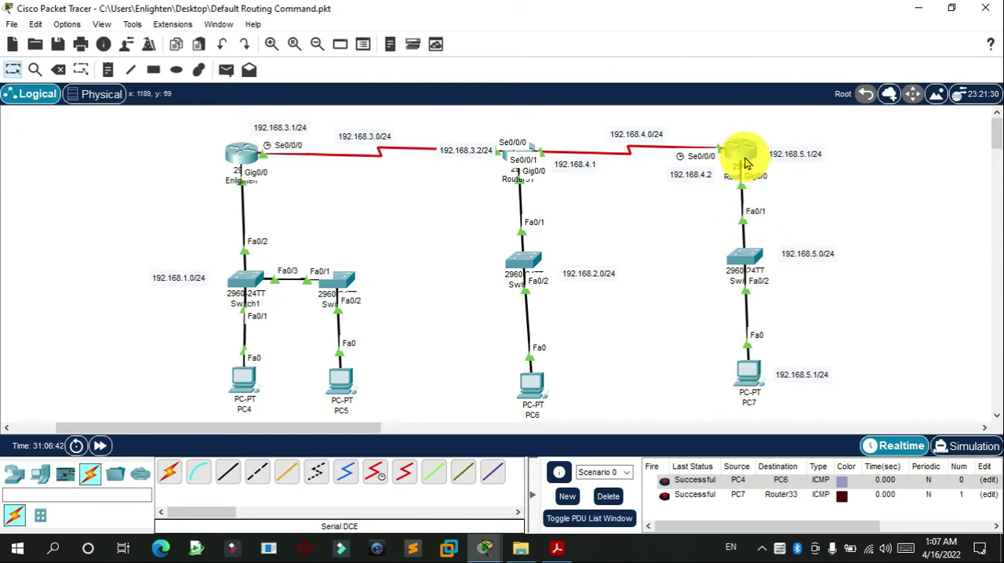
left_click(606, 498)
Step: Test connectivity with a simple PDU from PC4 to PC7, and clear the PDU list
left_click(226, 69)
left_click(243, 379)
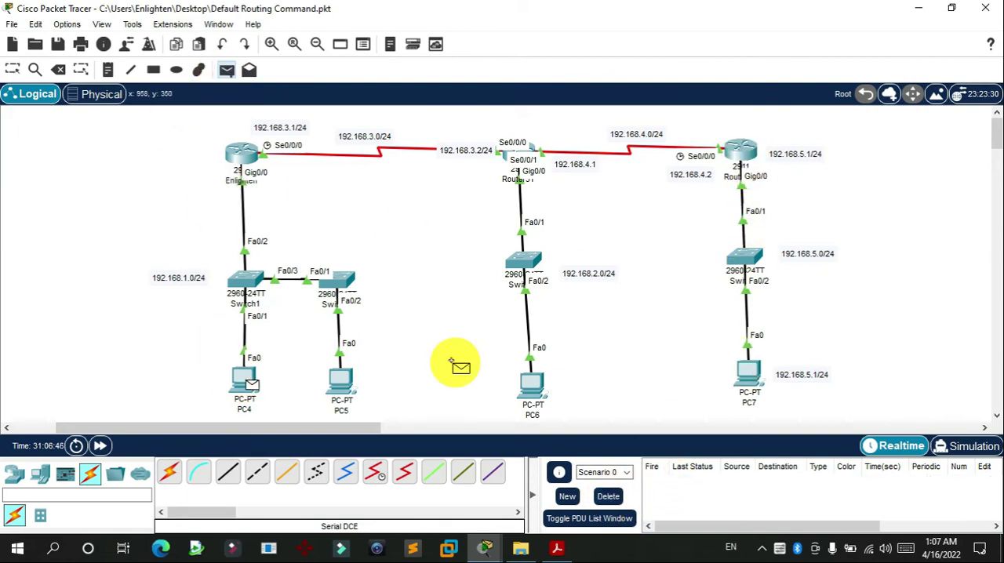
left_click(744, 379)
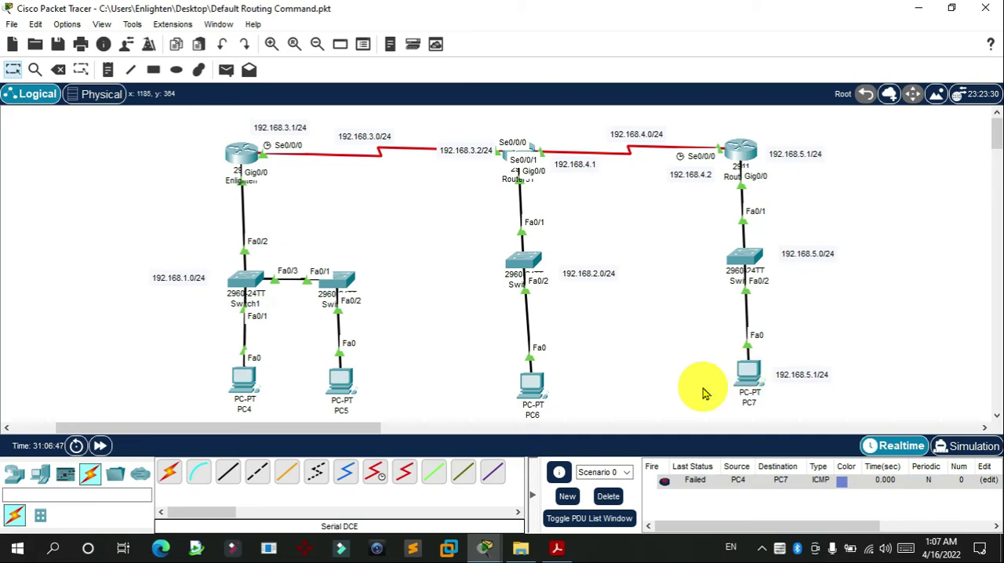
left_click(605, 497)
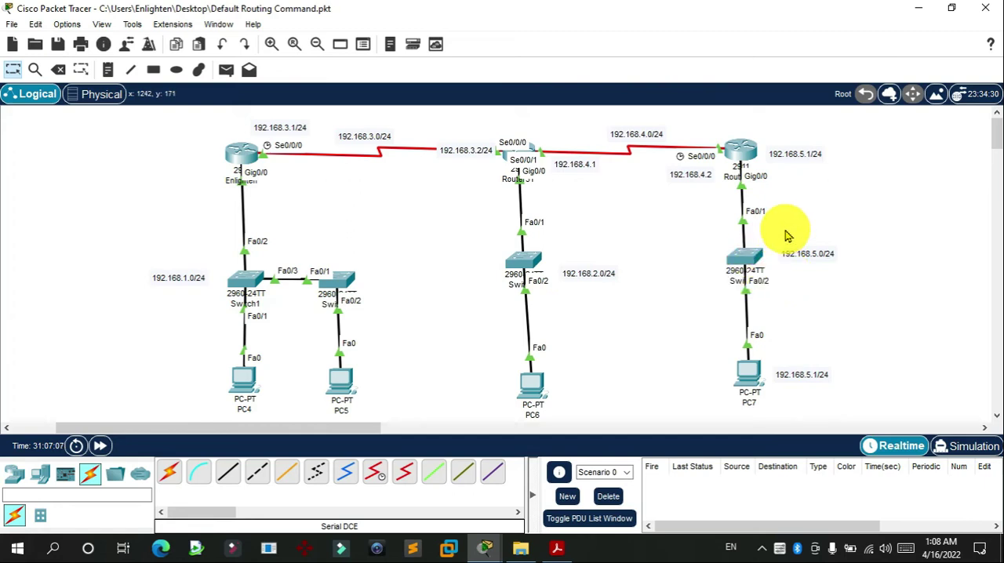
left_click_drag(552, 236, 664, 349)
left_click_drag(590, 116, 673, 167)
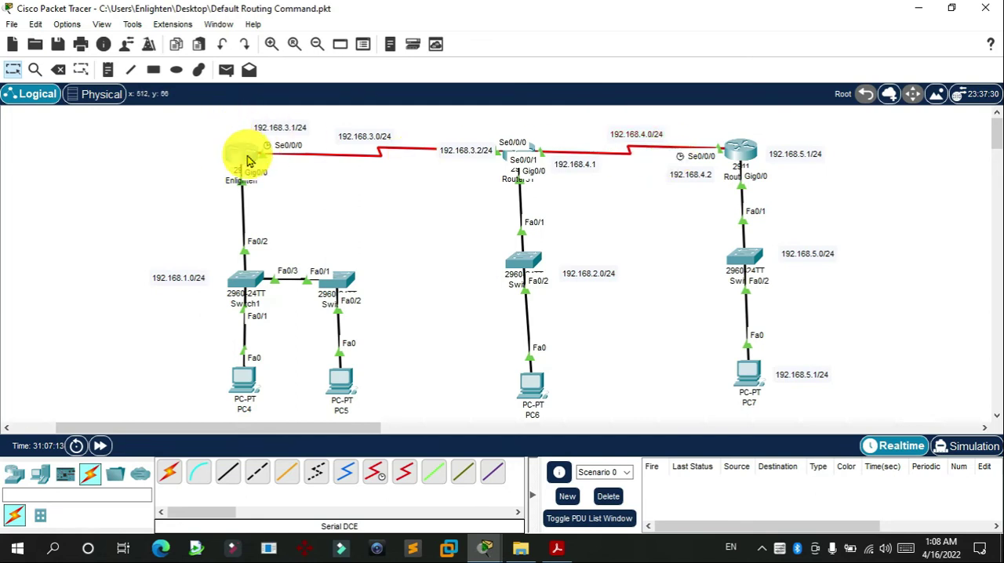
Step: Open the Enlighten router's command line and enter global configuration mode with configure terminal
left_click(236, 149)
left_click_drag(461, 30, 232, 22)
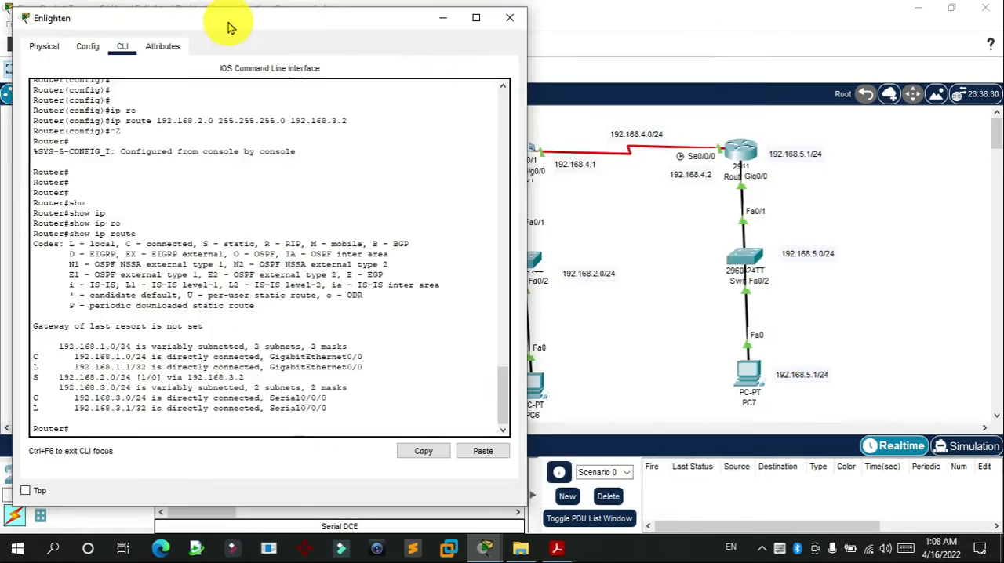
key("Return")
key("Return")
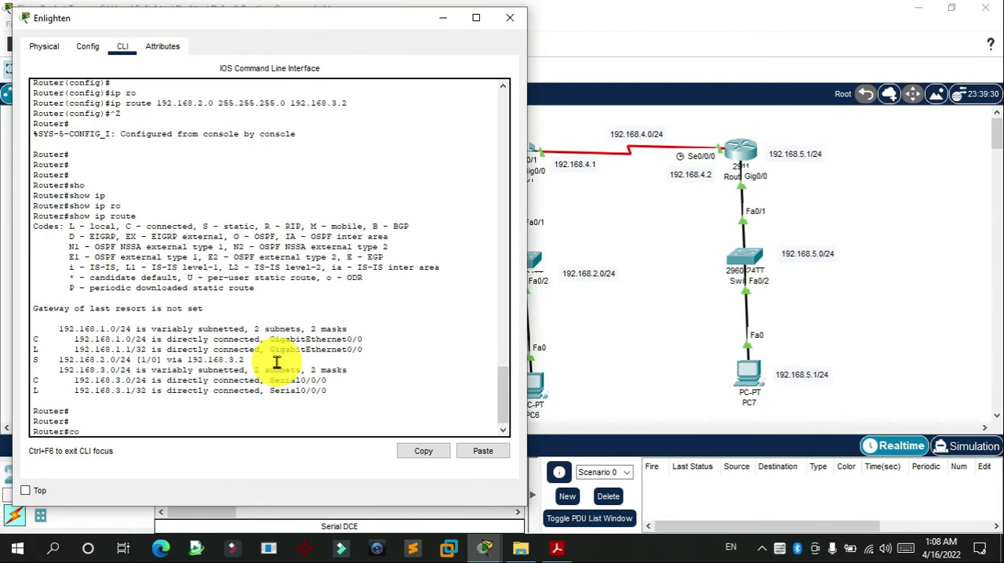
type("conf")
key("Tab")
type("ter")
key("Tab")
key("Return")
key("Return")
key("Return")
key("Return")
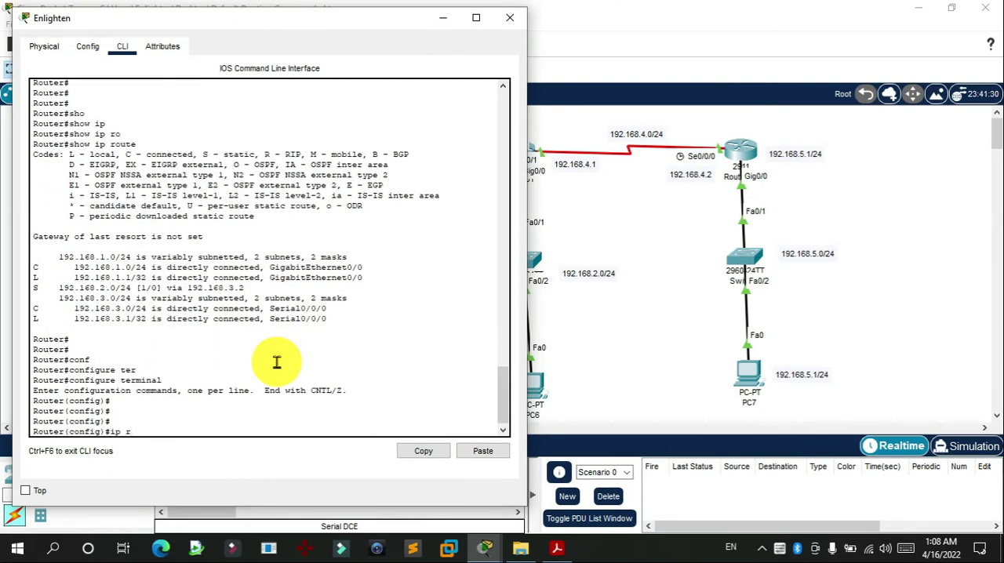
Step: Add a static route on the Enlighten router to 192.168.5.0 255.255.255.0 via next hop 192.168.3.2
type("ip rou")
key("Tab")
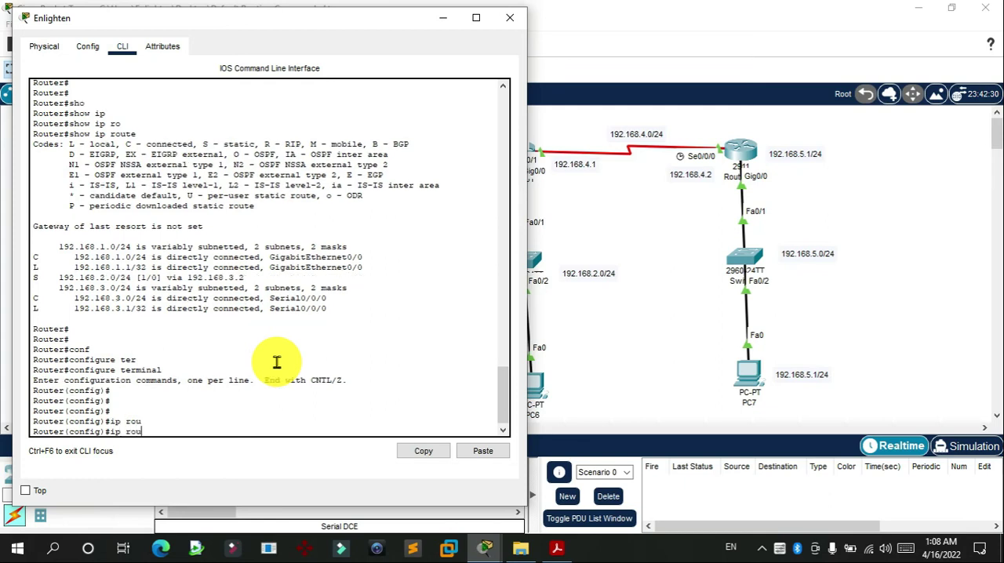
type("t")
key("Tab")
type("e")
key("Tab")
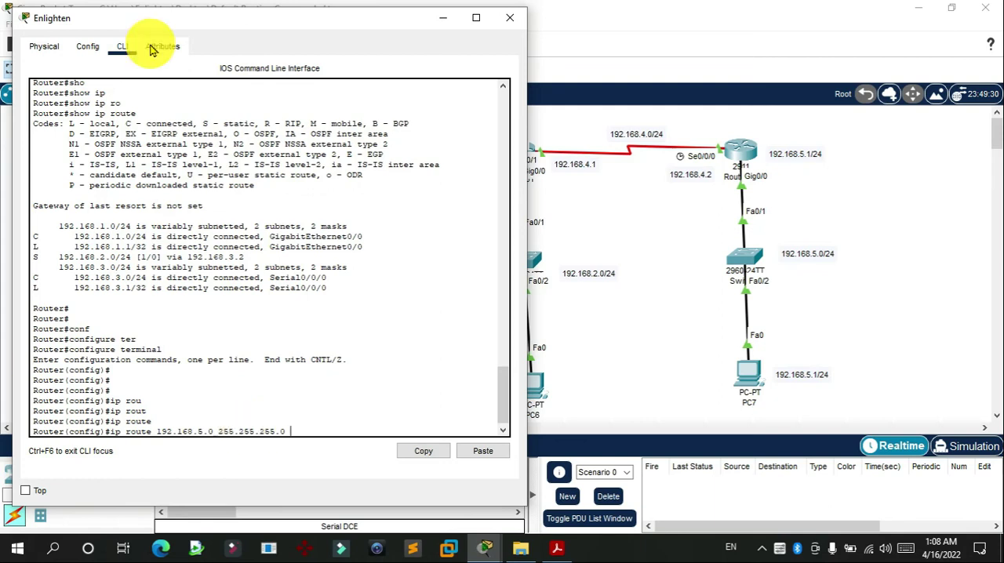
left_click_drag(254, 23, 297, 188)
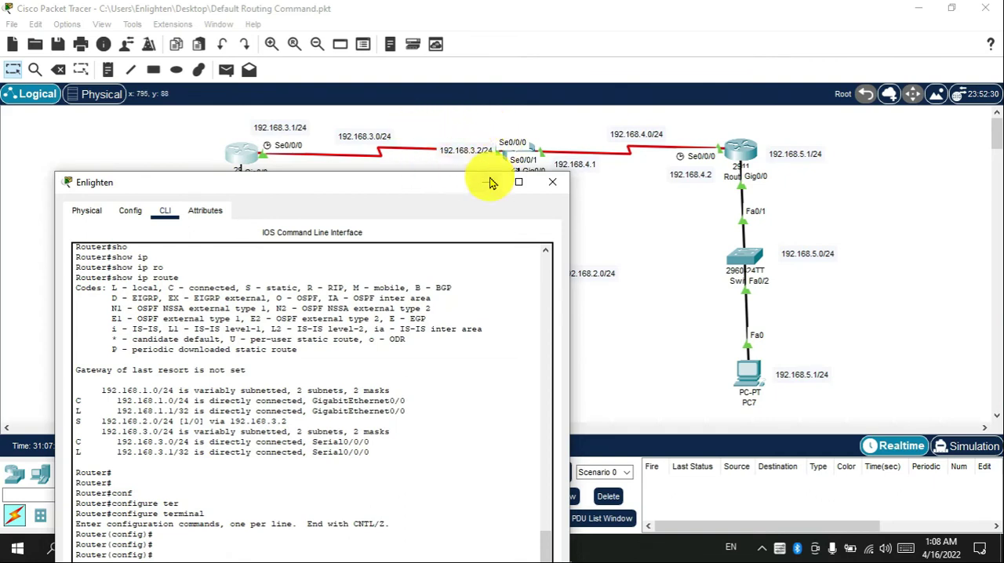
left_click_drag(428, 182, 405, 102)
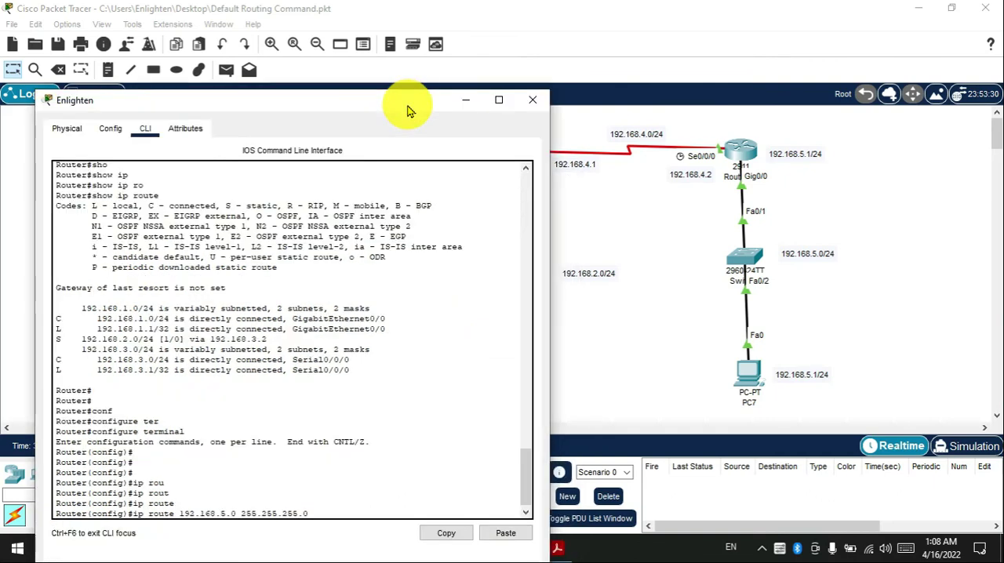
type("2.1")
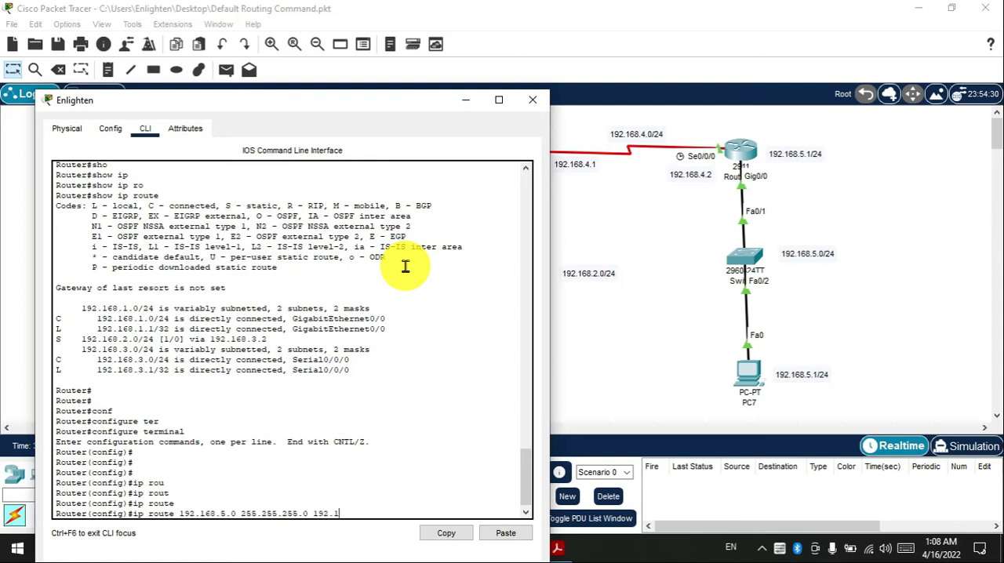
left_click_drag(370, 106, 277, 45)
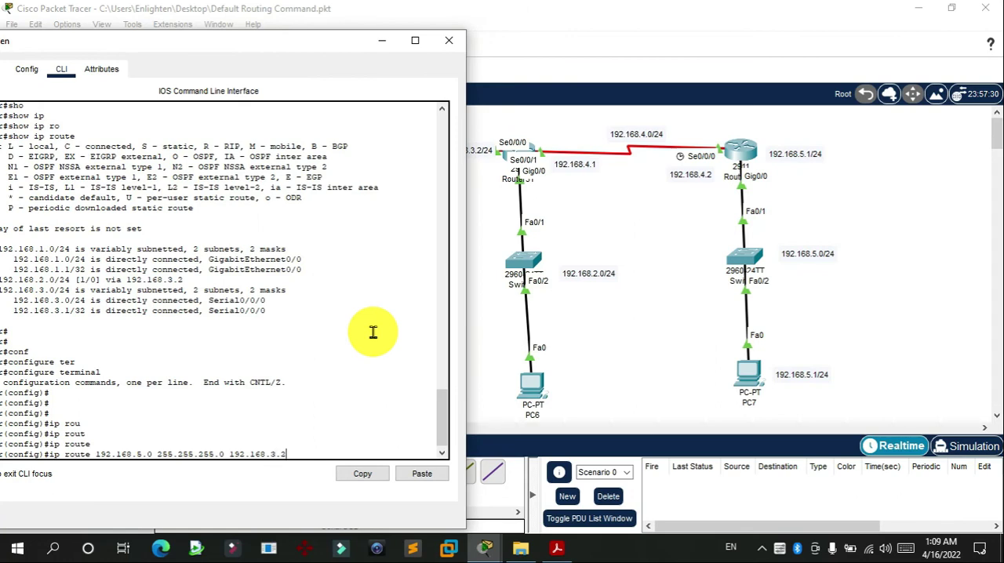
key("Return")
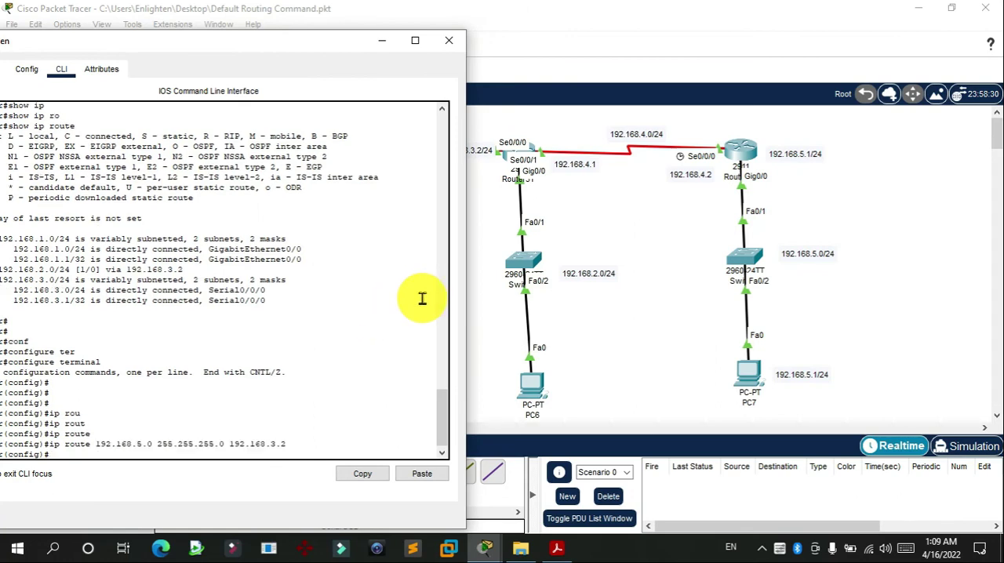
Step: Add a static route on the Enlighten router to 192.168.4.0 255.255.255.0 via 192.168.3.2, and close its window
key("Up")
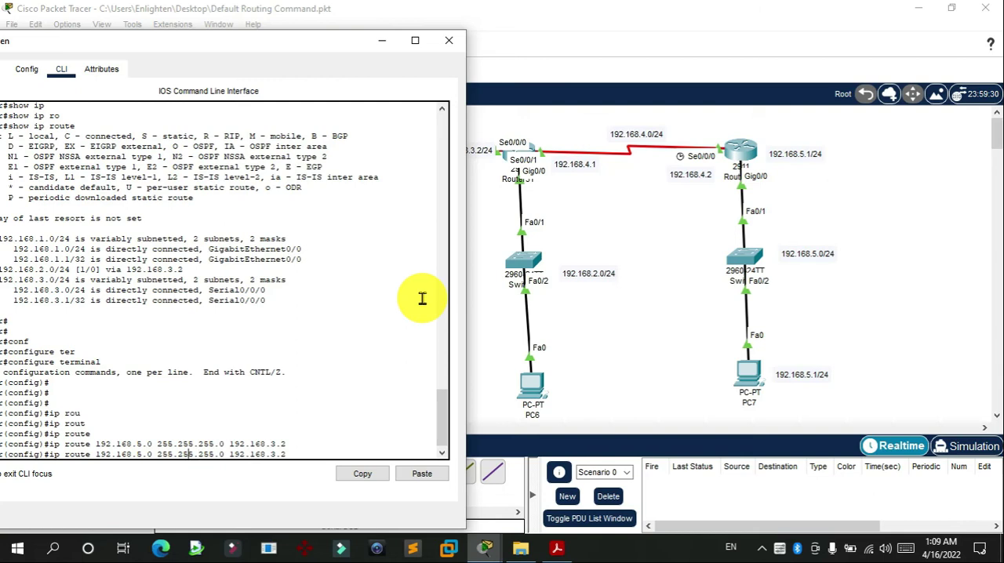
type("4")
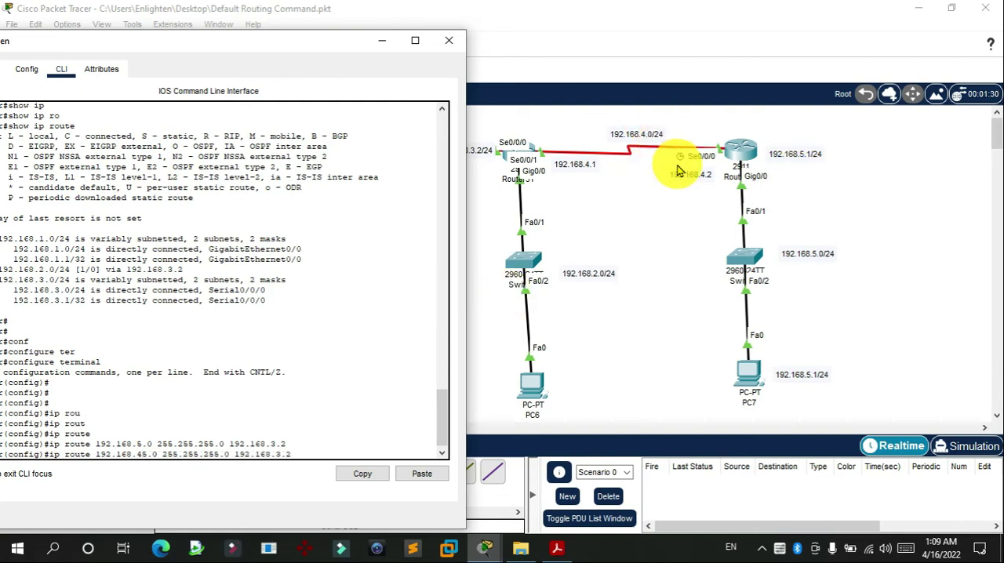
type(".")
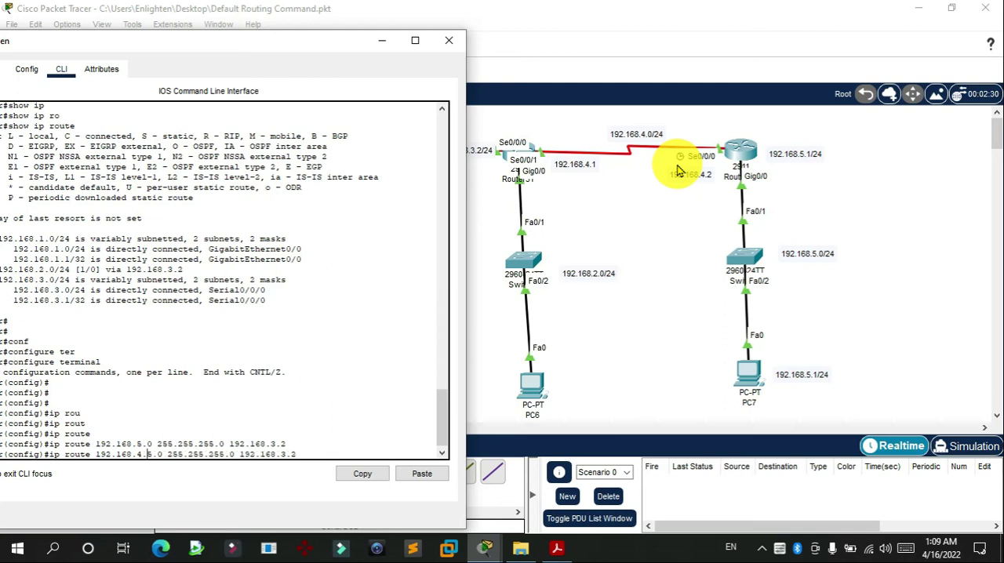
type("0")
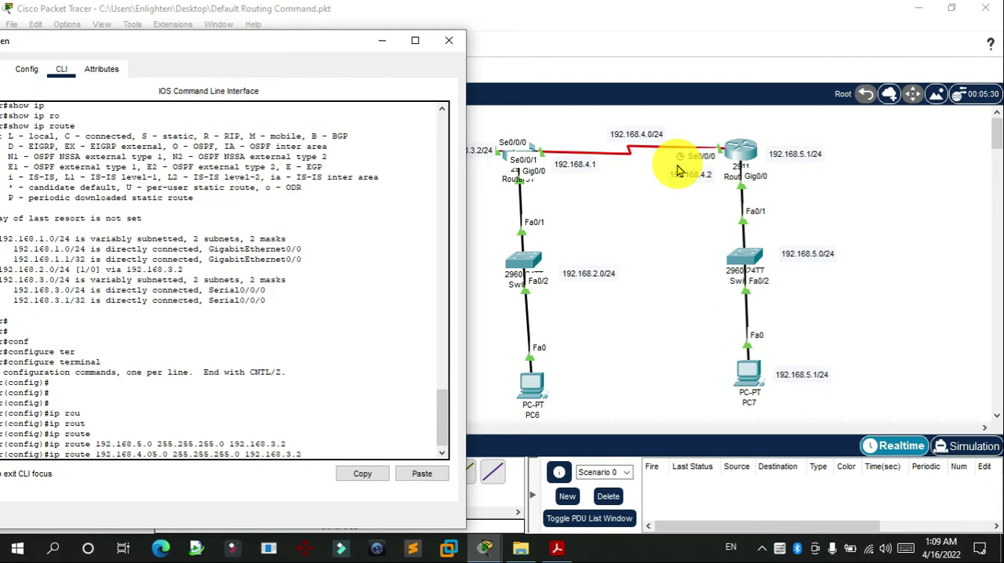
key("Delete")
key("Delete")
key("Delete")
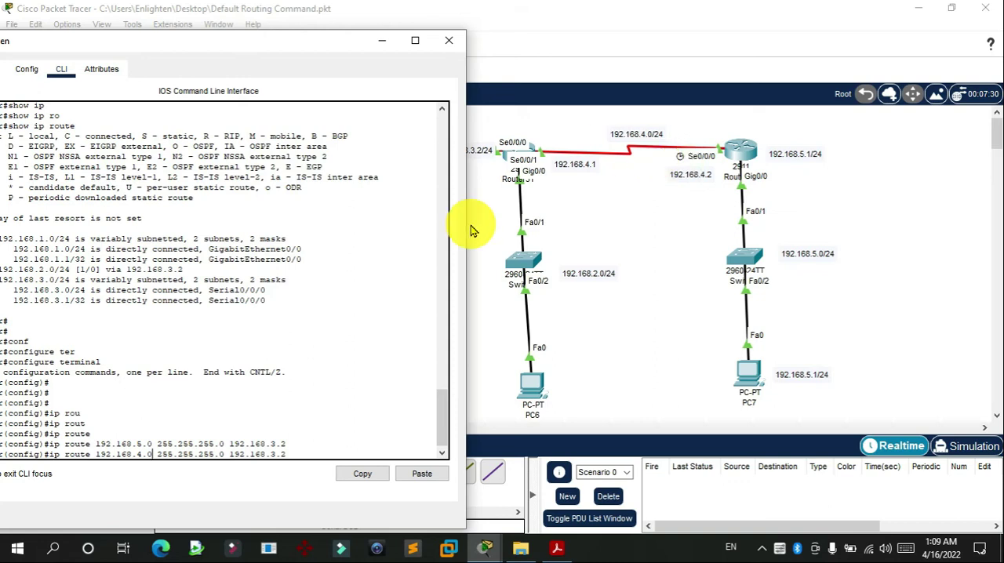
key("Return")
key("Return")
key("Return")
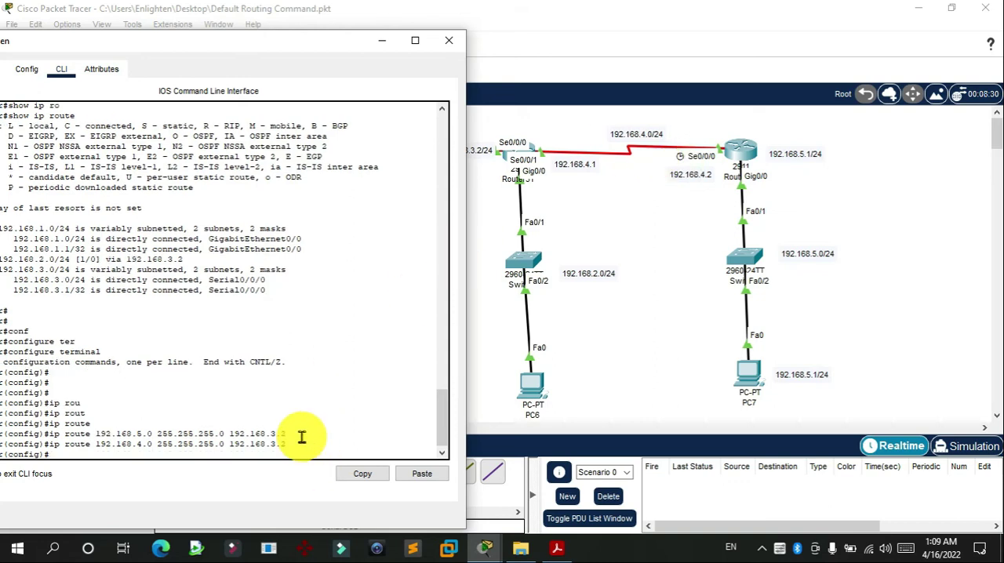
left_click(451, 40)
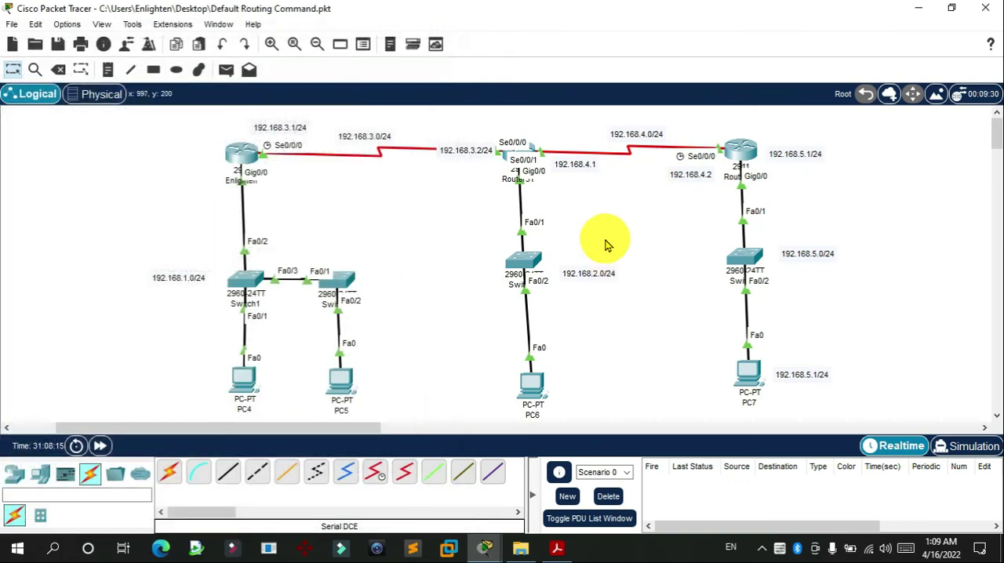
Step: Open Router31's command line, exit to privileged mode, and re-enter global configuration mode with configure terminal
left_click(520, 147)
left_click_drag(432, 16, 325, 4)
left_click(952, 8)
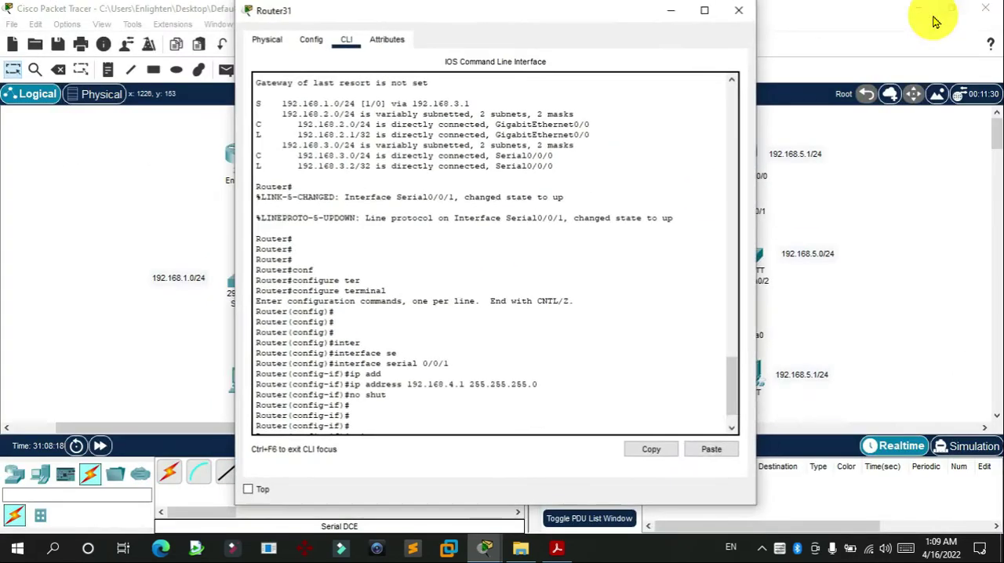
left_click_drag(584, 17, 380, 16)
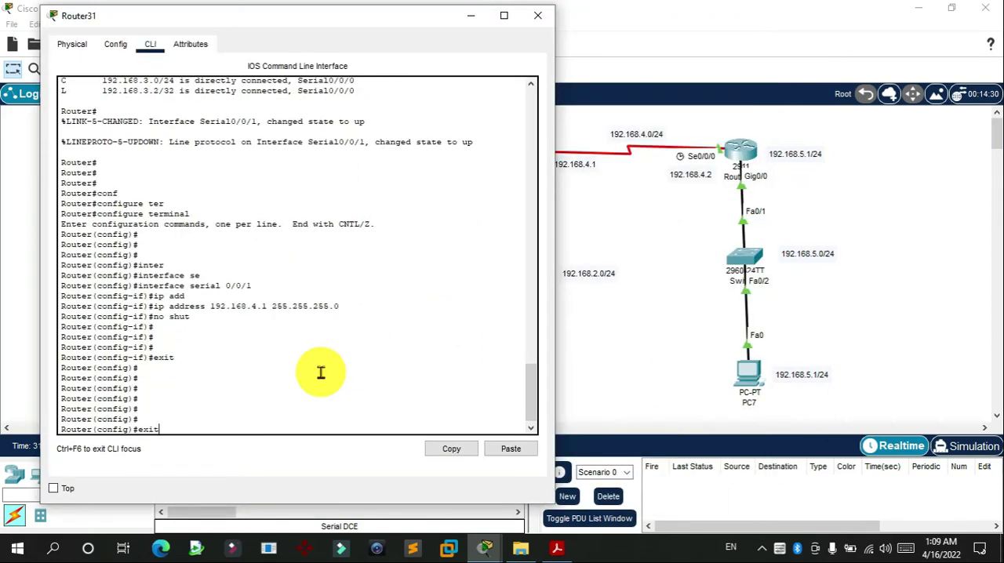
key("Return")
key("Return")
key("Return")
key("Return")
key("Return")
type("conf")
key("Tab")
type("ter")
key("Tab")
key("Return")
key("Return")
key("Return")
key("Return")
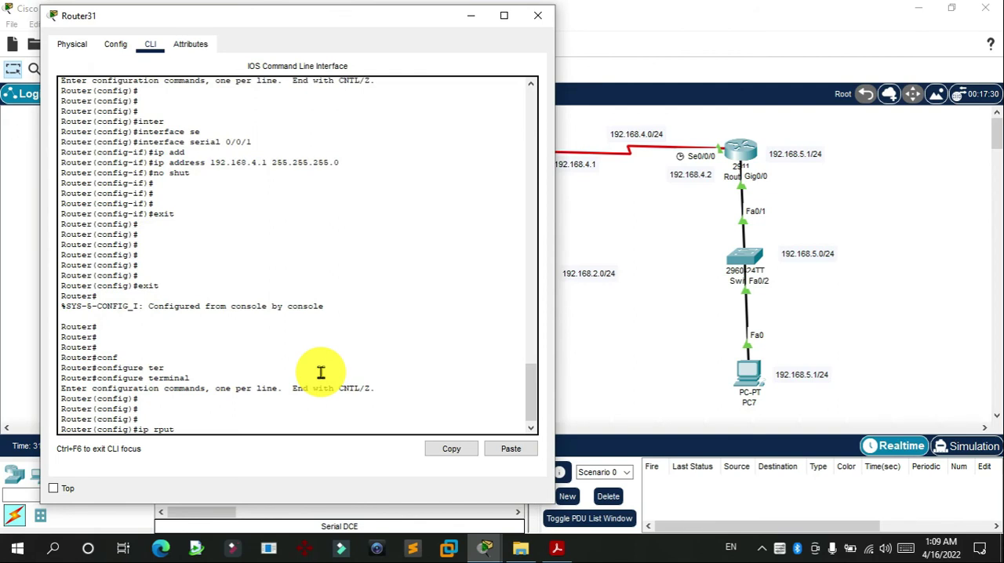
Step: Add a static route on Router31 to 192.168.5.0 255.255.255.0 via next hop 192.168.4.2, and close its window
type("ip rput")
key("Tab")
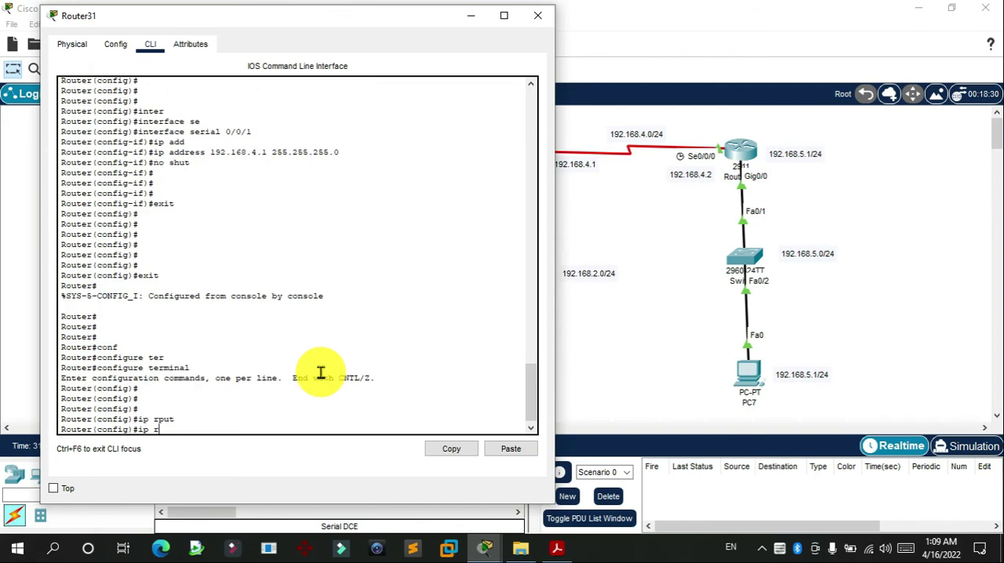
type("t")
key("Tab")
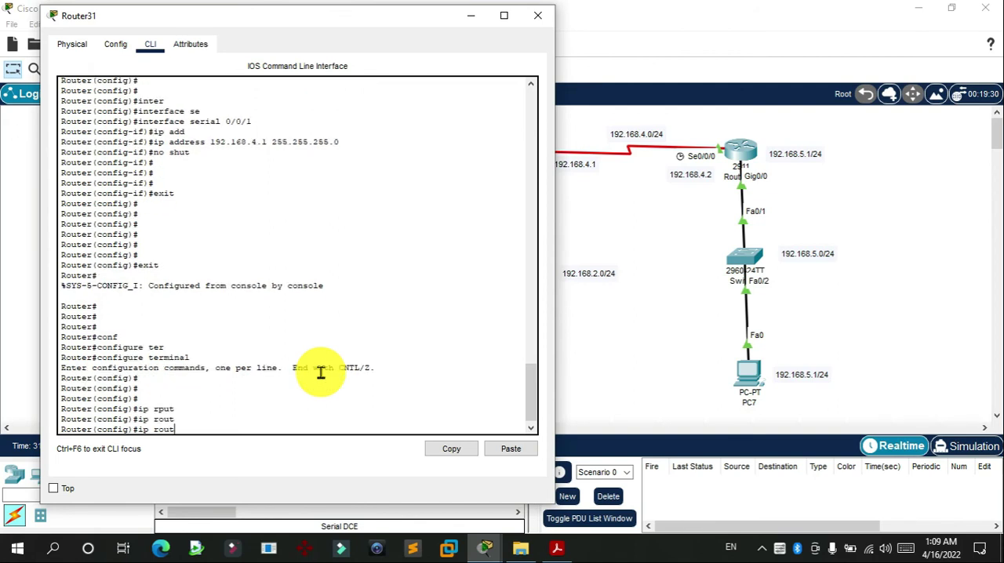
type("e")
key("Tab")
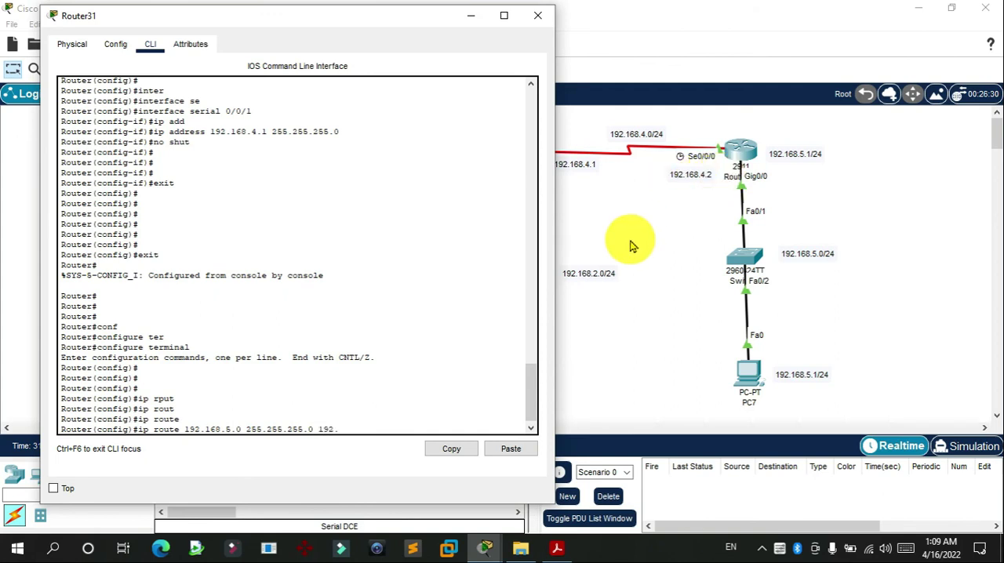
key("Return")
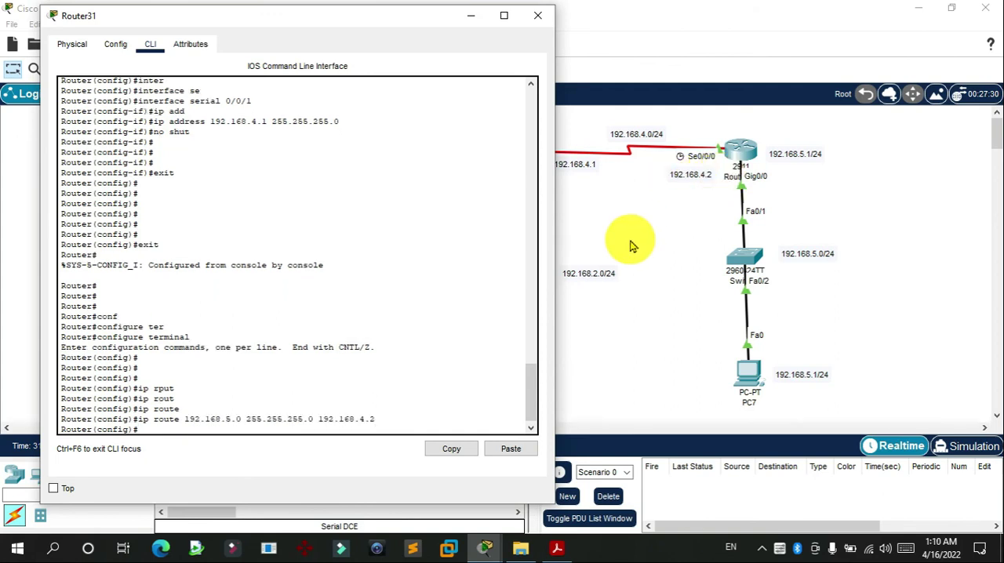
left_click(529, 17)
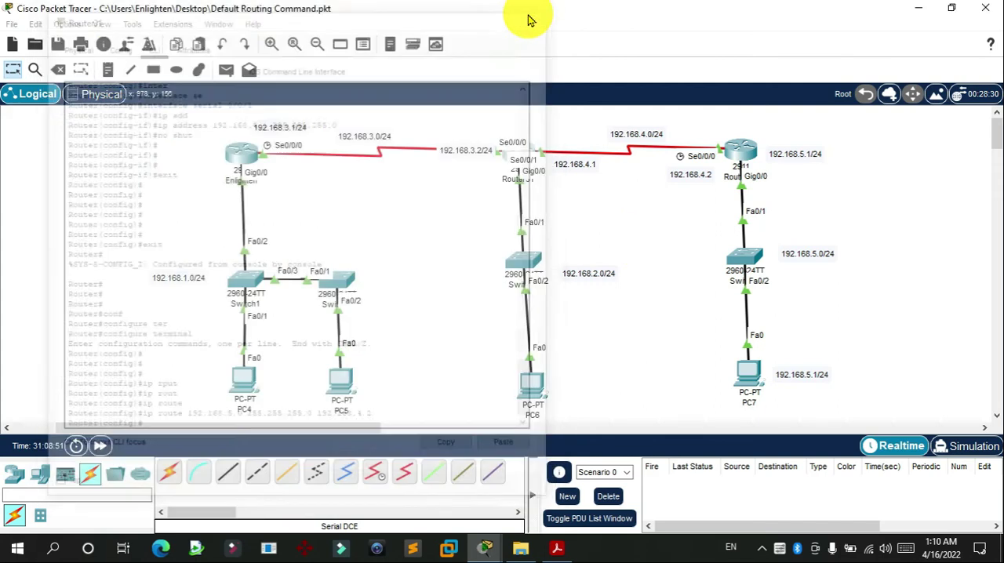
Step: Open Router33's command line and place its window beside the topology so the network addresses stay readable
left_click(741, 152)
left_click_drag(618, 18, 884, 15)
left_click_drag(721, 23, 923, 20)
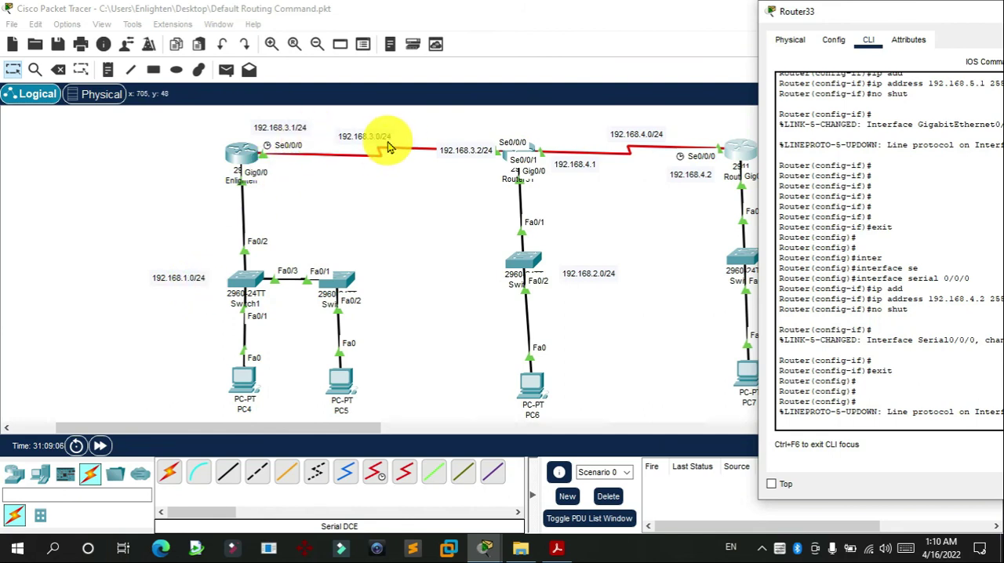
double_click(778, 9)
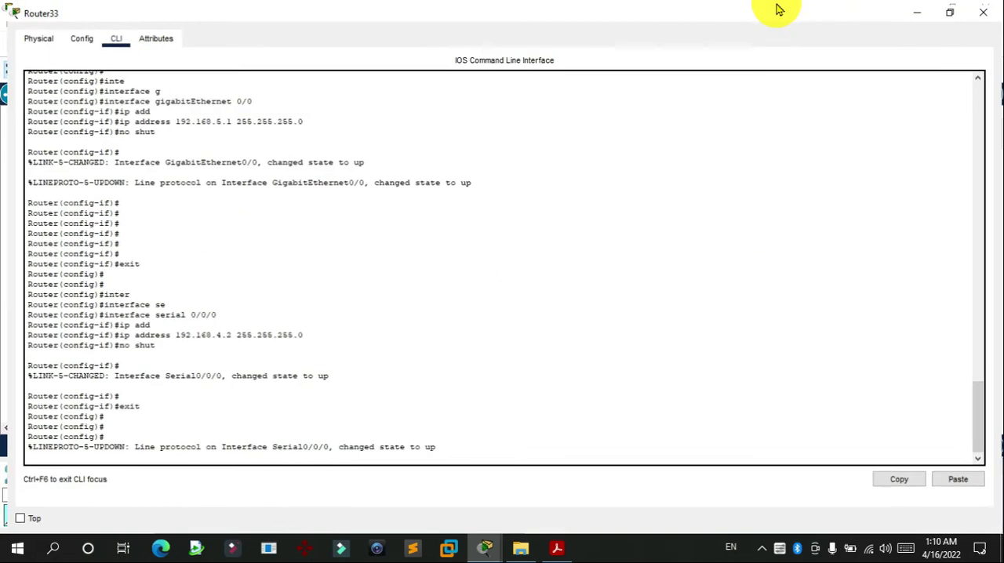
left_click(949, 13)
left_click_drag(929, 20, 789, 27)
left_click(874, 419)
Step: Add a static route on Router33 to 192.168.2.0 255.255.255.0 via next hop 192.168.4.1
key("Return")
key("Return")
key("Return")
key("Return")
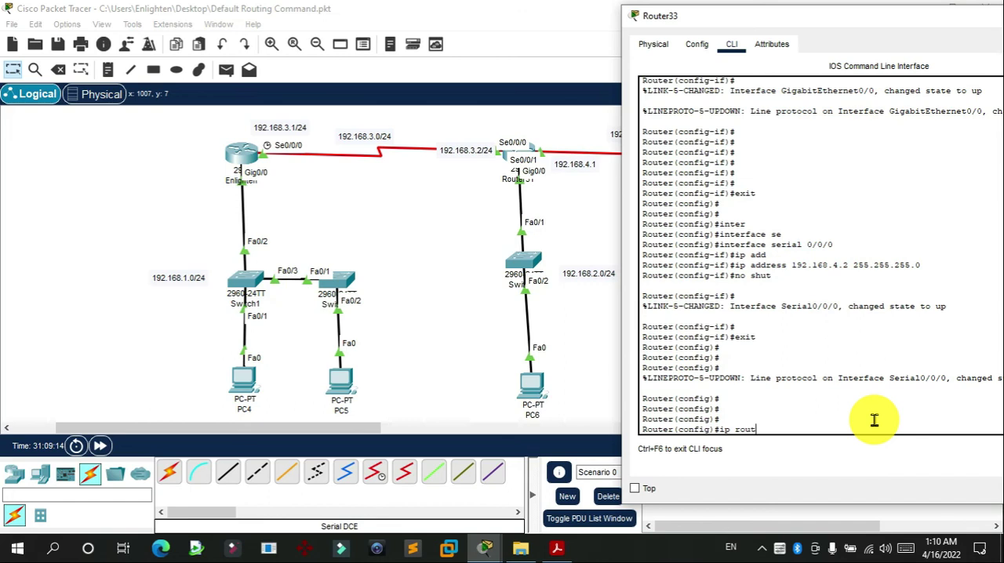
type("ip route")
key("Tab")
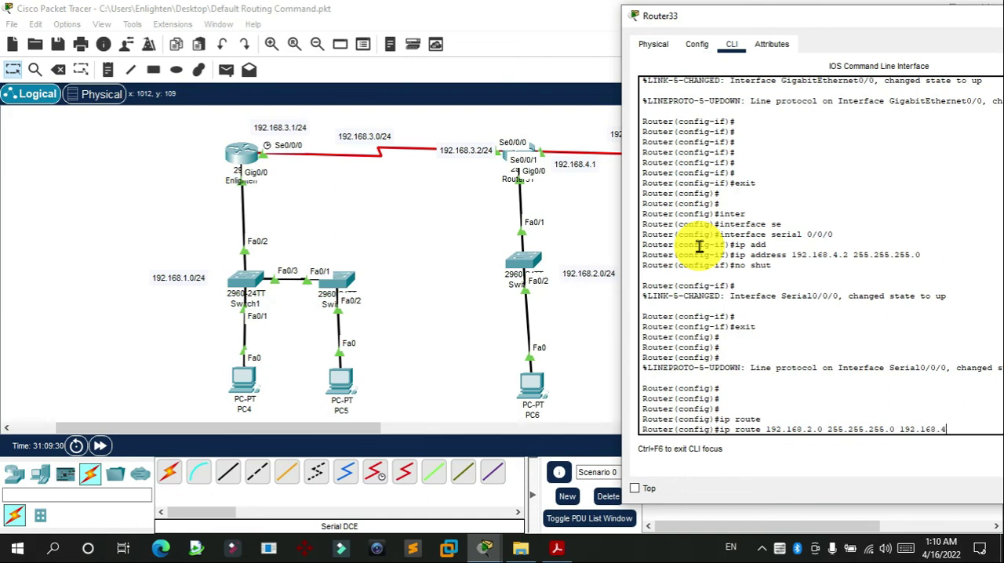
key("Return")
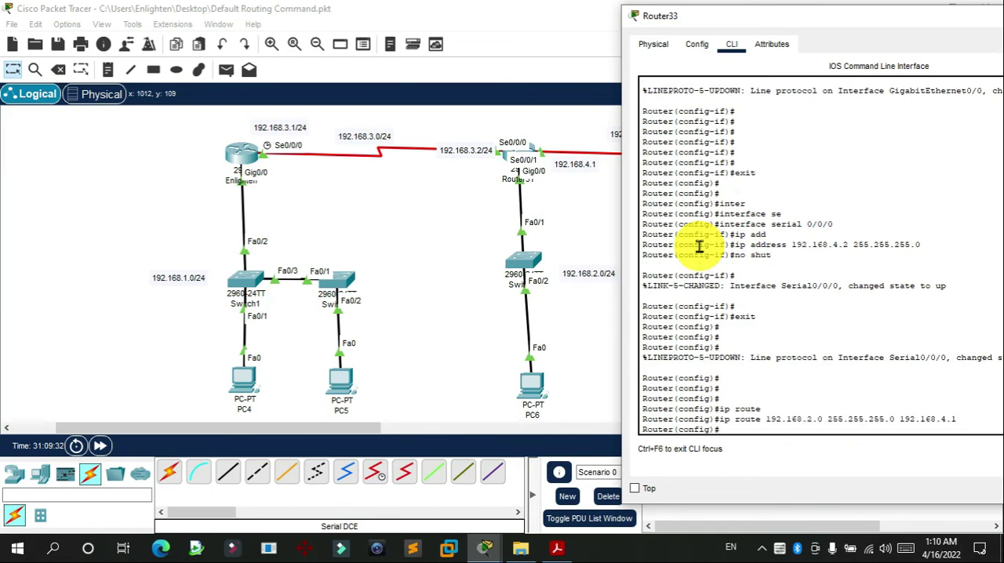
Step: Add a static route on Router33 to 192.168.3.0 255.255.255.0 via 192.168.4.1 by editing the previous route command
key("Up")
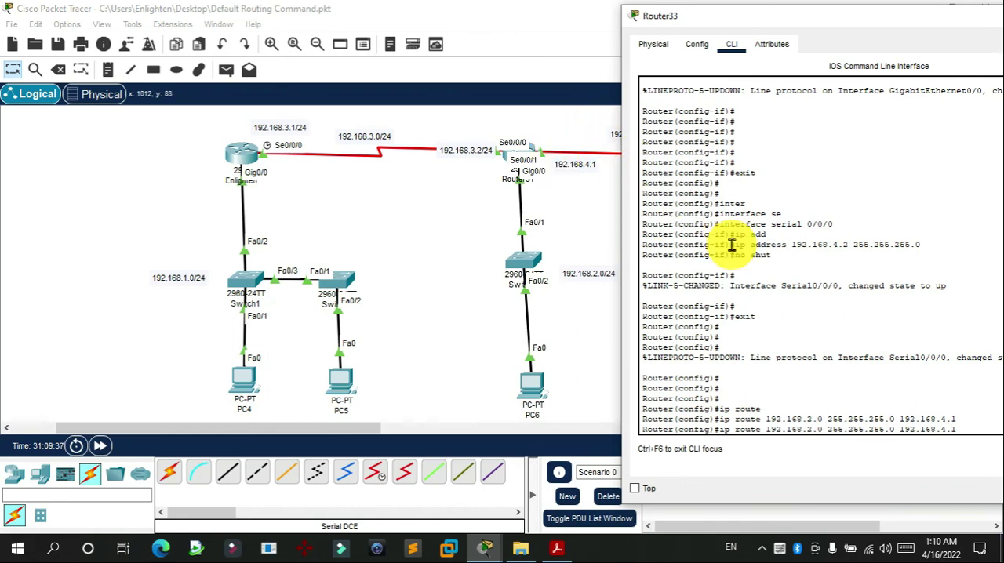
key("BackSpace")
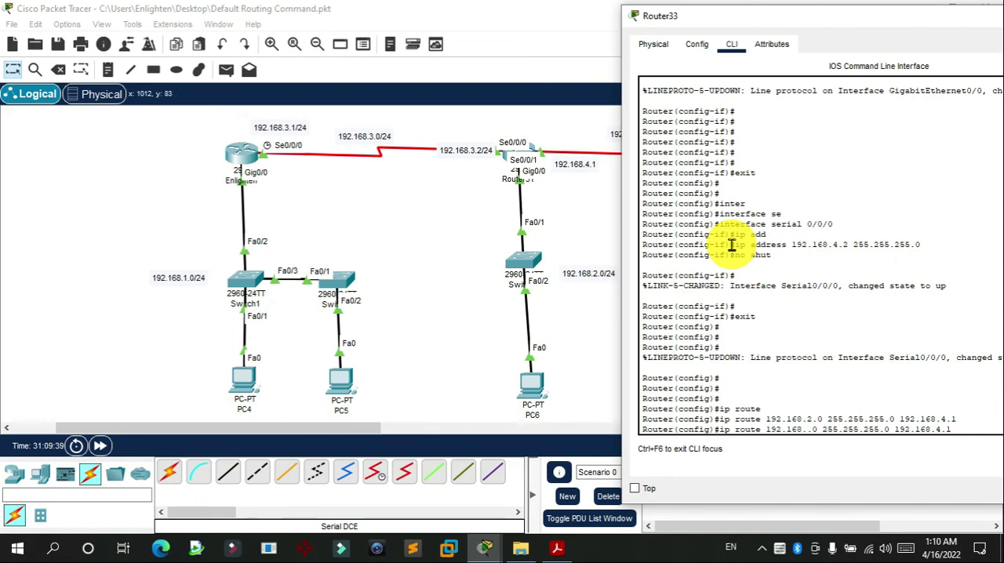
type("3")
key("Return")
Step: Add a static route on Router33 to 192.168.1.0 255.255.255.0 via 192.168.4.1, and close its window
key("Up")
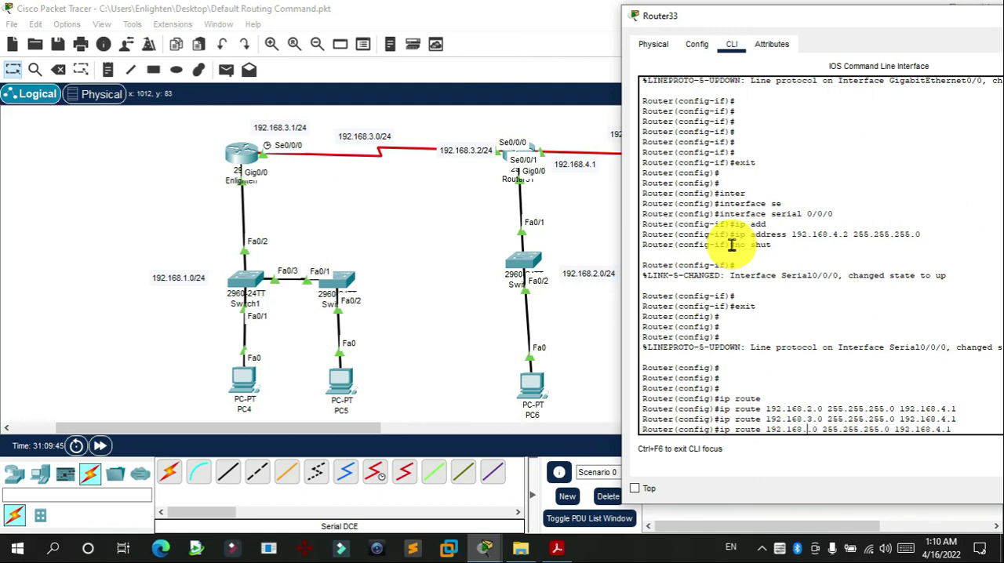
key("Return")
key("Return")
key("Return")
key("Return")
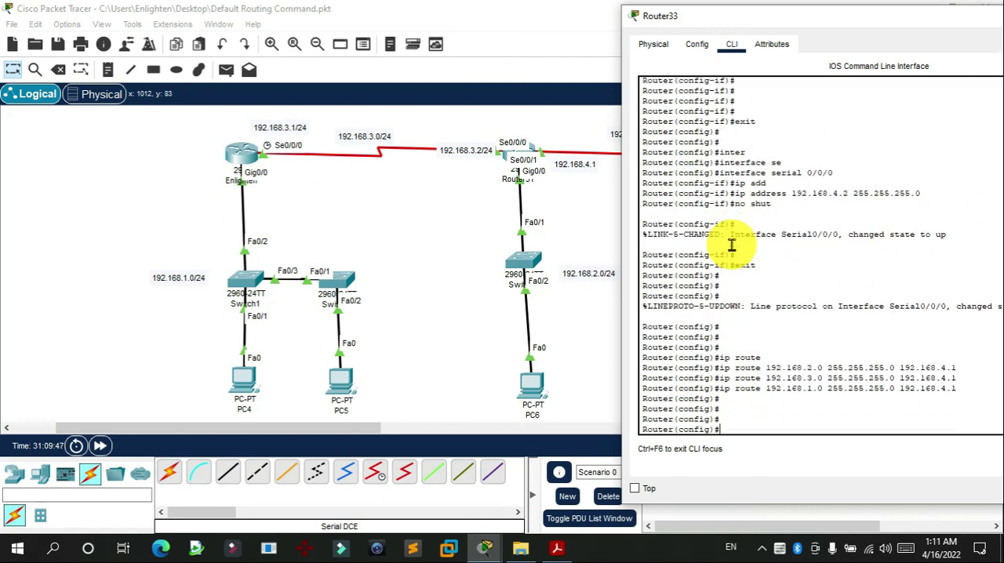
left_click_drag(938, 19, 643, 54)
left_click(818, 52)
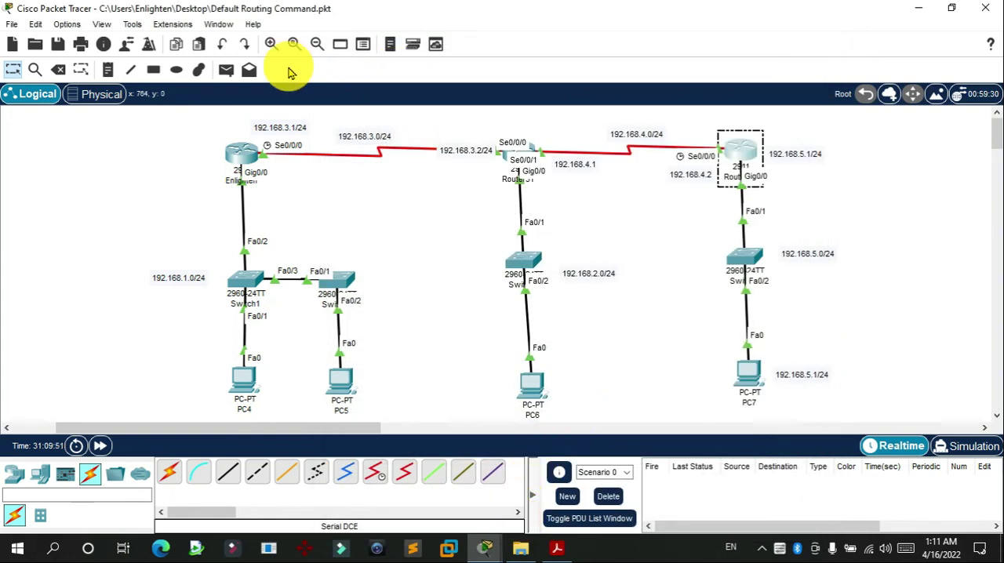
Step: Test connectivity with simple PDUs from PC4 to PC7 and from PC7 to PC6
left_click(225, 71)
left_click(245, 375)
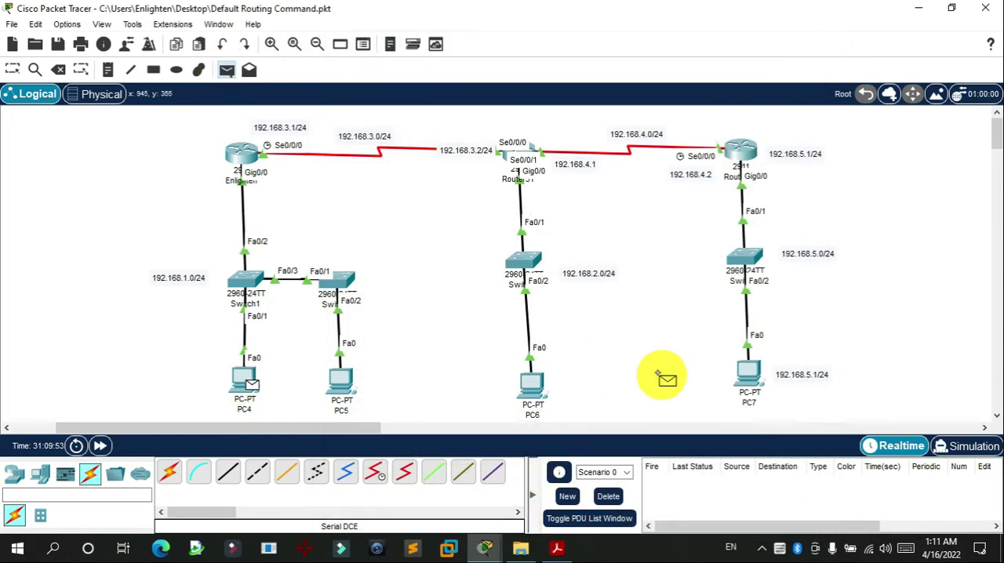
left_click(746, 373)
left_click(226, 69)
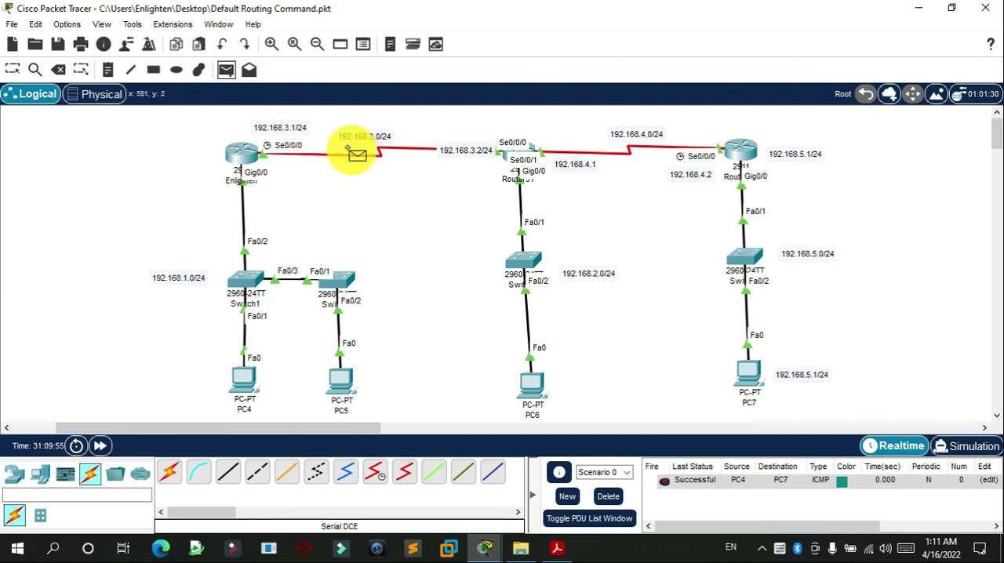
left_click(743, 370)
left_click(542, 381)
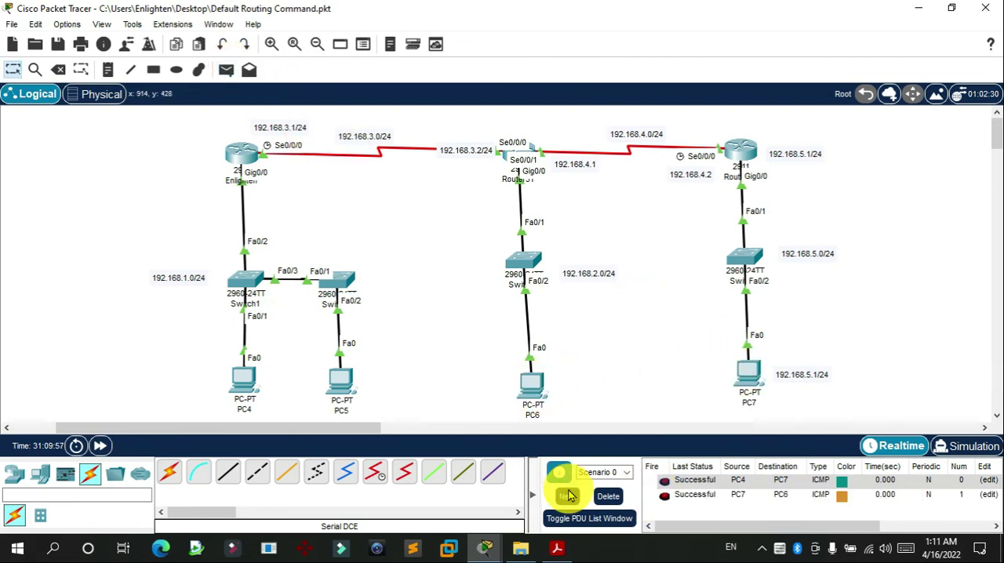
Step: Send simple PDUs from PC7 to PC5 and from PC5 to PC7, and clear the PDU list
left_click(225, 70)
left_click(748, 368)
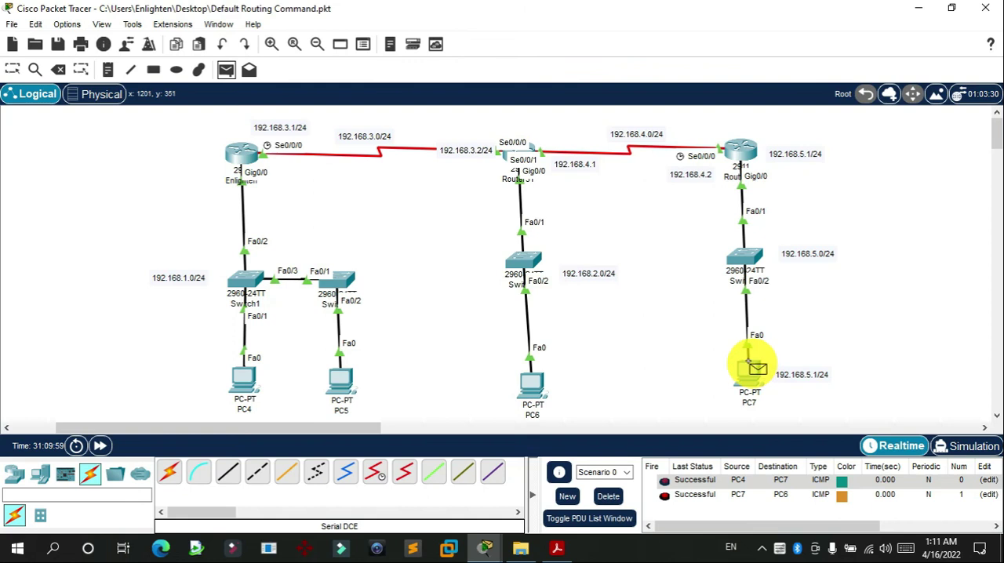
left_click(339, 396)
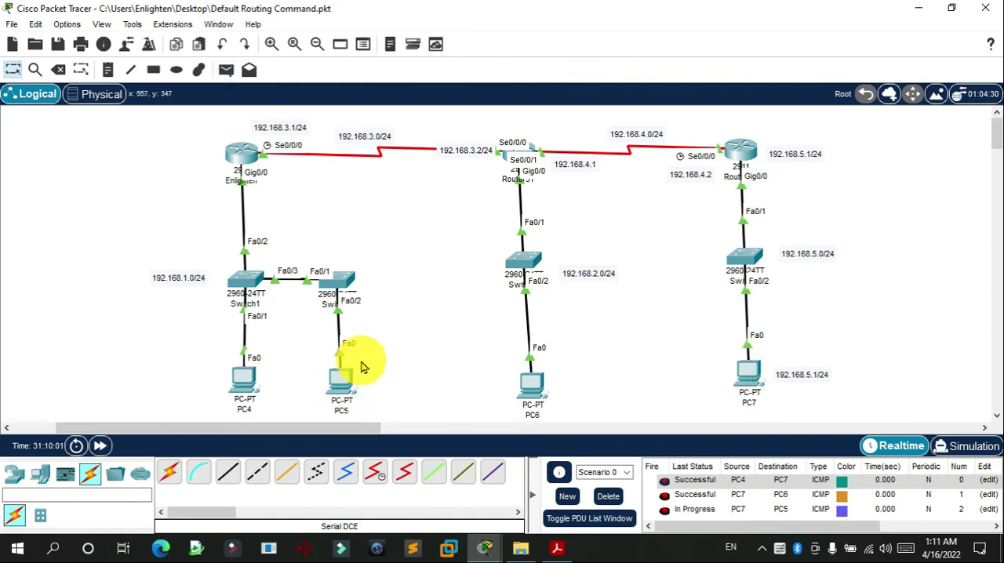
left_click(228, 69)
left_click(344, 381)
left_click(750, 372)
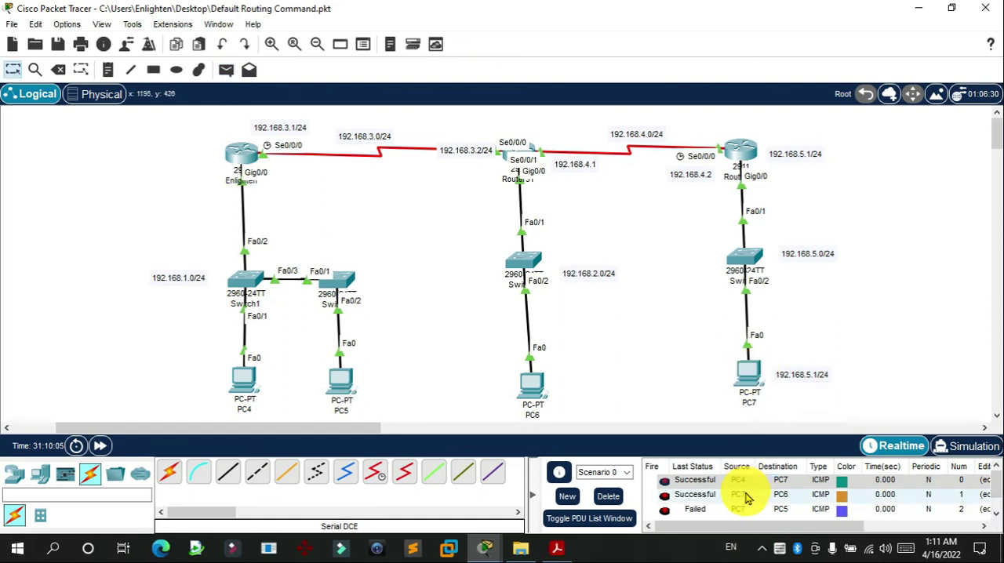
left_click(605, 496)
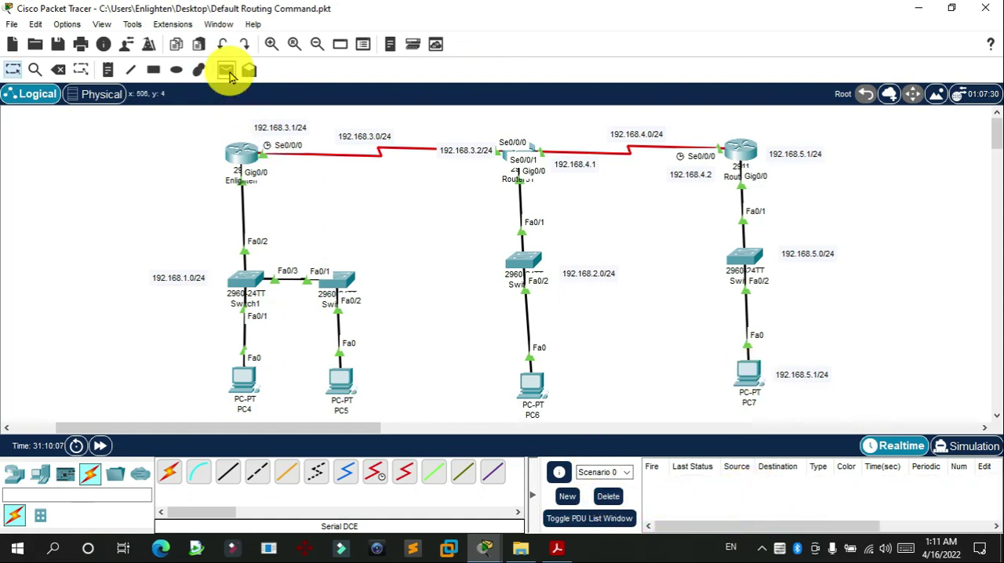
Step: Send a simple PDU from PC4 to PC7 again and another from PC6 to PC5
left_click(227, 71)
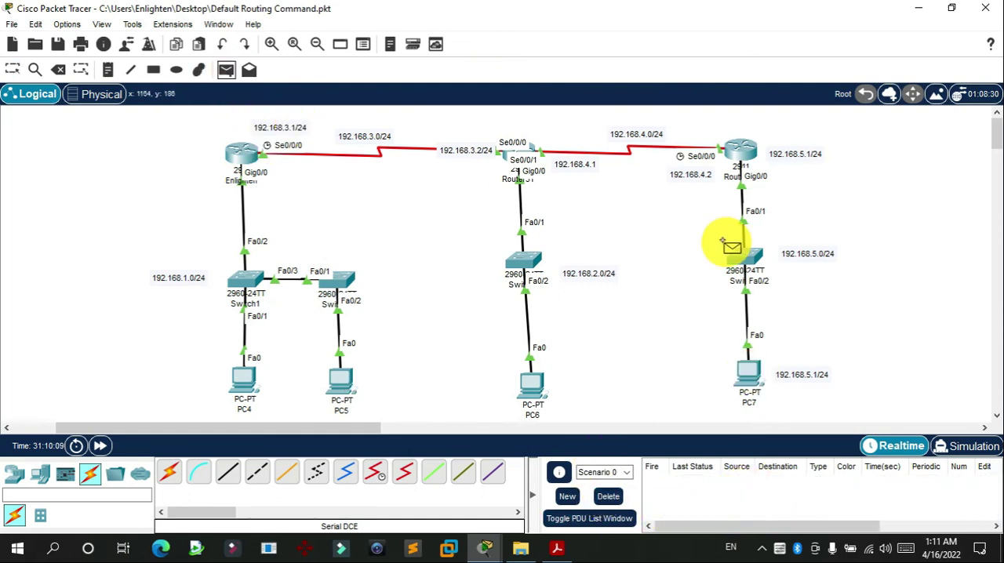
left_click(245, 378)
left_click(749, 370)
left_click(226, 70)
left_click(531, 381)
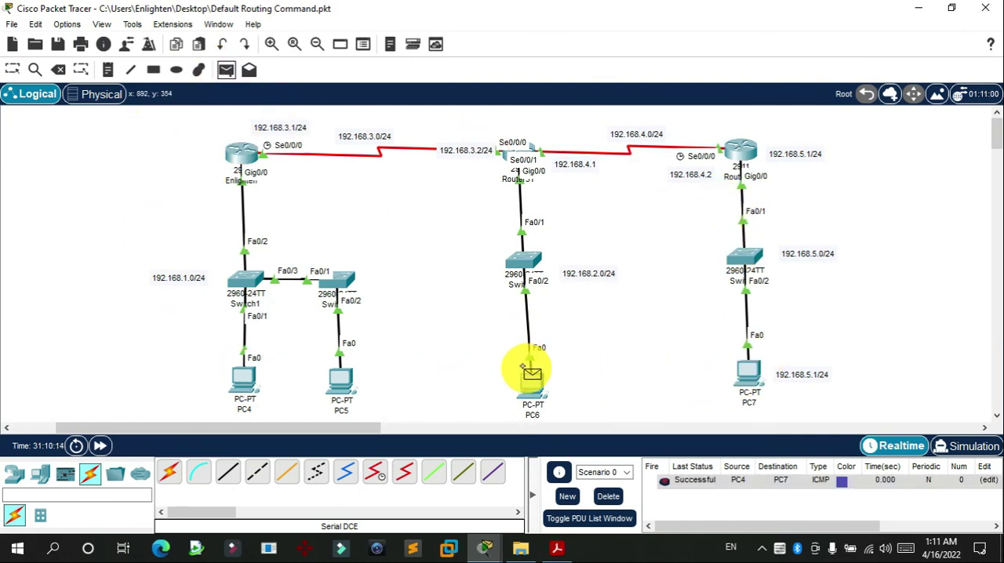
left_click(343, 379)
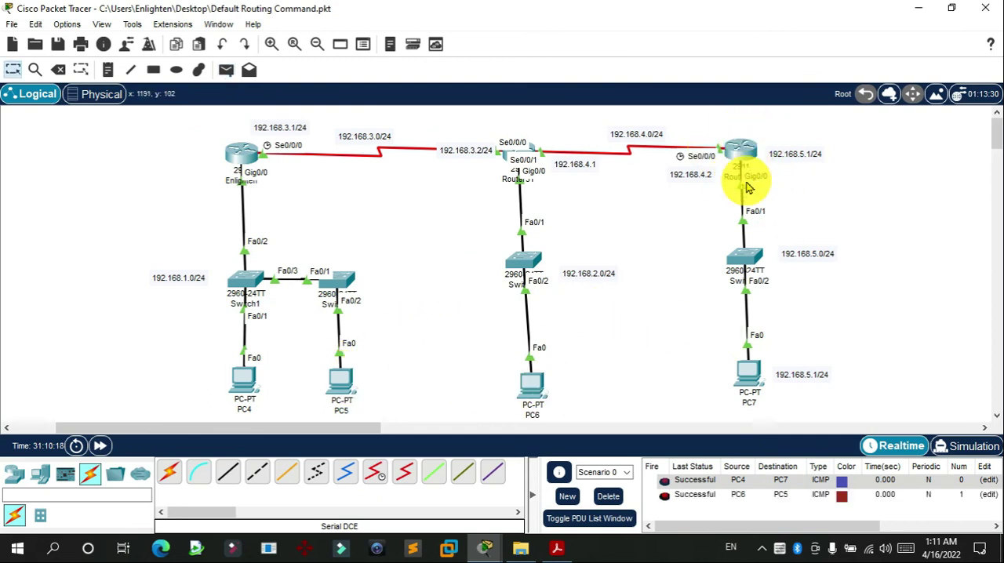
Step: Repeat the connectivity test with a second simple PDU from PC6 to PC5
left_click(226, 70)
left_click(549, 376)
left_click(336, 374)
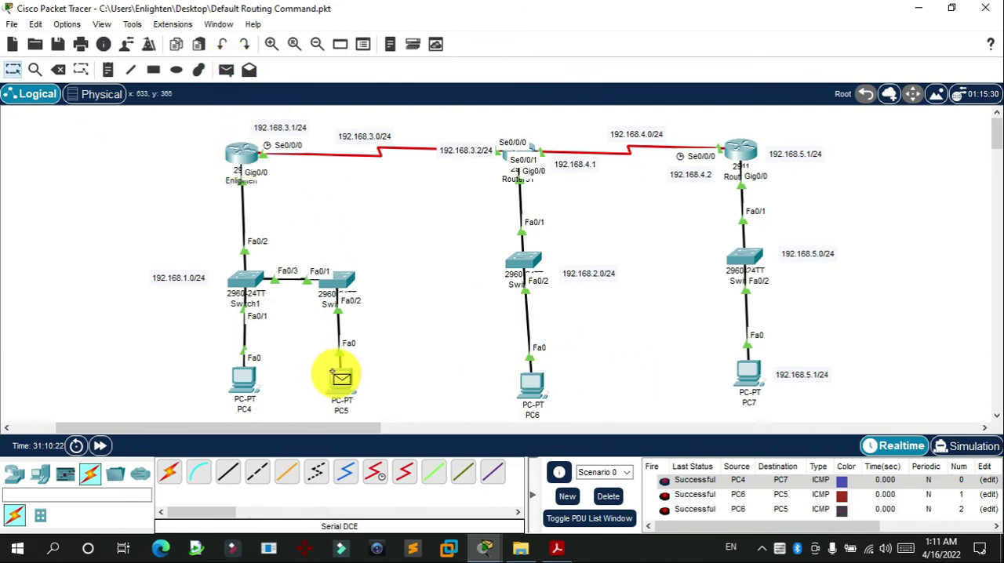